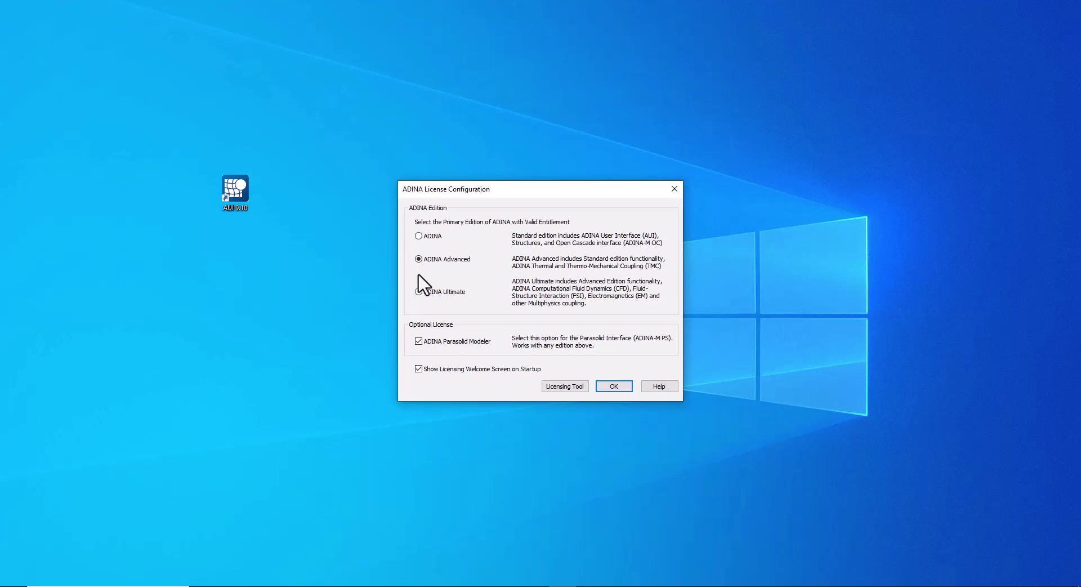
# Select ADINA Ultimate as the primary edition and accept the license configuration.
pyautogui.click(418, 291)
pyautogui.click(418, 291)
pyautogui.click(613, 386)
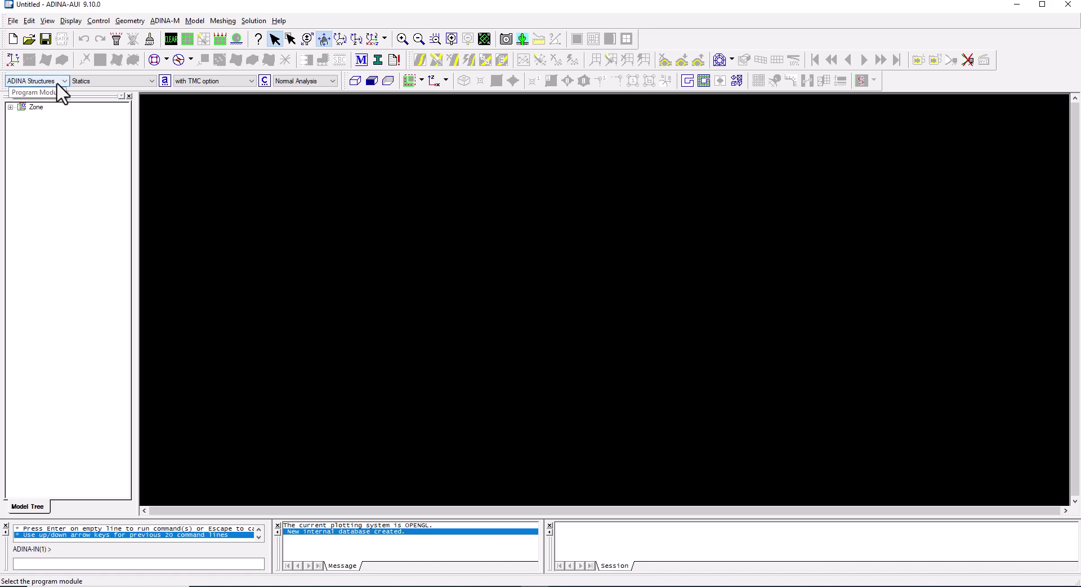
# Review the available program modules and keep ADINA Structures selected.
pyautogui.click(57, 84)
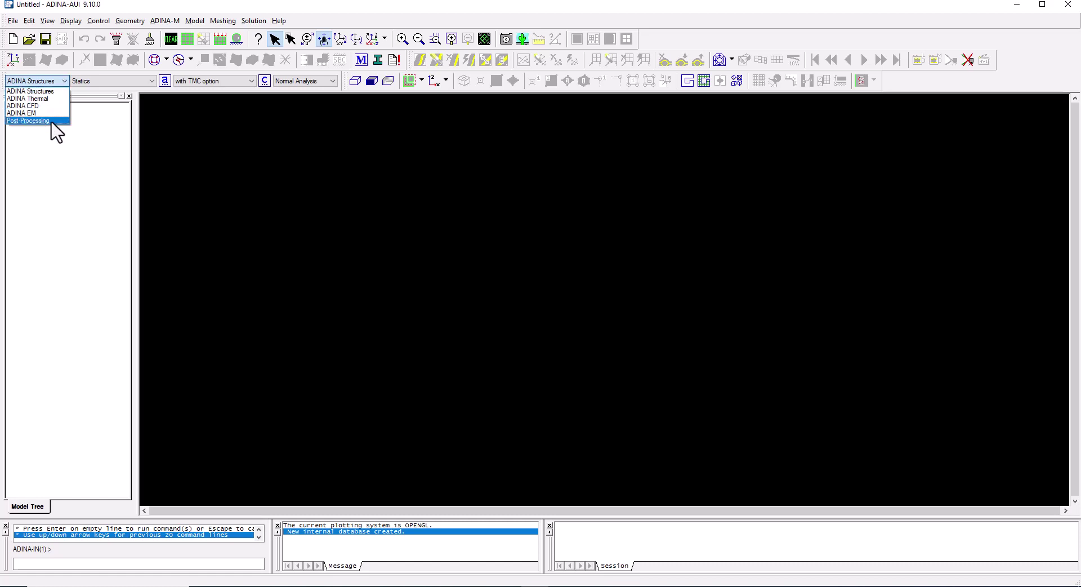
pyautogui.click(61, 90)
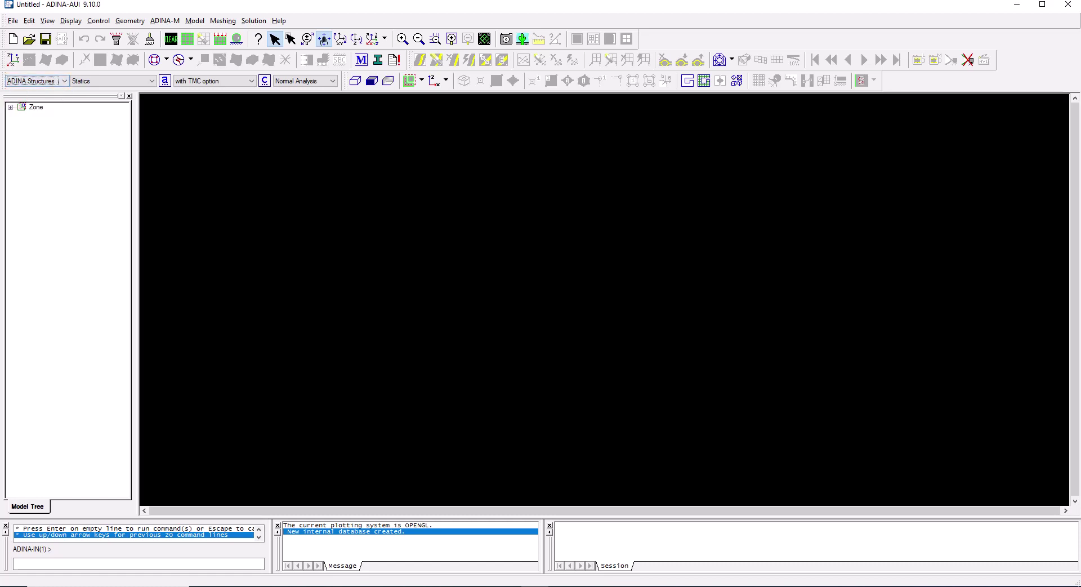
pyautogui.click(141, 7)
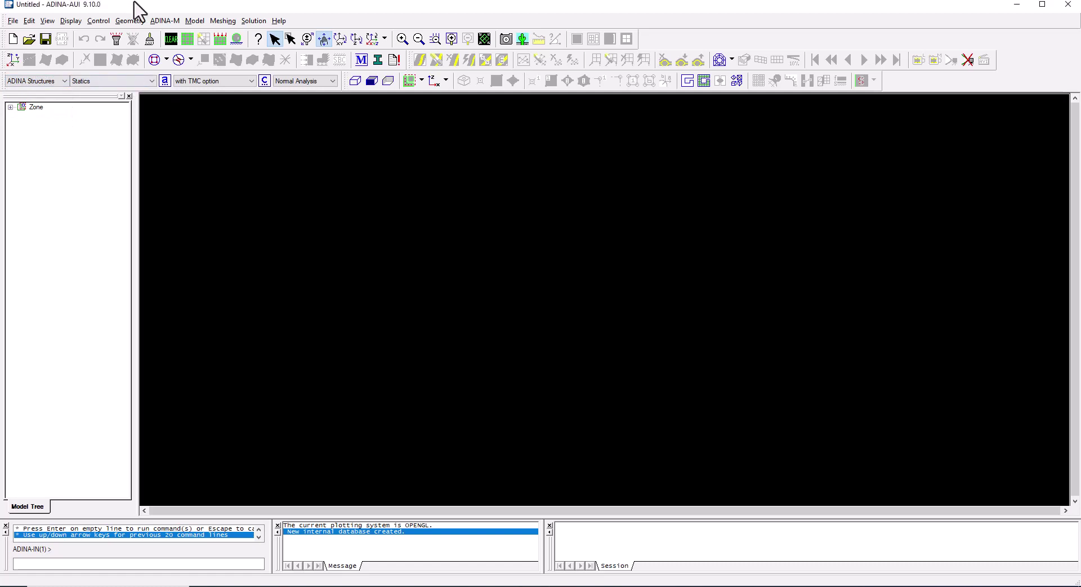
# Review the available analysis types and view the options for Statics without changing them.
pyautogui.click(150, 80)
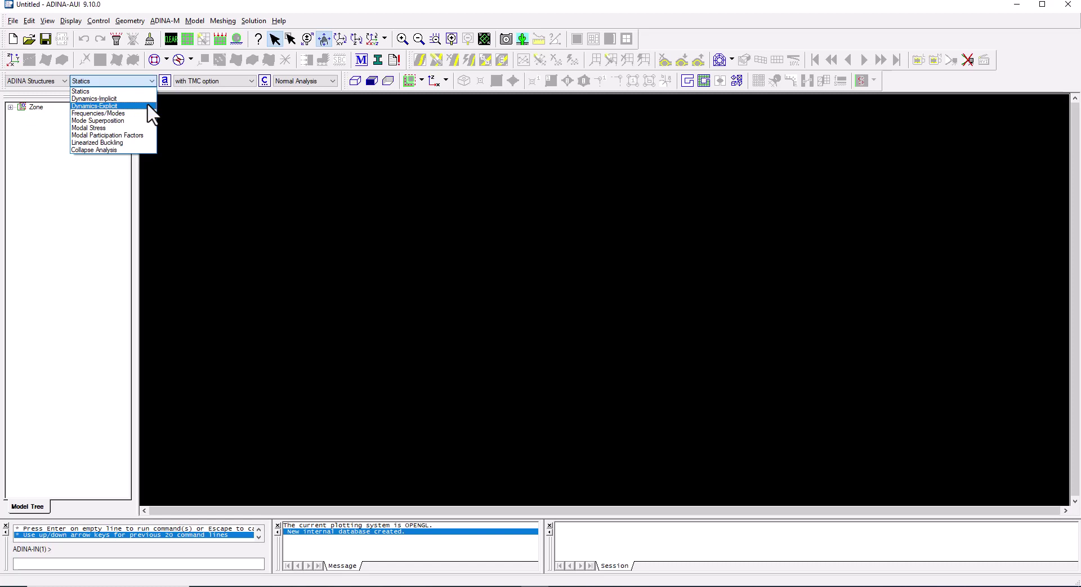
pyautogui.click(146, 80)
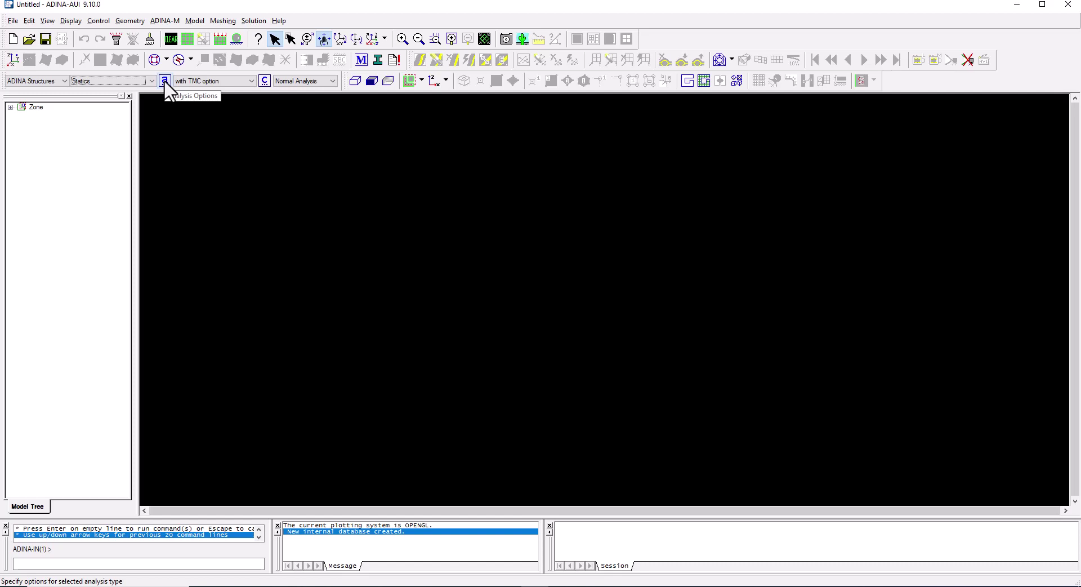
pyautogui.click(164, 79)
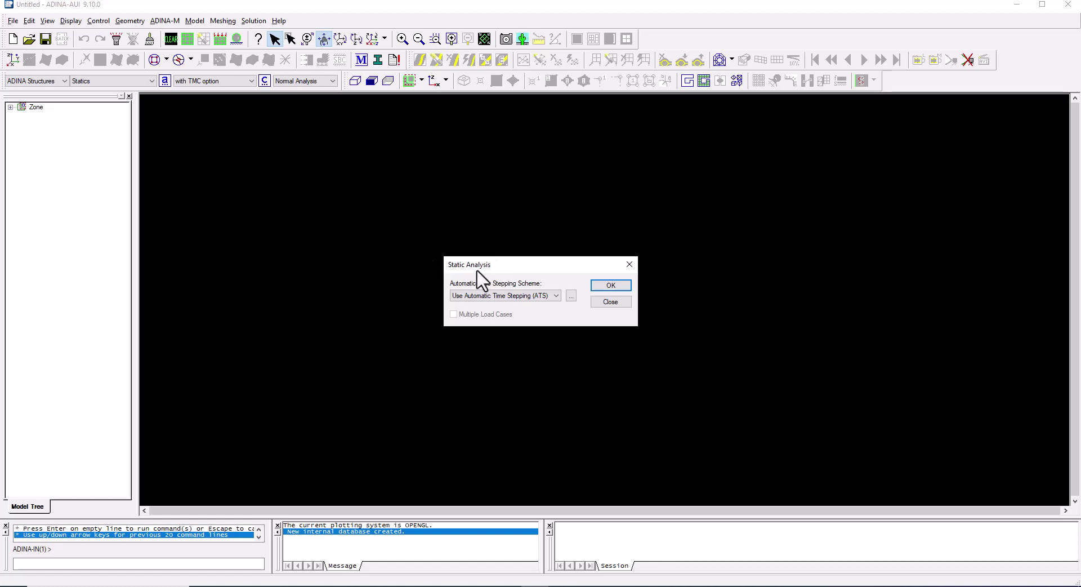
pyautogui.click(611, 303)
# Inspect the implicit transient dynamics options under Dynamics-Implicit and set the analysis type back to Statics.
pyautogui.click(135, 83)
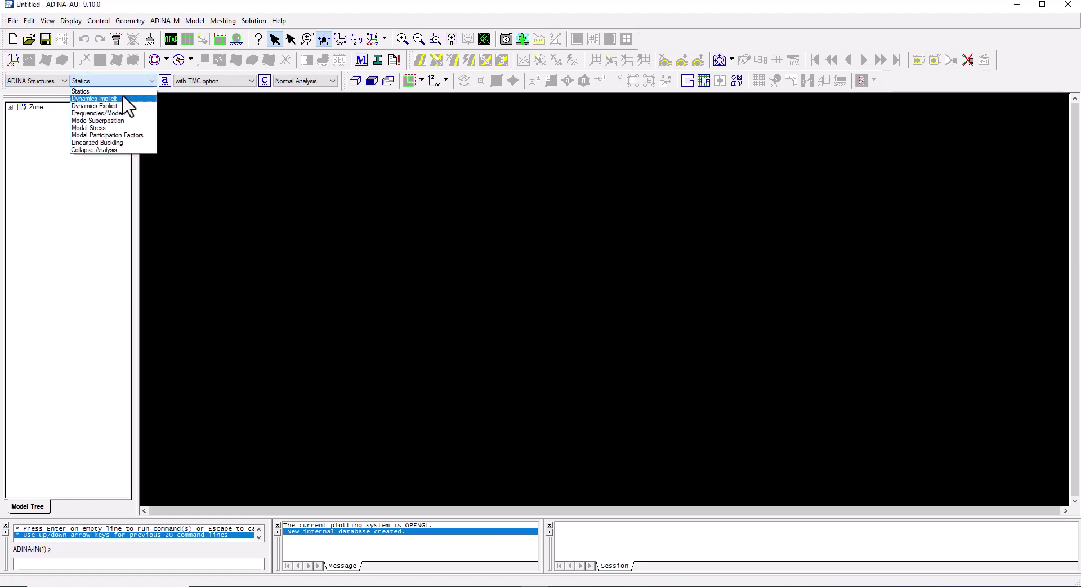
pyautogui.click(129, 96)
pyautogui.click(165, 80)
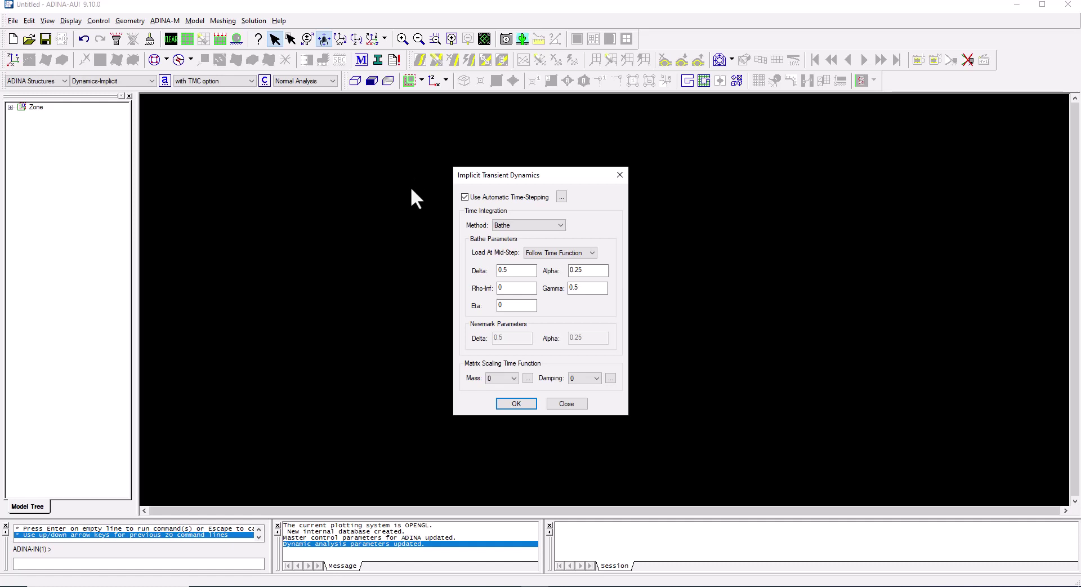
pyautogui.click(561, 404)
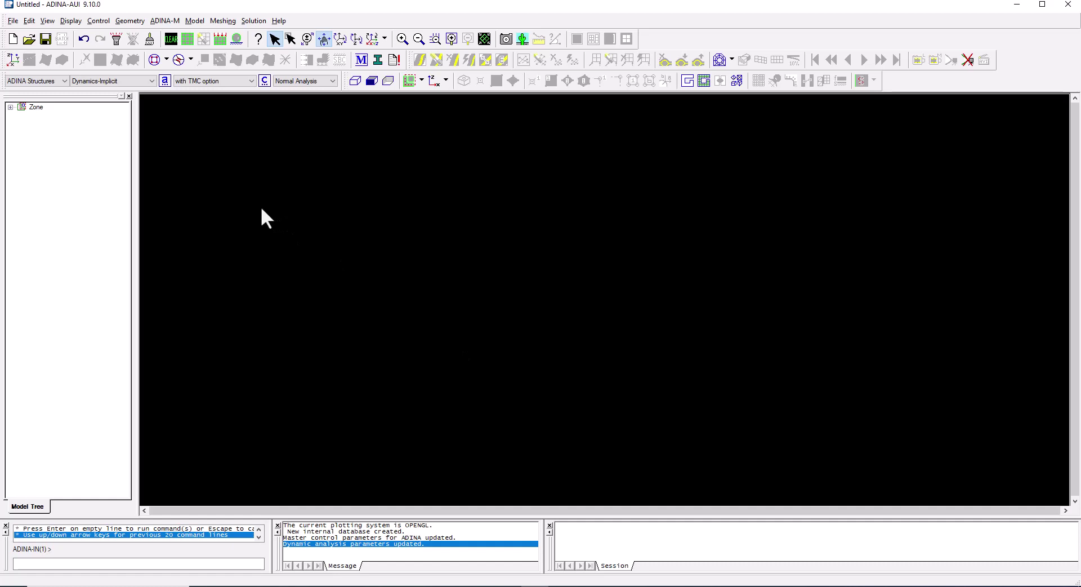
pyautogui.click(150, 80)
pyautogui.click(129, 91)
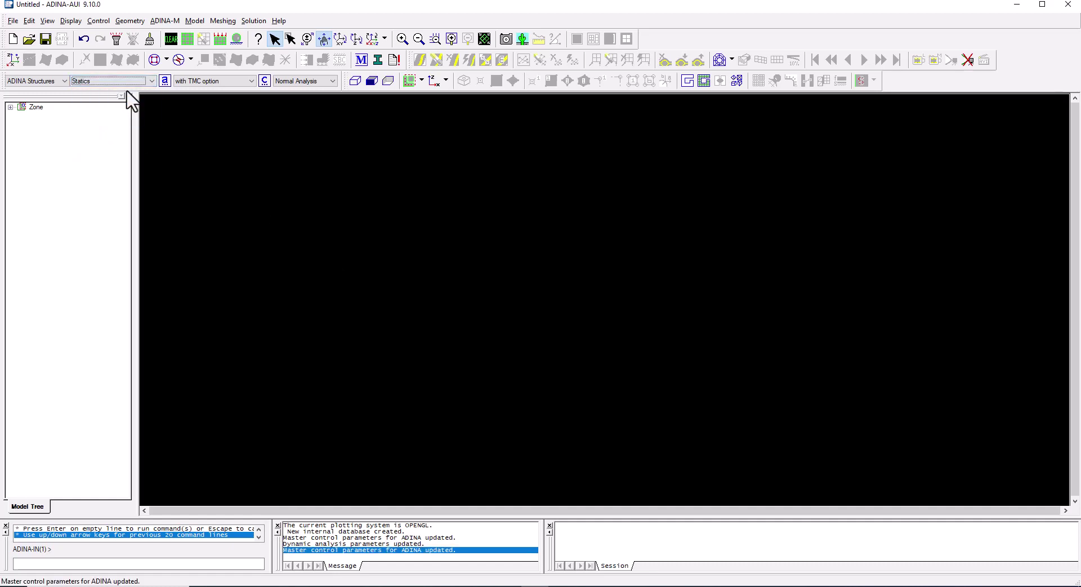
# Enter a switch to Dynamics - Newmark at time 1 in the Analysis Switch settings and discard it.
pyautogui.click(99, 21)
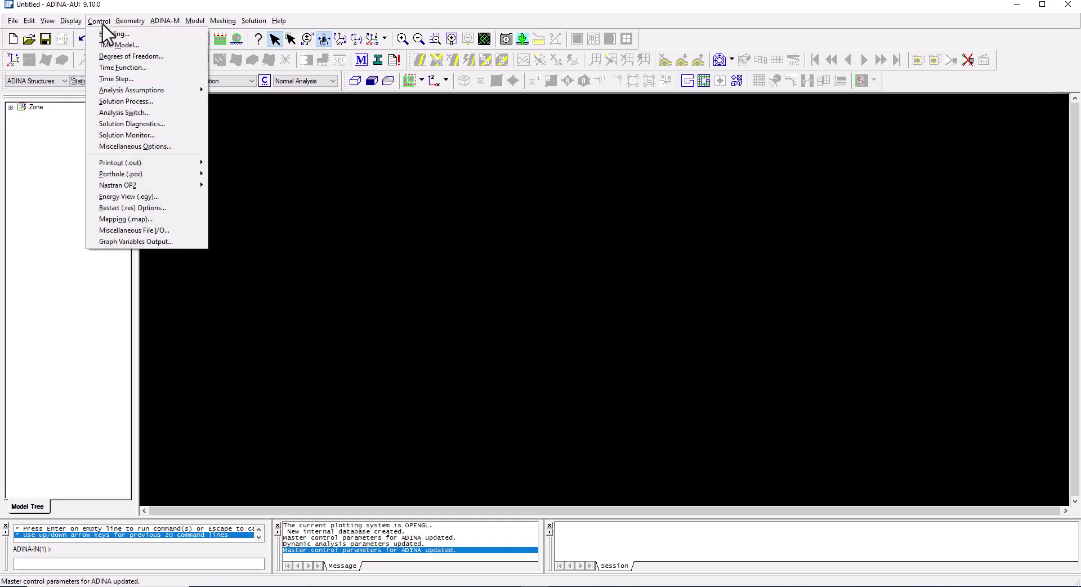
pyautogui.click(106, 113)
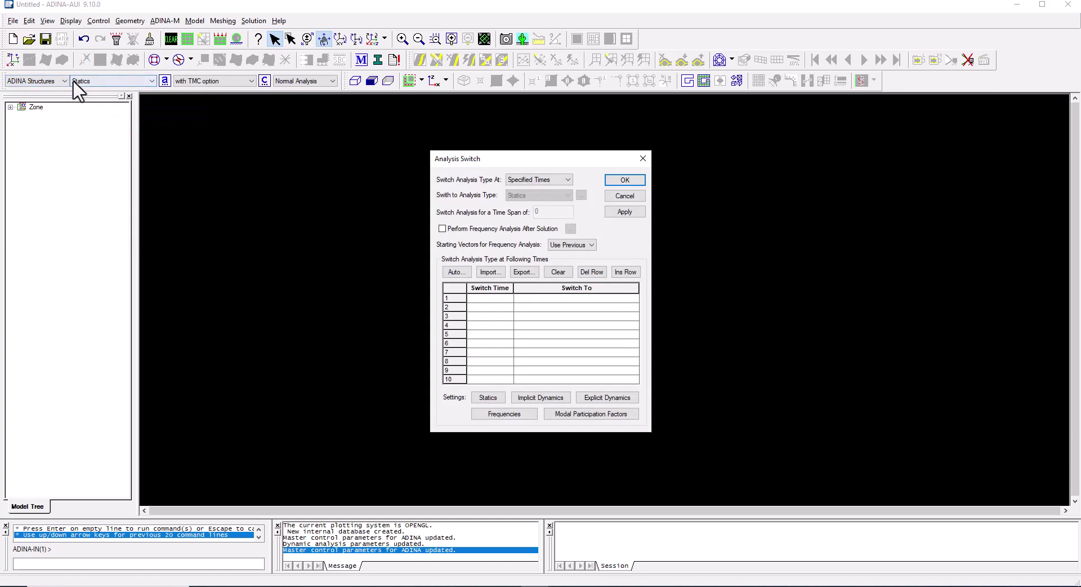
pyautogui.click(480, 299)
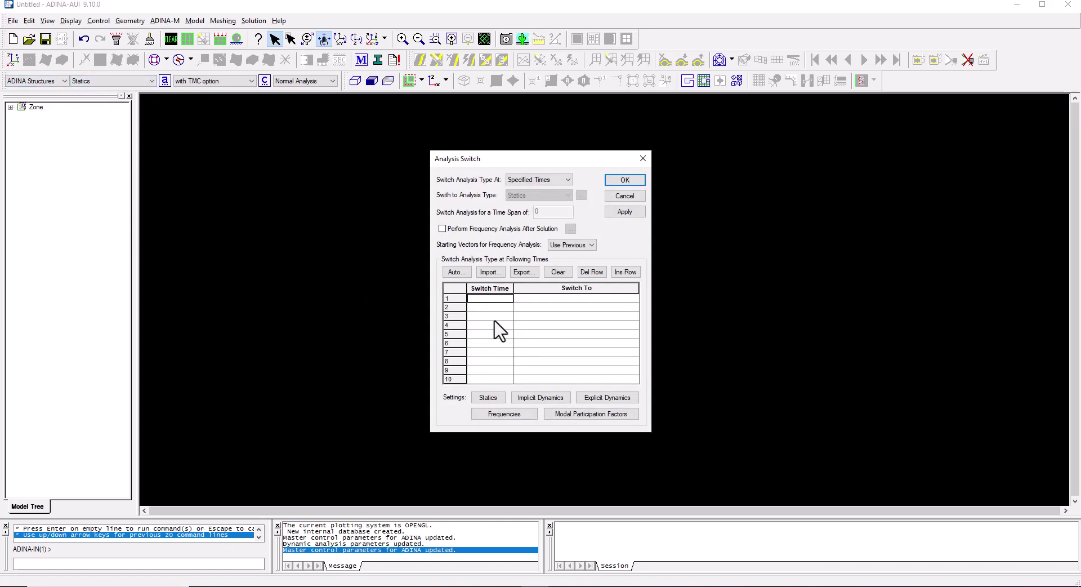
pyautogui.write('1')
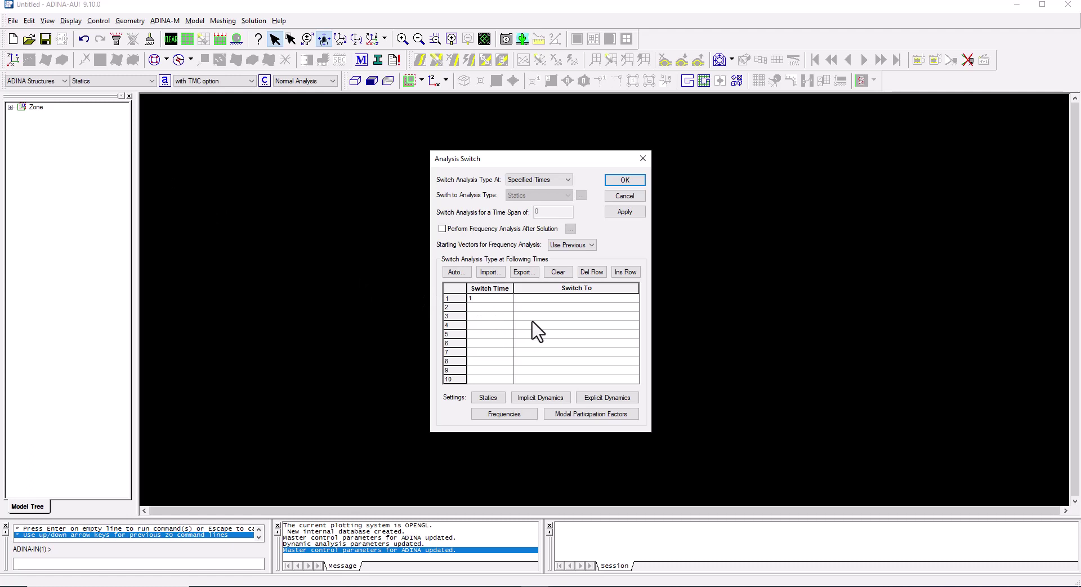
pyautogui.click(569, 299)
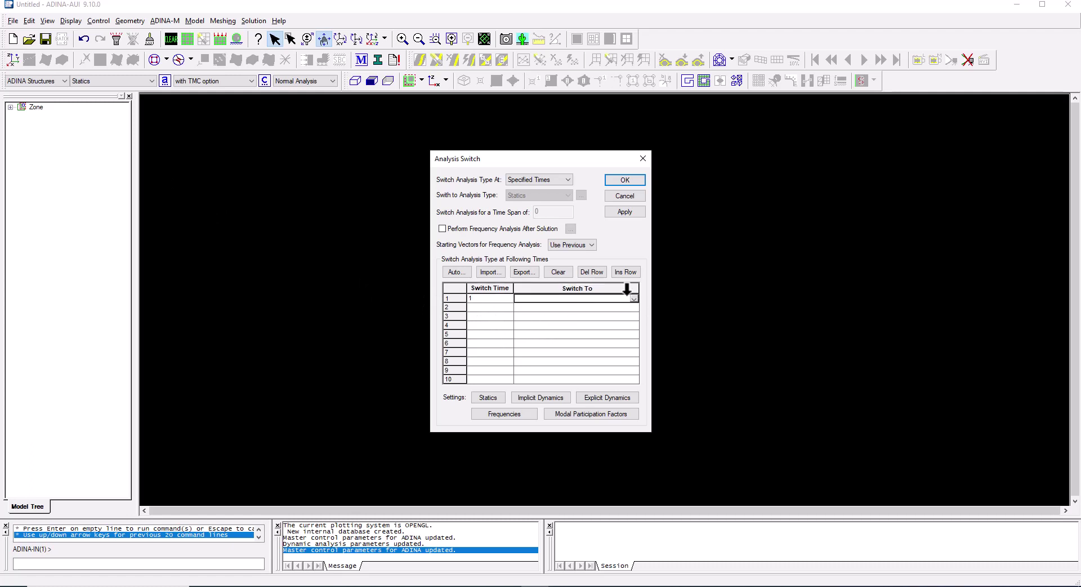
pyautogui.click(634, 299)
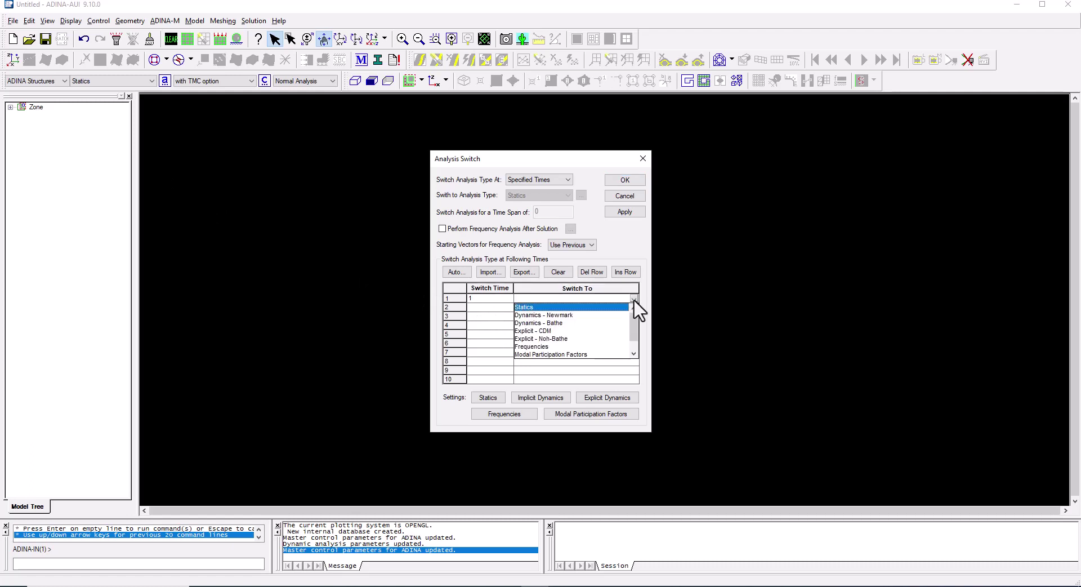
pyautogui.click(583, 316)
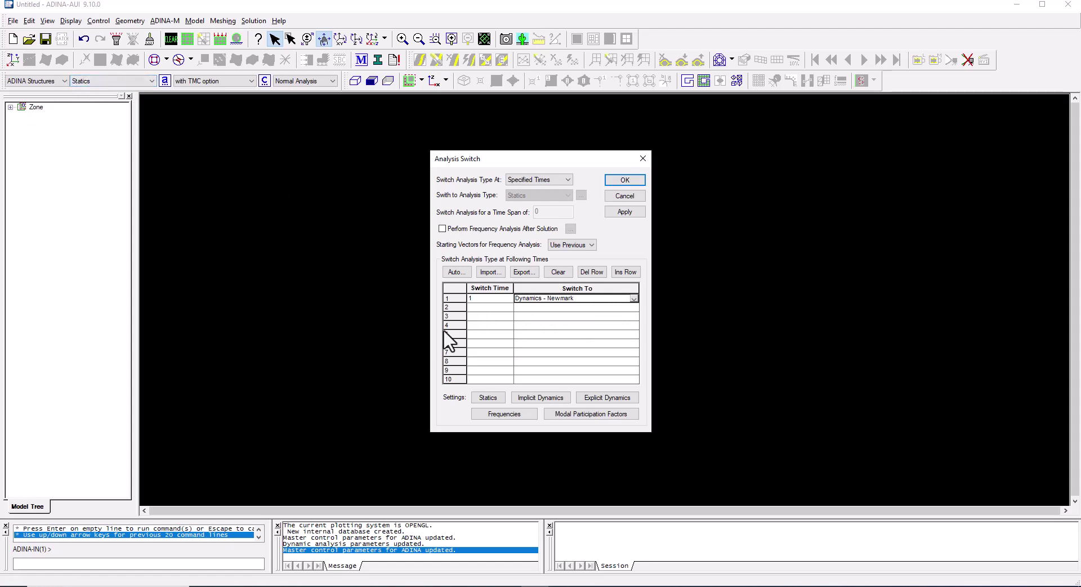
pyautogui.click(625, 197)
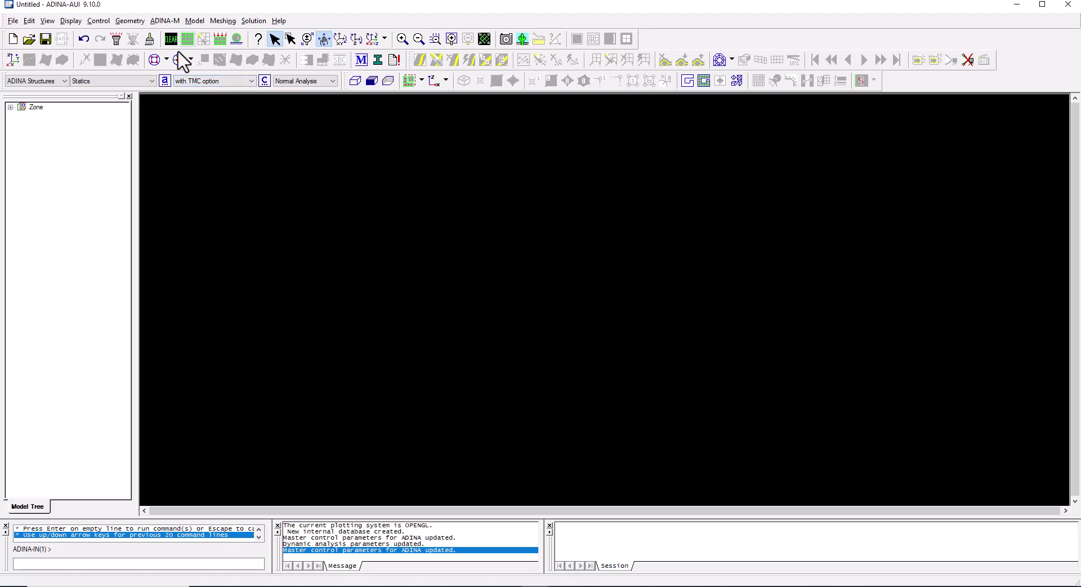
# Review the multiphysics coupling options and set ADINA Structures to be coupled with CFD.
pyautogui.click(249, 82)
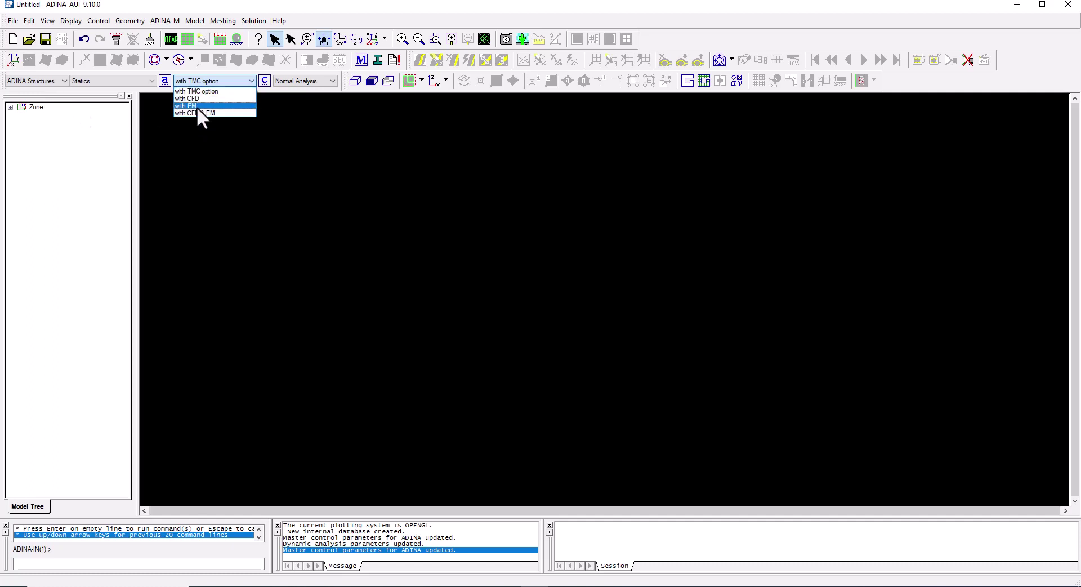
pyautogui.click(194, 91)
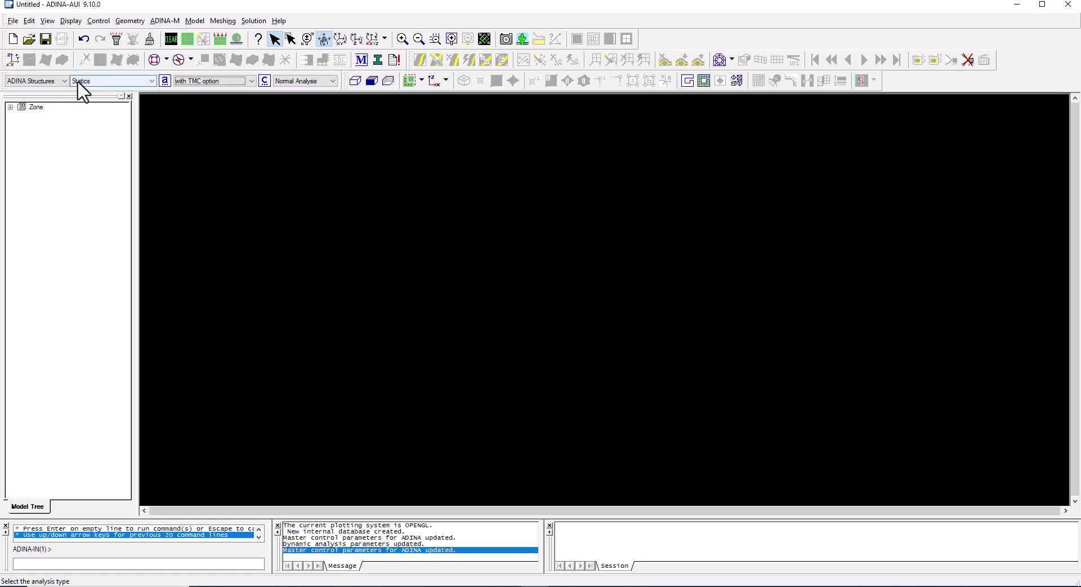
pyautogui.click(214, 81)
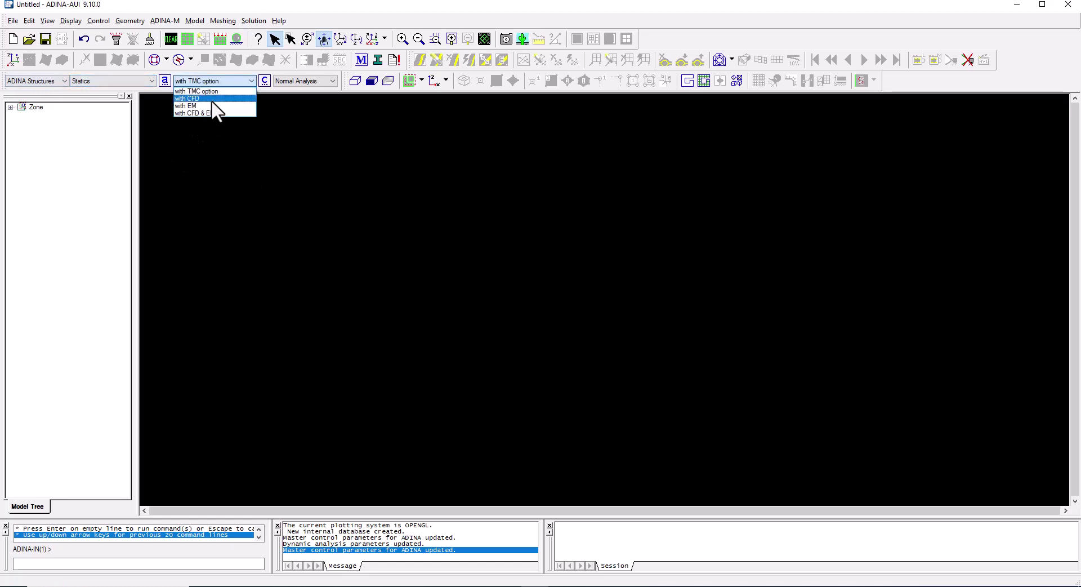
pyautogui.click(211, 99)
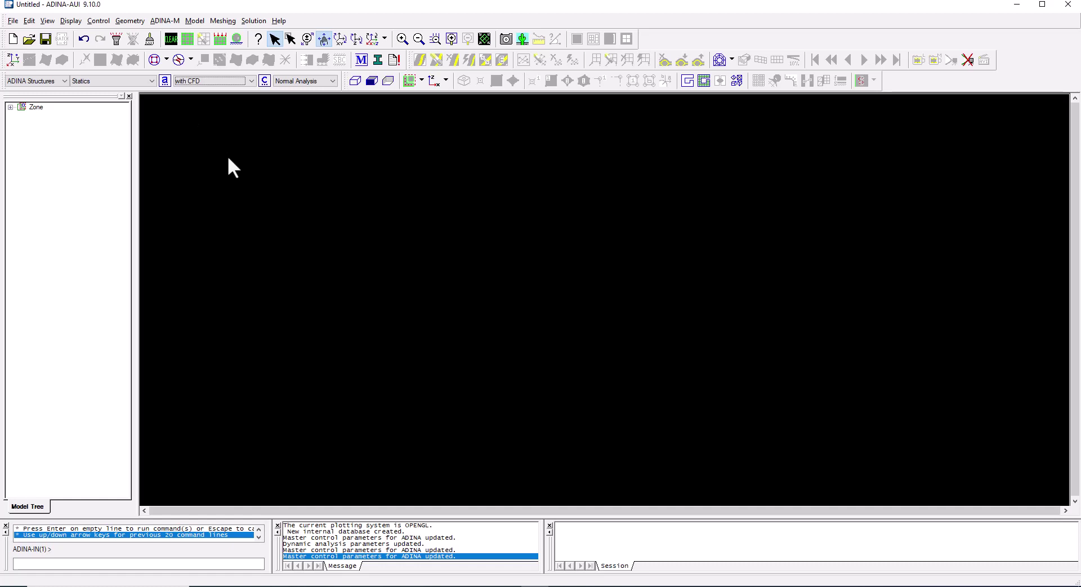
# Switch the program module to ADINA CFD and set its coupling to with Structures.
pyautogui.click(49, 81)
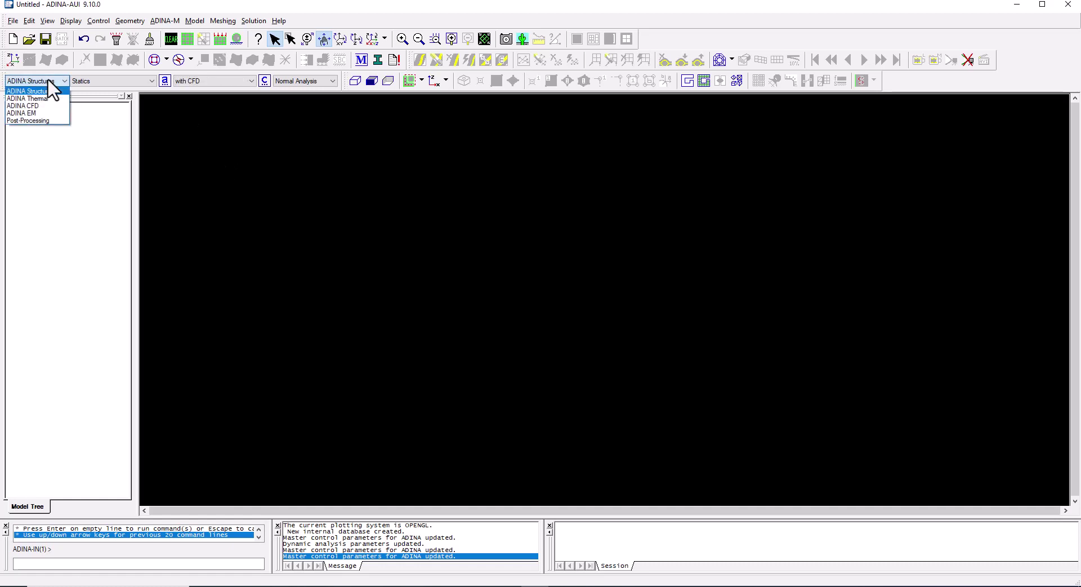
pyautogui.click(38, 106)
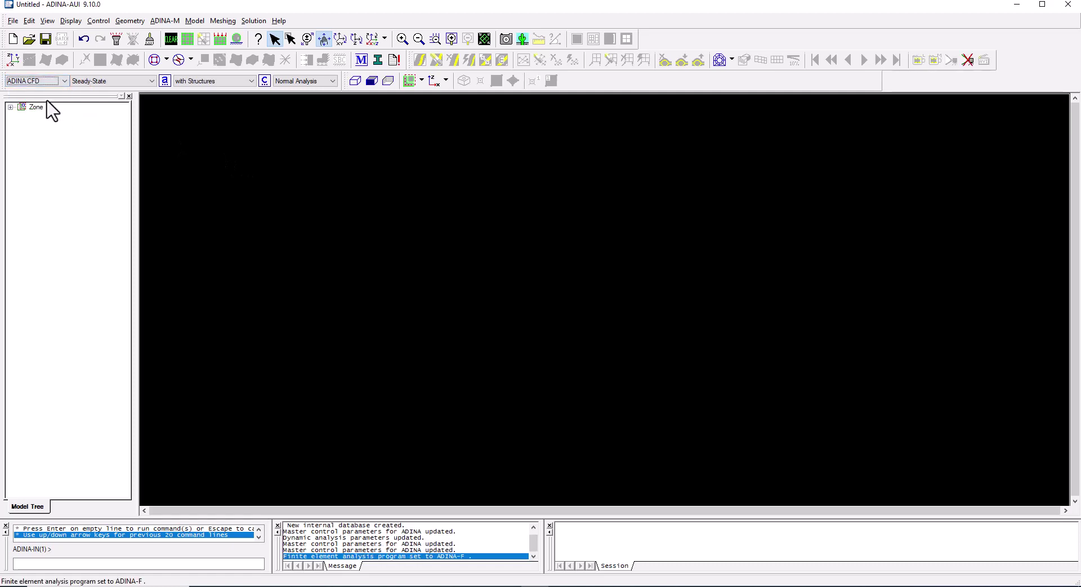
pyautogui.click(174, 83)
pyautogui.click(205, 99)
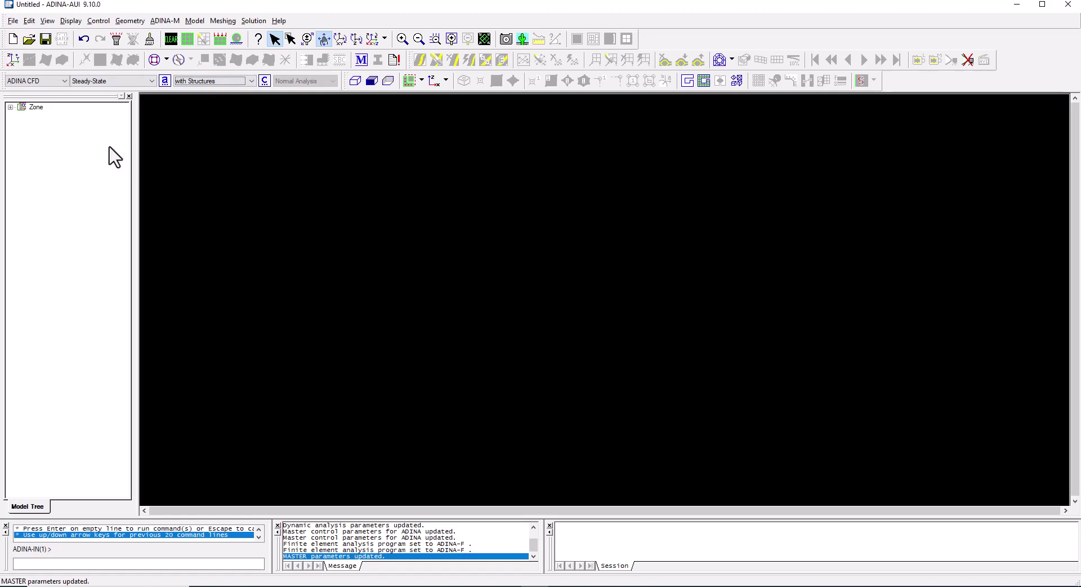
# Return to the ADINA Structures module and set its coupling back to with TMC option.
pyautogui.click(41, 83)
pyautogui.click(41, 91)
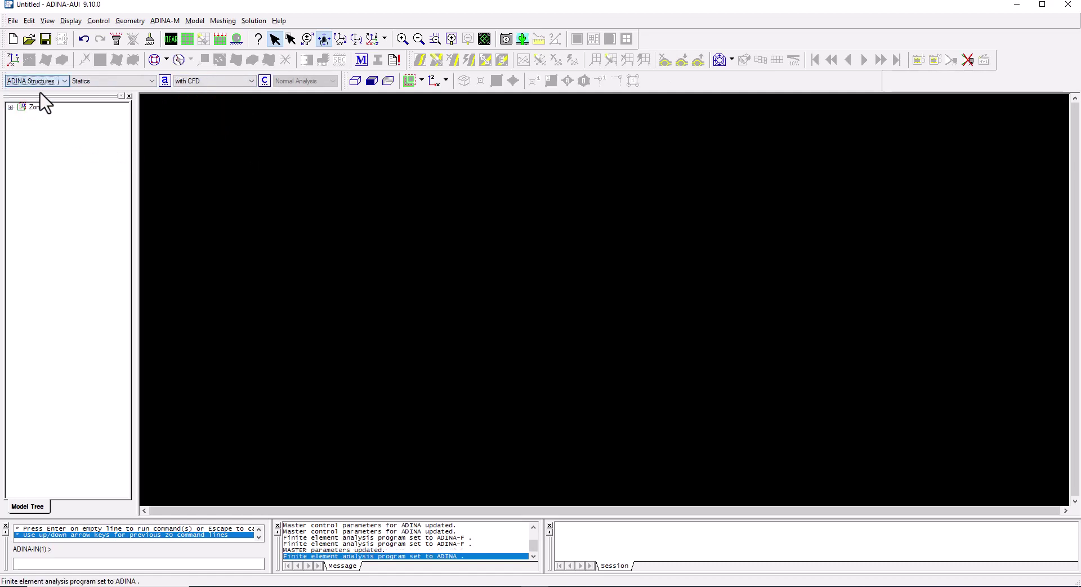
pyautogui.click(218, 83)
pyautogui.click(217, 104)
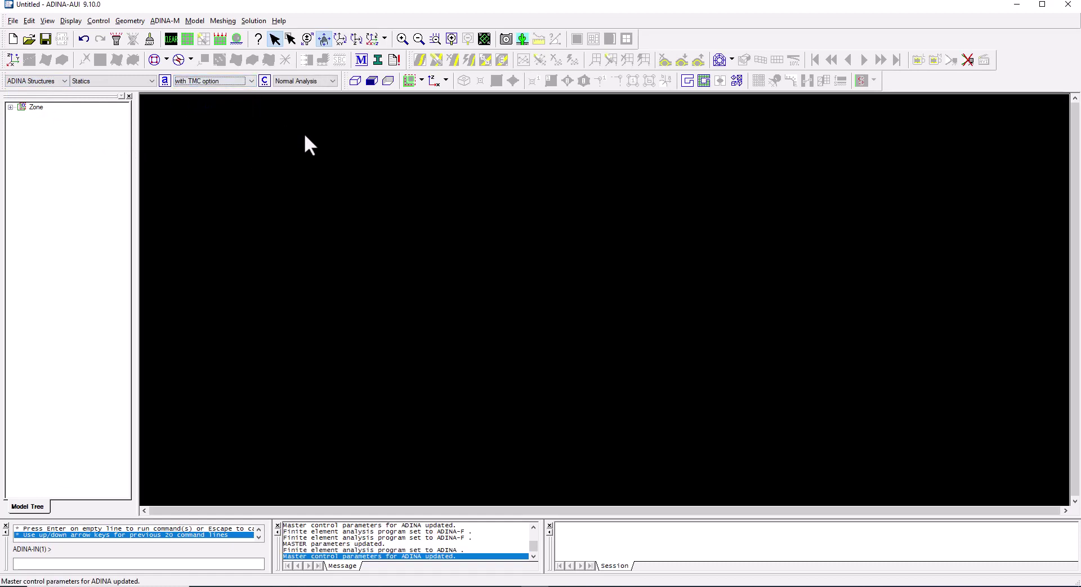
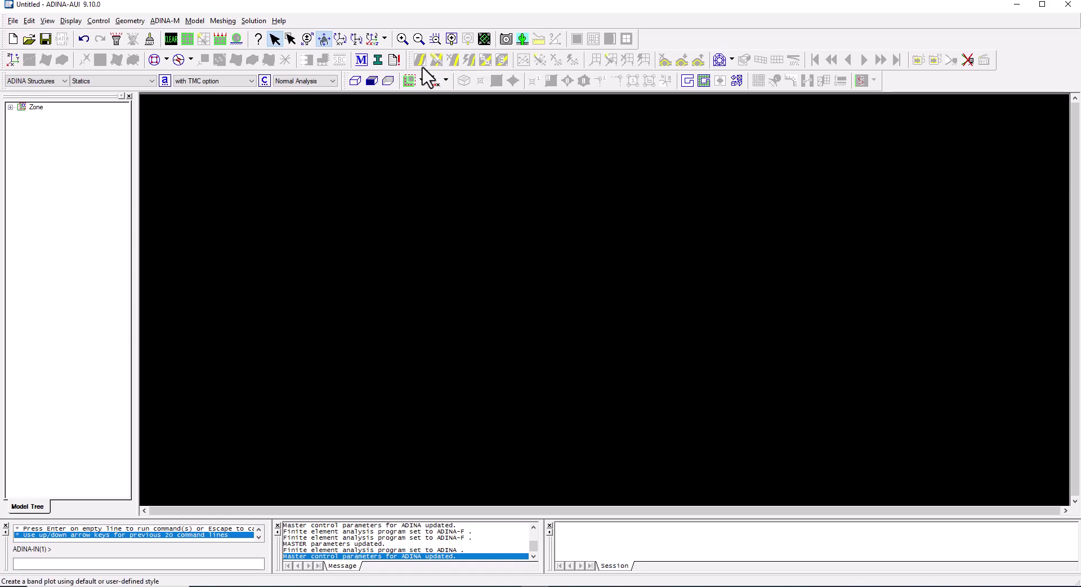
# Open the toolbar customization settings, and hide and restore the Results toolbar.
pyautogui.click(50, 20)
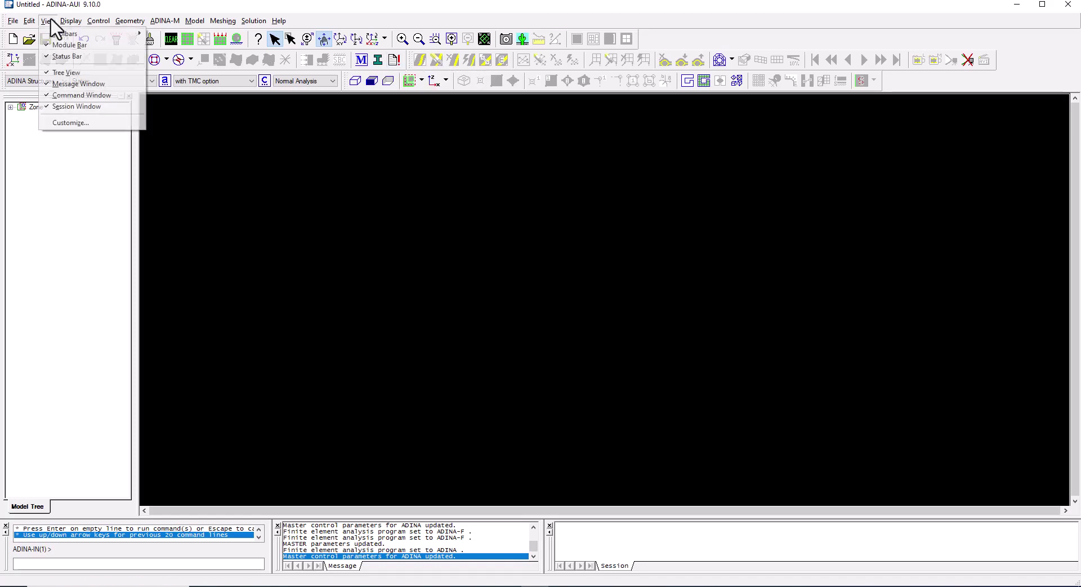
pyautogui.click(70, 122)
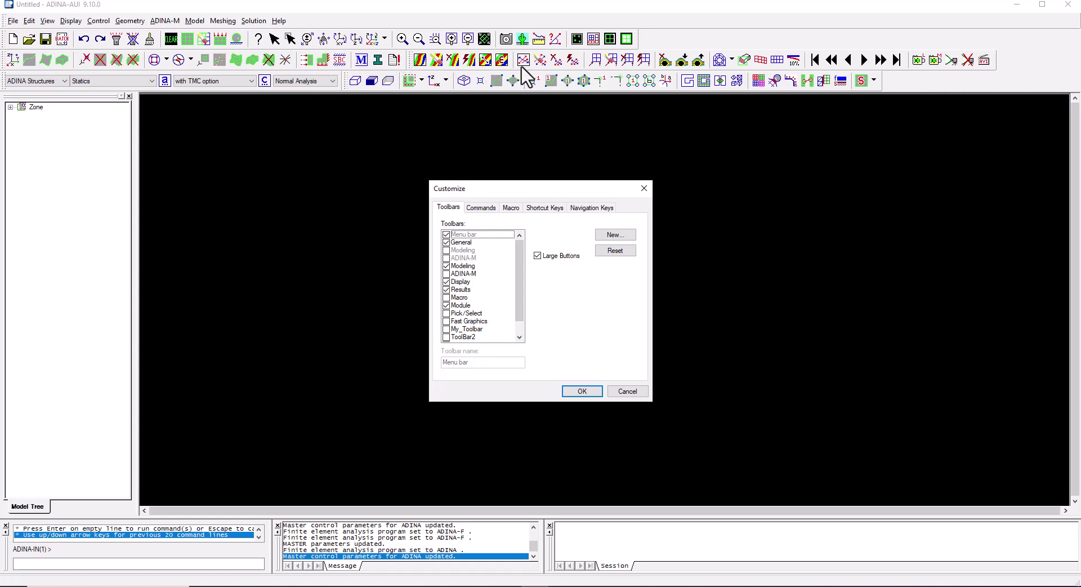
pyautogui.click(448, 289)
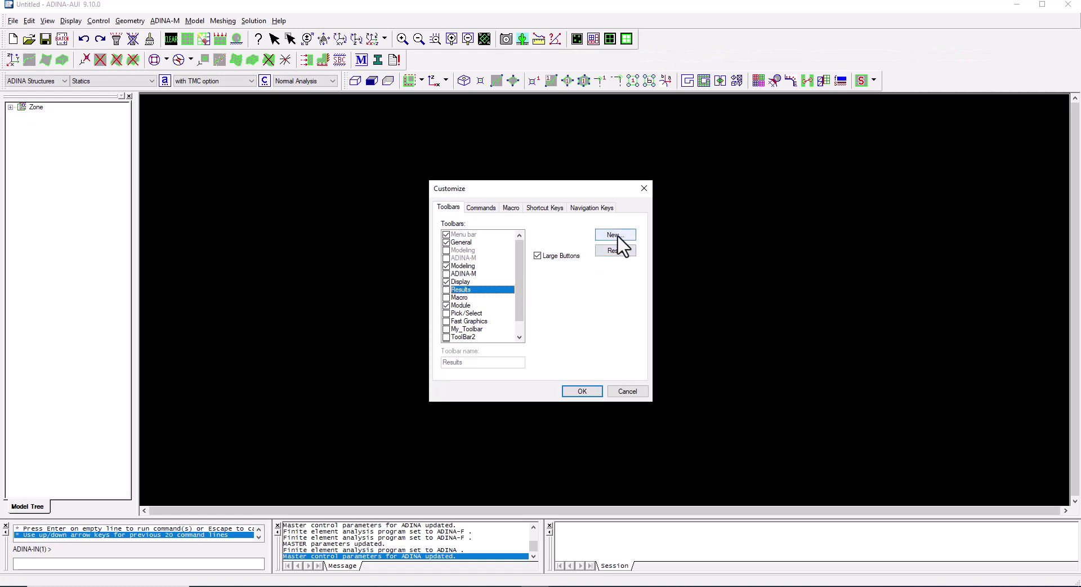
pyautogui.click(446, 290)
# Create a new custom toolbar named My_new_toolbar.
pyautogui.click(604, 237)
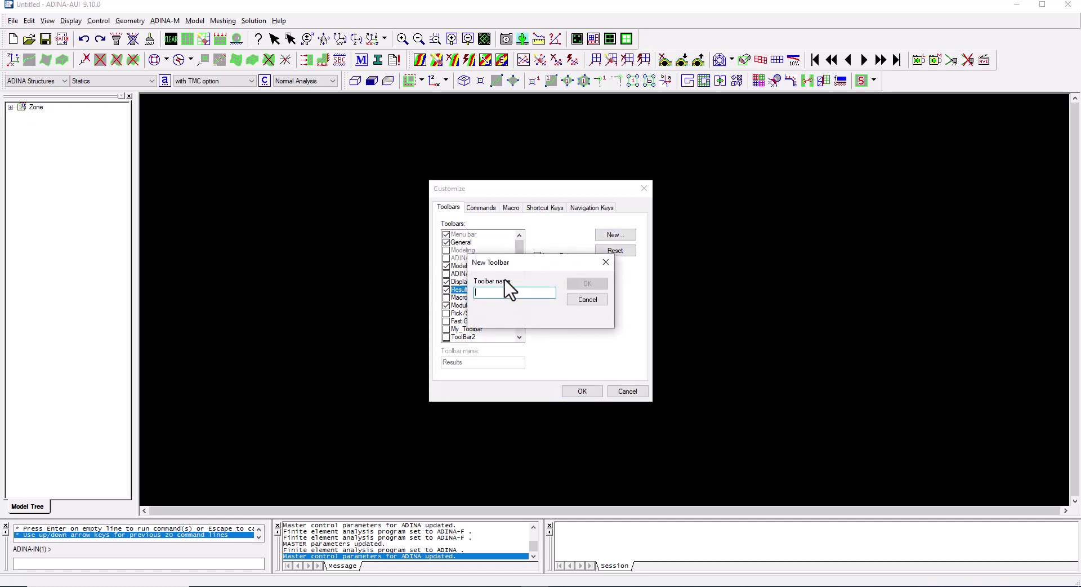
pyautogui.write('My_new_toolbar')
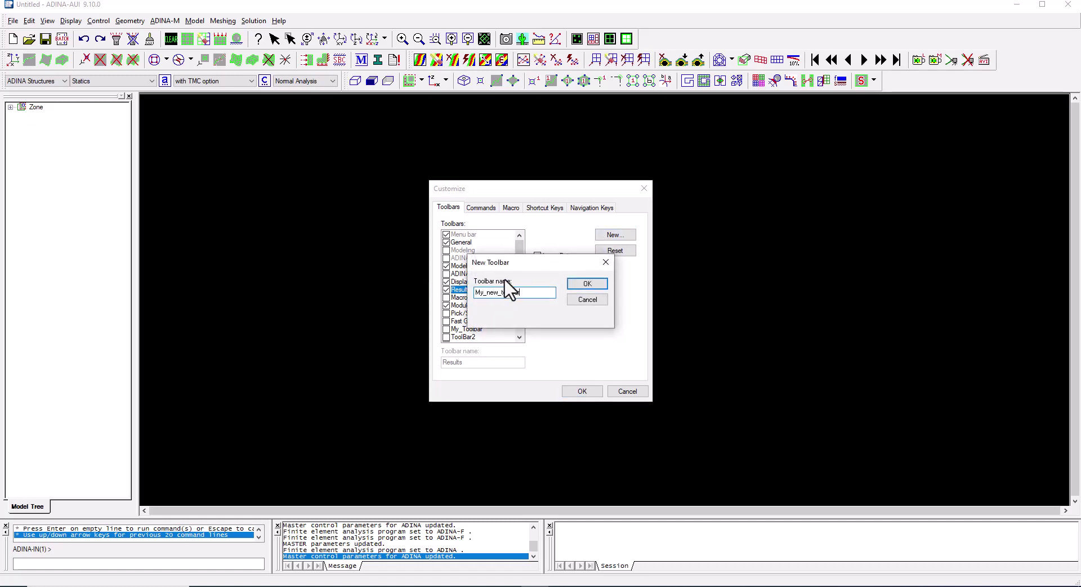
pyautogui.click(591, 284)
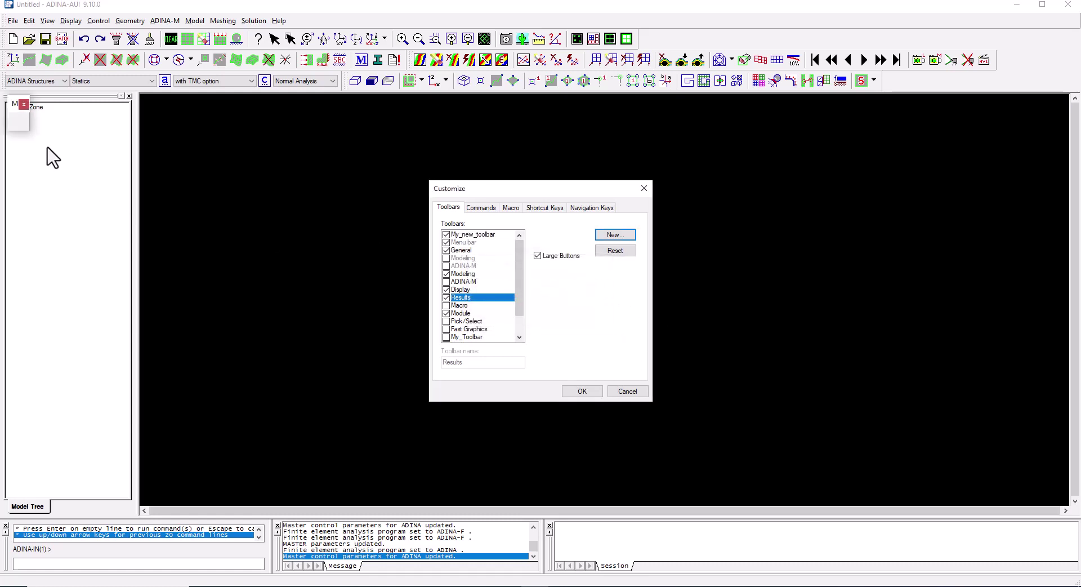
# Dock My_new_toolbar beside the General toolbar and add the New, Open and Save commands from the General category to it.
pyautogui.moveTo(9, 106); pyautogui.dragTo(649, 35)
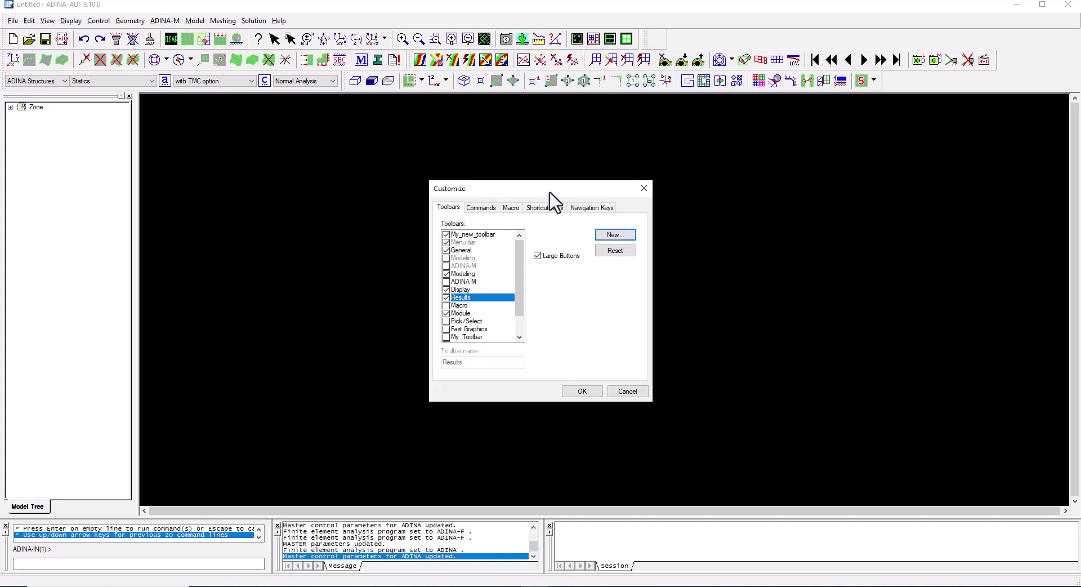
pyautogui.click(481, 208)
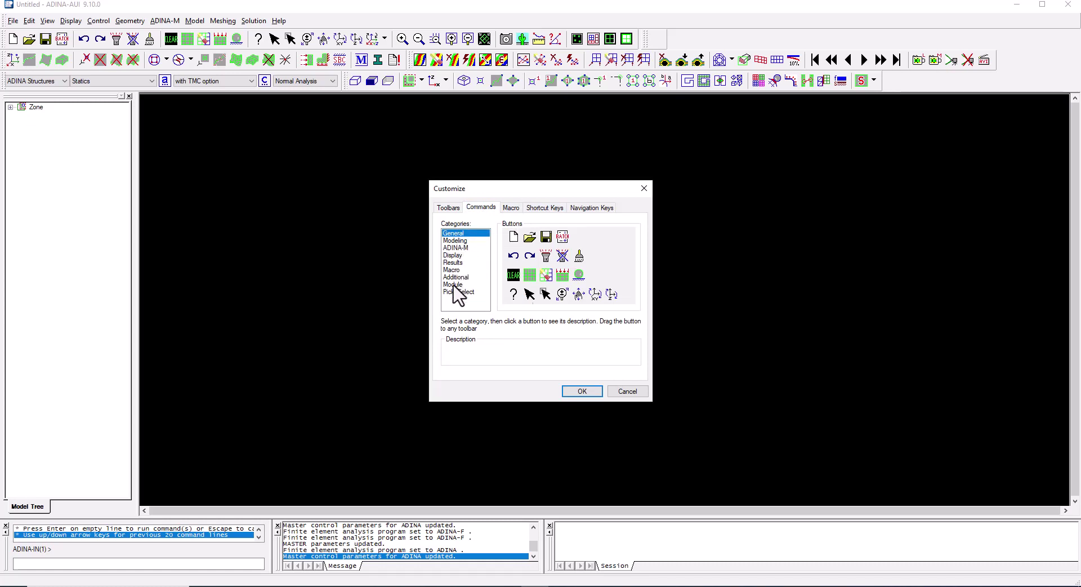
pyautogui.moveTo(512, 237); pyautogui.dragTo(655, 38)
pyautogui.moveTo(530, 239); pyautogui.dragTo(669, 40)
pyautogui.moveTo(546, 236); pyautogui.dragTo(687, 40)
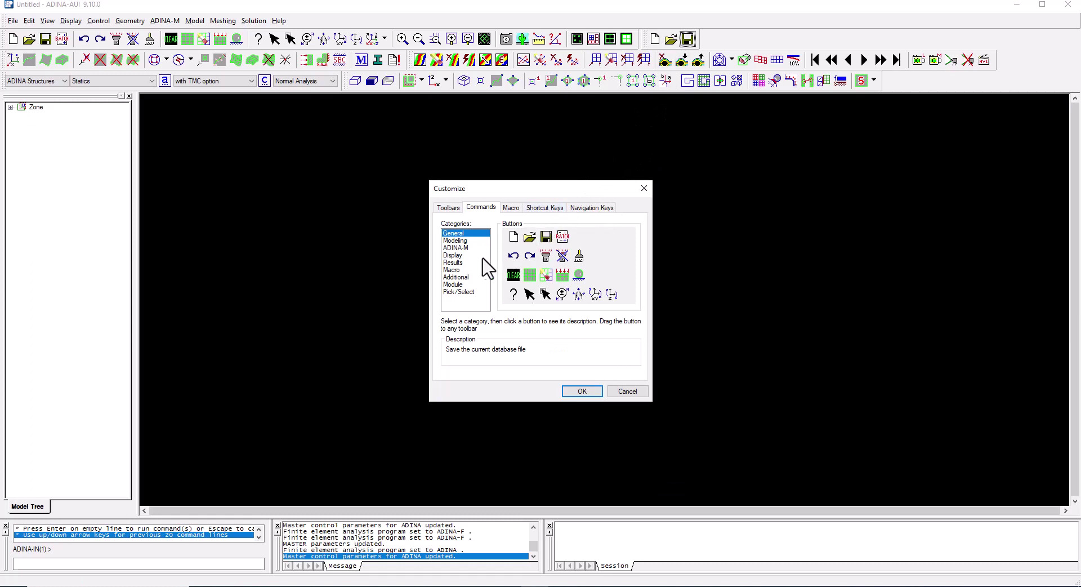
# Add the geometry point and geometry line definition commands from the Modeling category to My_new_toolbar.
pyautogui.click(455, 240)
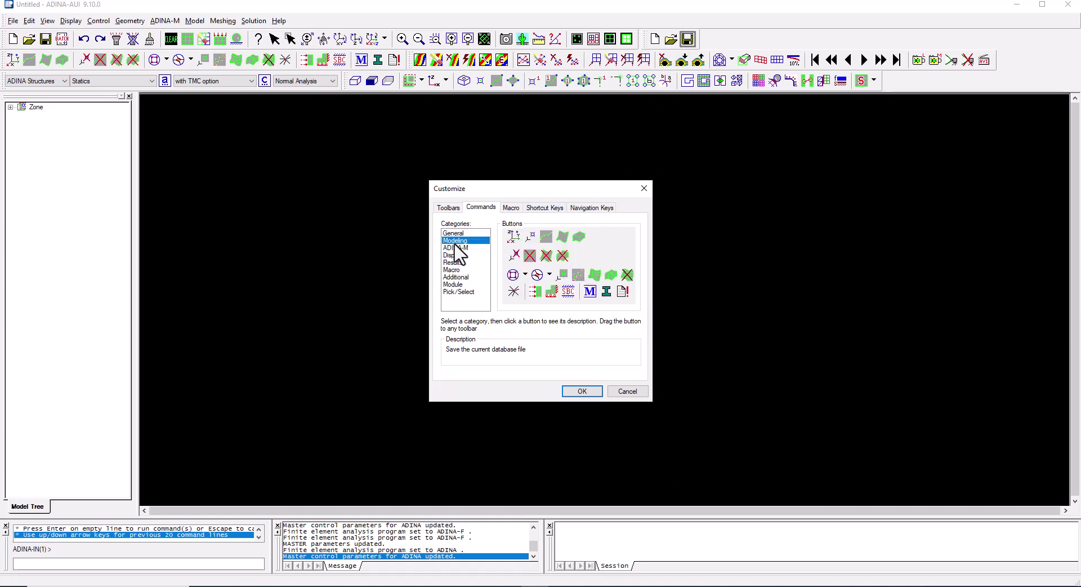
pyautogui.moveTo(530, 236); pyautogui.dragTo(703, 39)
pyautogui.moveTo(546, 237); pyautogui.dragTo(721, 40)
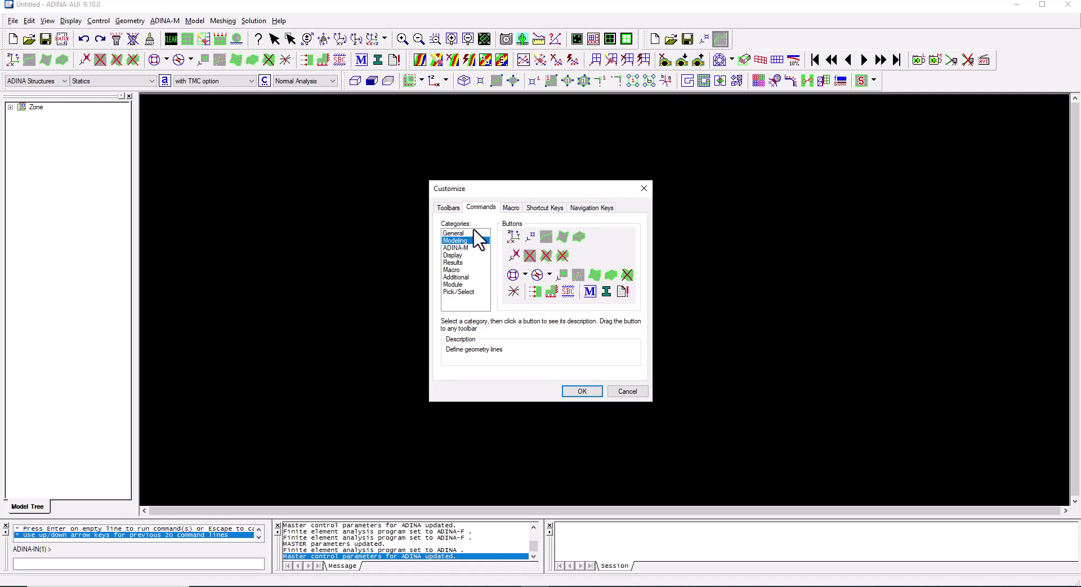
# Delete the custom toolbar My_new_toolbar and close the toolbar customization settings.
pyautogui.click(449, 208)
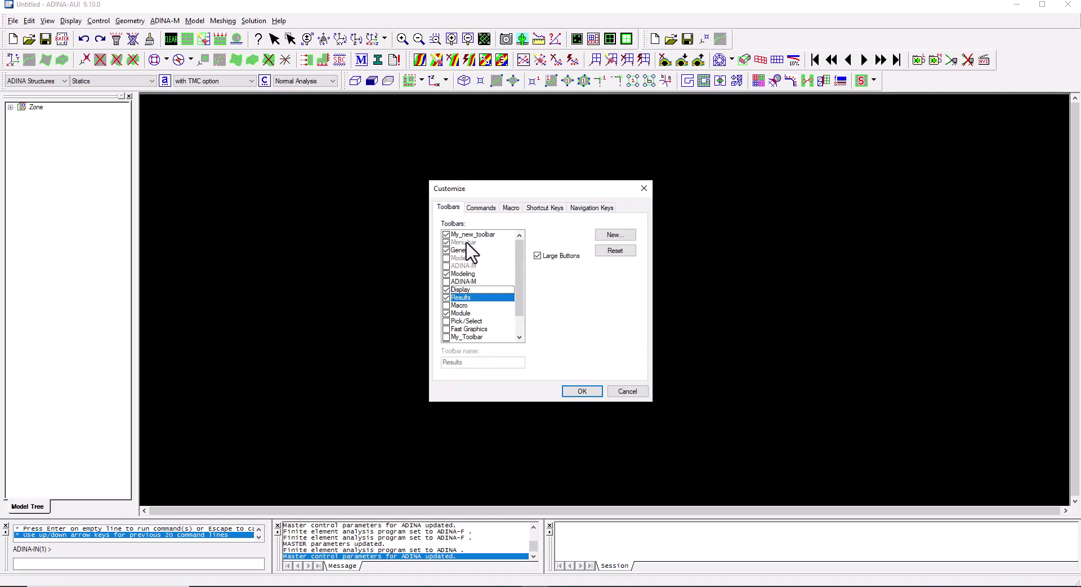
pyautogui.click(447, 235)
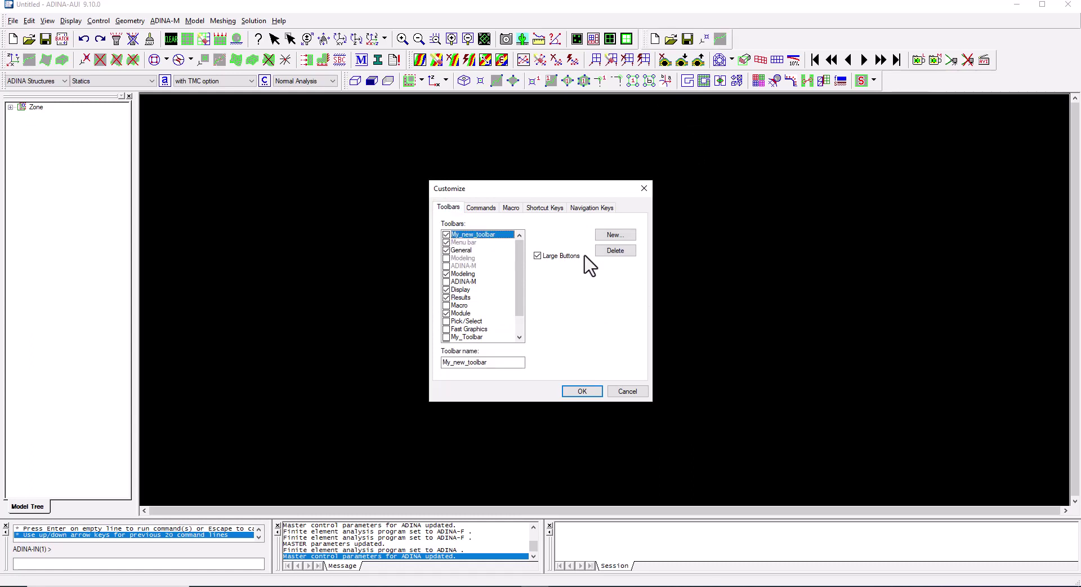
pyautogui.click(605, 255)
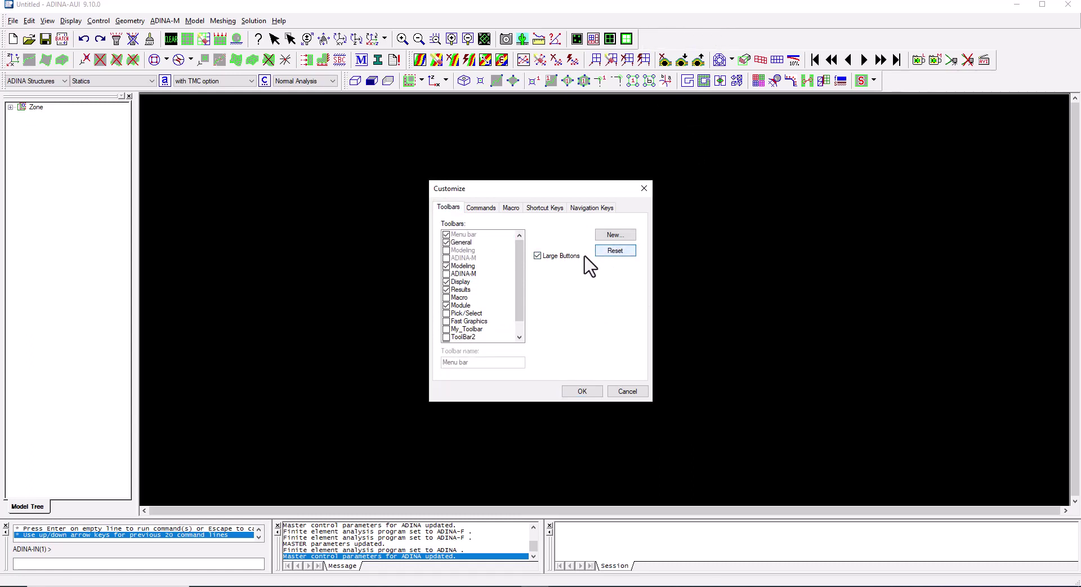
pyautogui.click(632, 389)
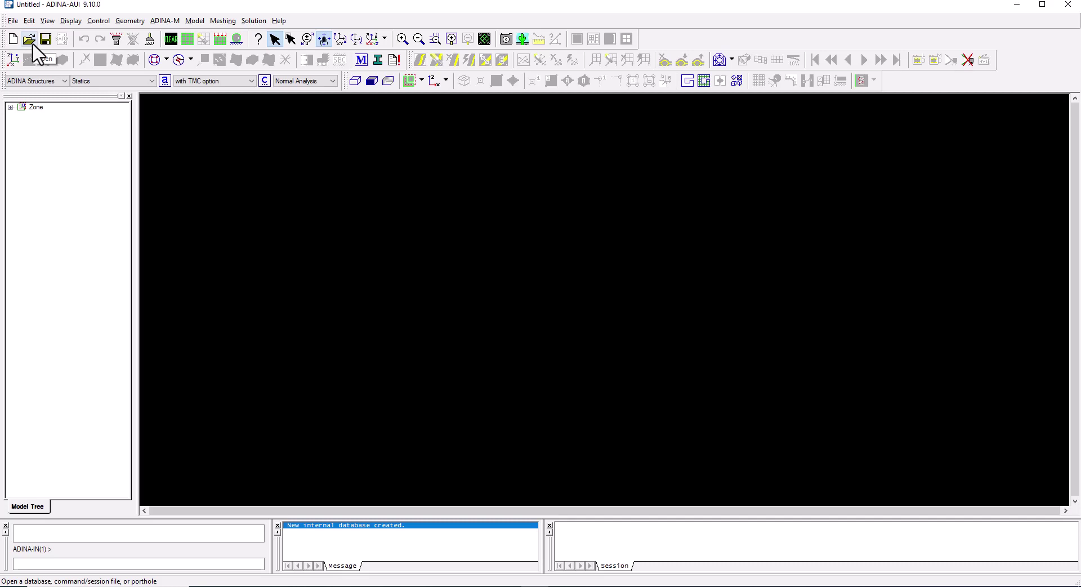
# Open the Problem_05 database file from the 01 The AUI folder.
pyautogui.click(12, 21)
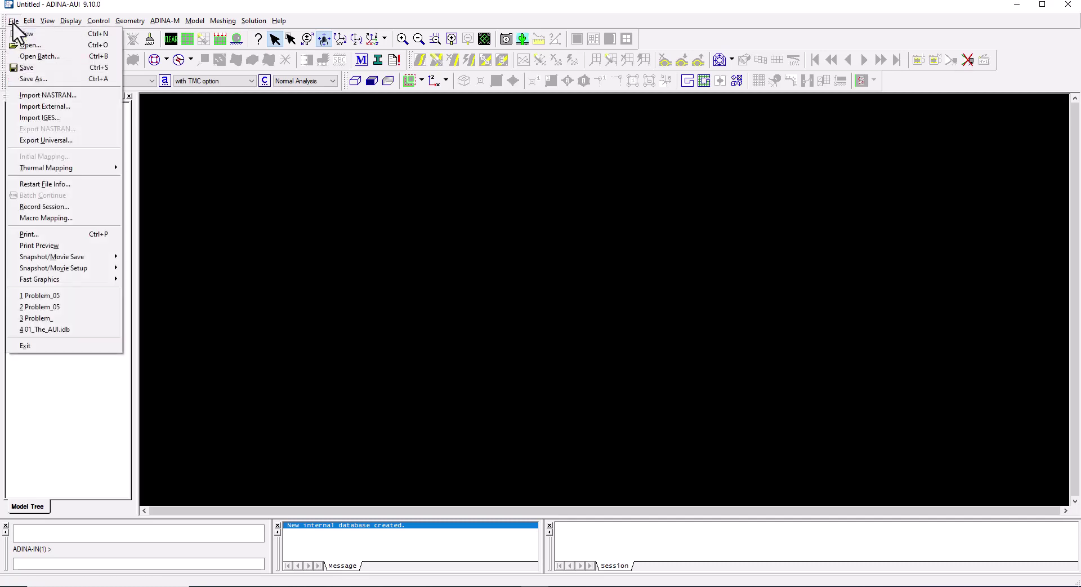
pyautogui.click(25, 44)
pyautogui.click(302, 159)
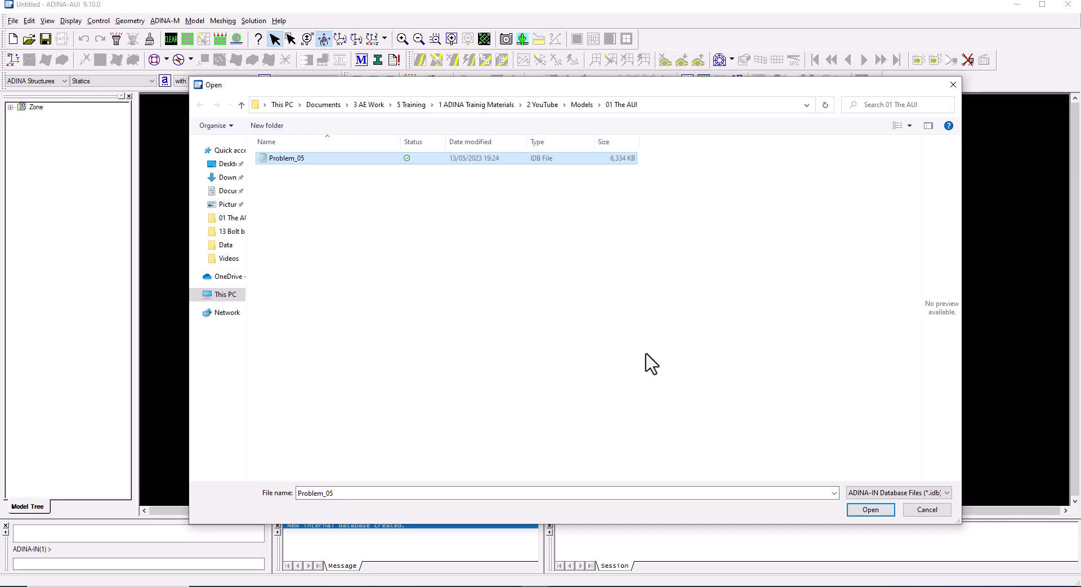
pyautogui.click(870, 509)
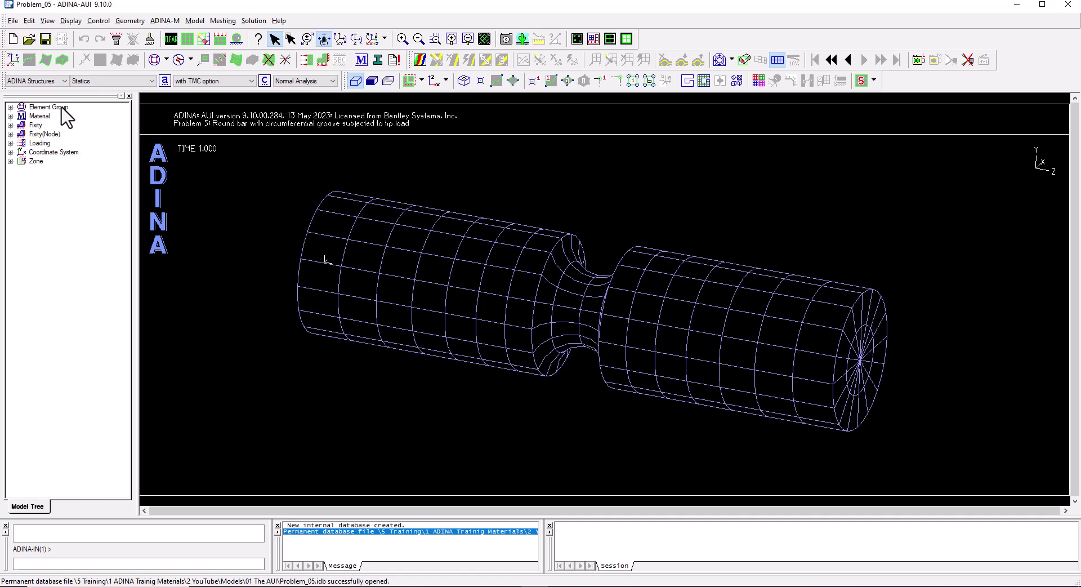
# Examine the 3-D Solid element group and its elements in the model tree.
pyautogui.click(10, 107)
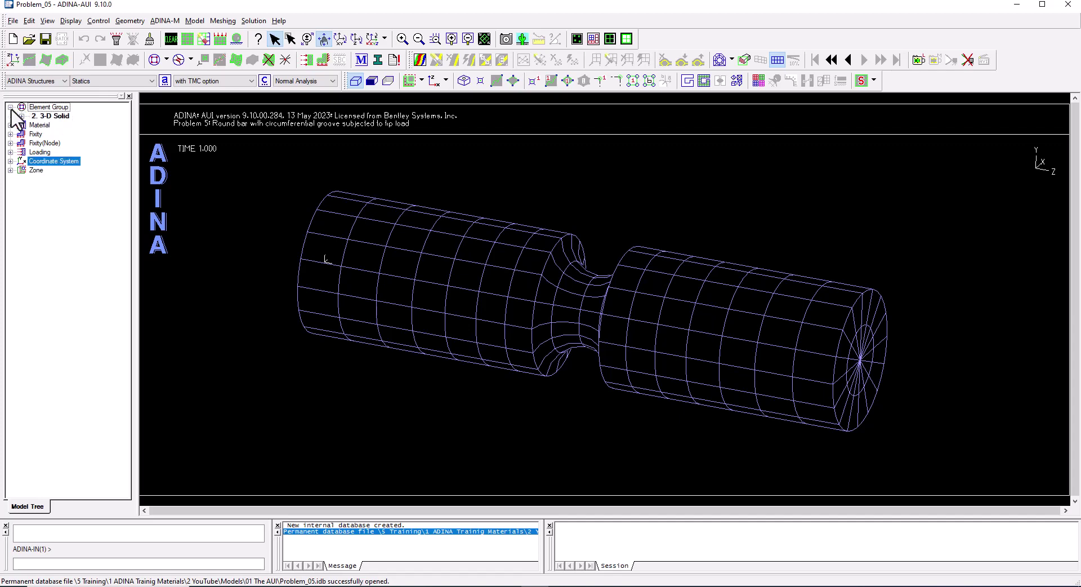
pyautogui.click(21, 115)
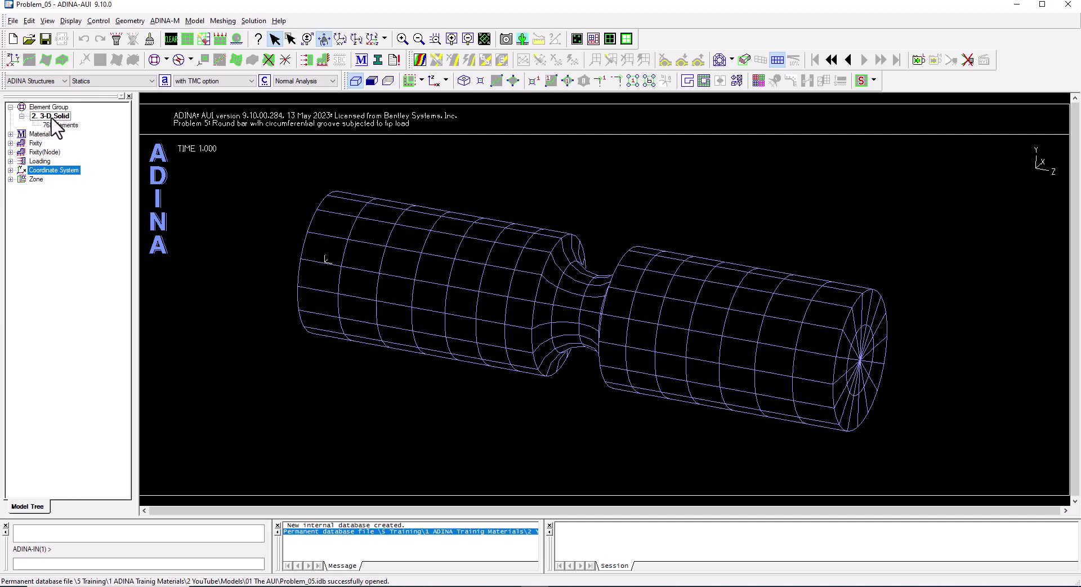
pyautogui.click(51, 117)
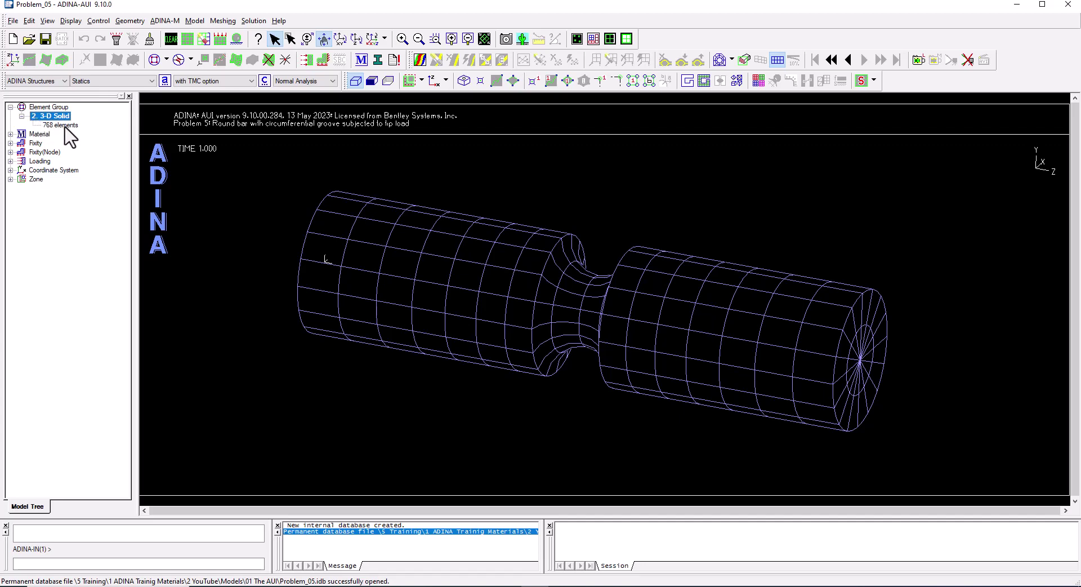
# Review the properties of the Elastic material in its definition and leave them unmodified.
pyautogui.click(10, 134)
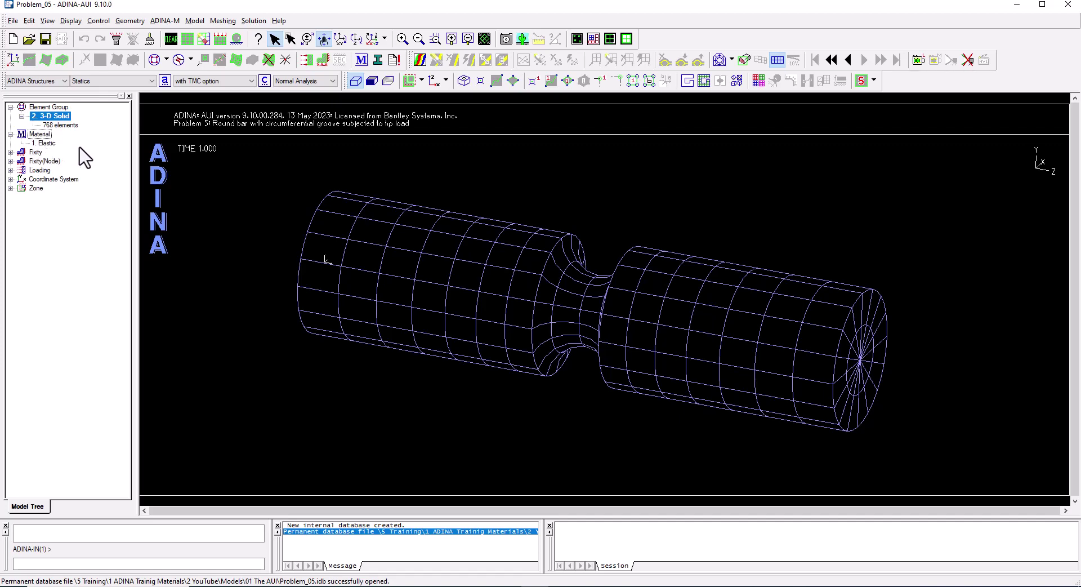
pyautogui.rightClick(48, 143)
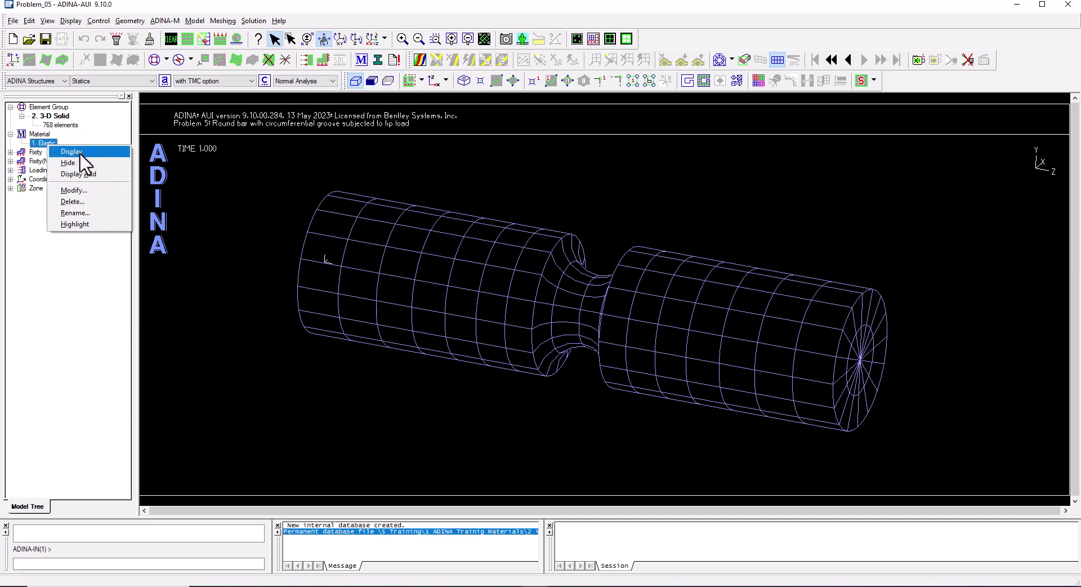
pyautogui.click(82, 192)
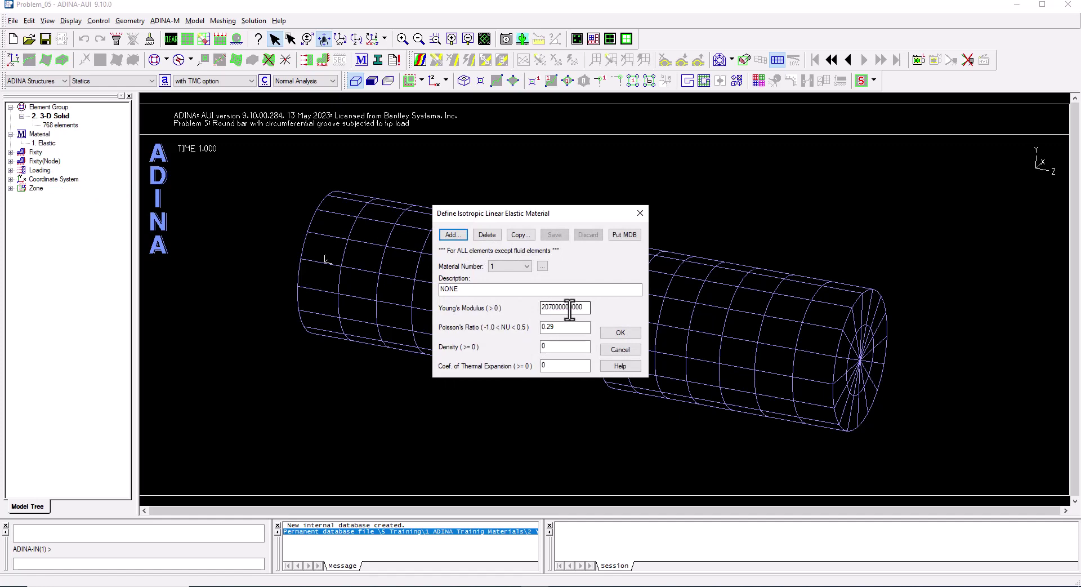
pyautogui.click(619, 350)
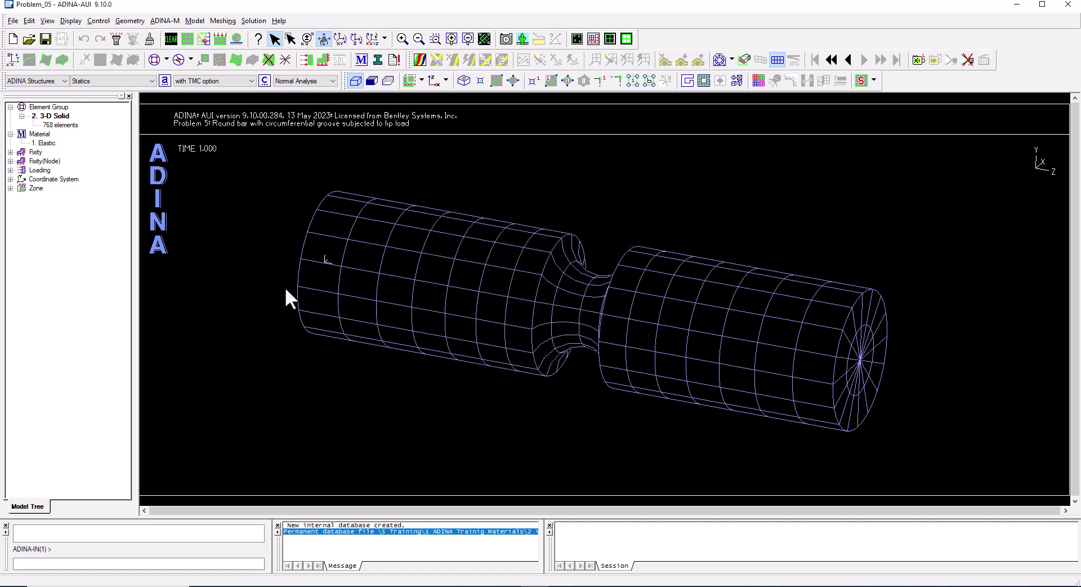
# Highlight the part of the model that uses the Elastic material, and clear the highlight.
pyautogui.rightClick(46, 144)
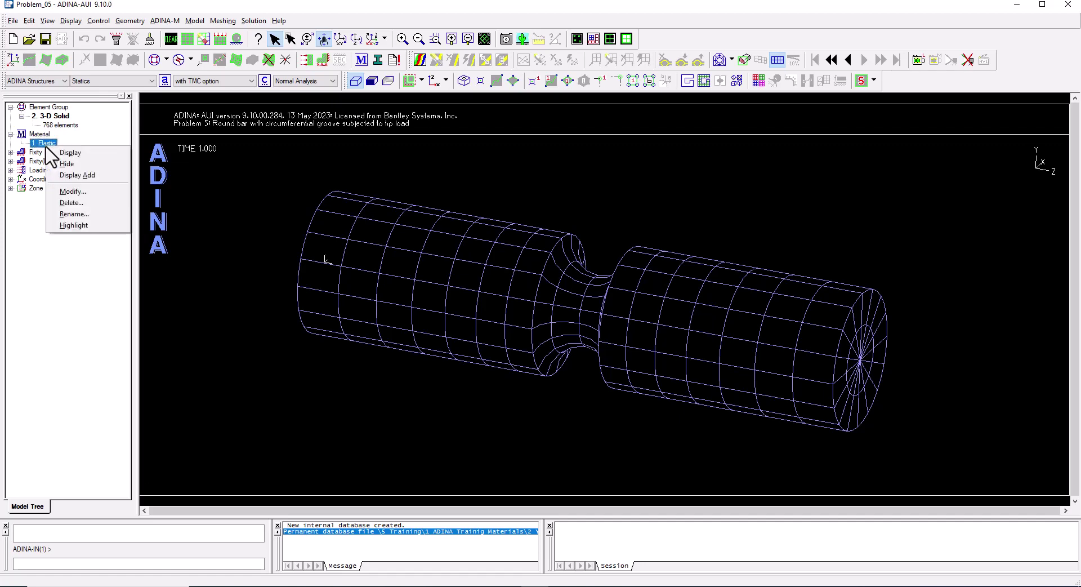
pyautogui.click(66, 222)
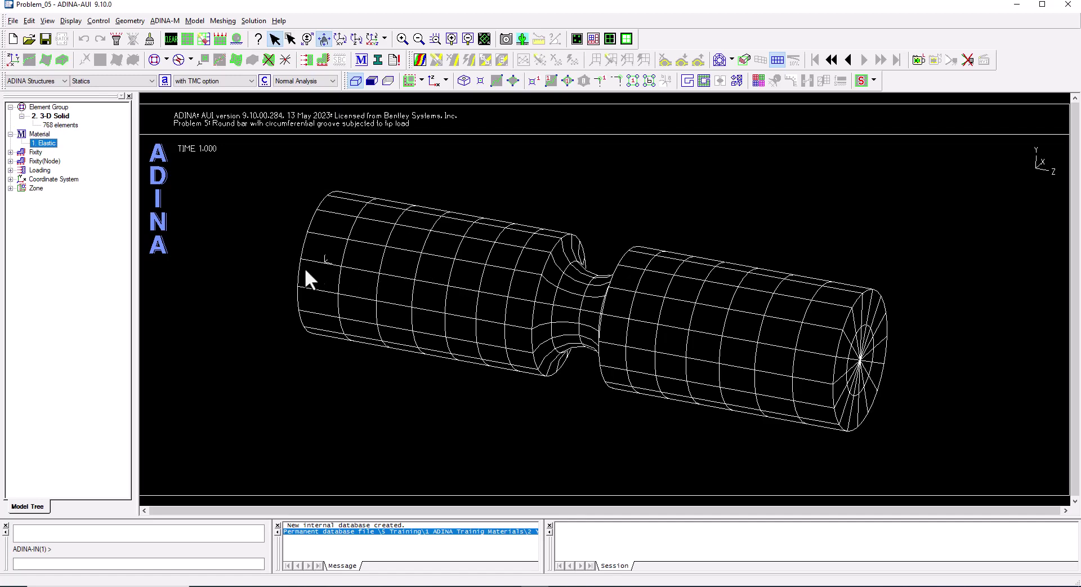
pyautogui.click(35, 189)
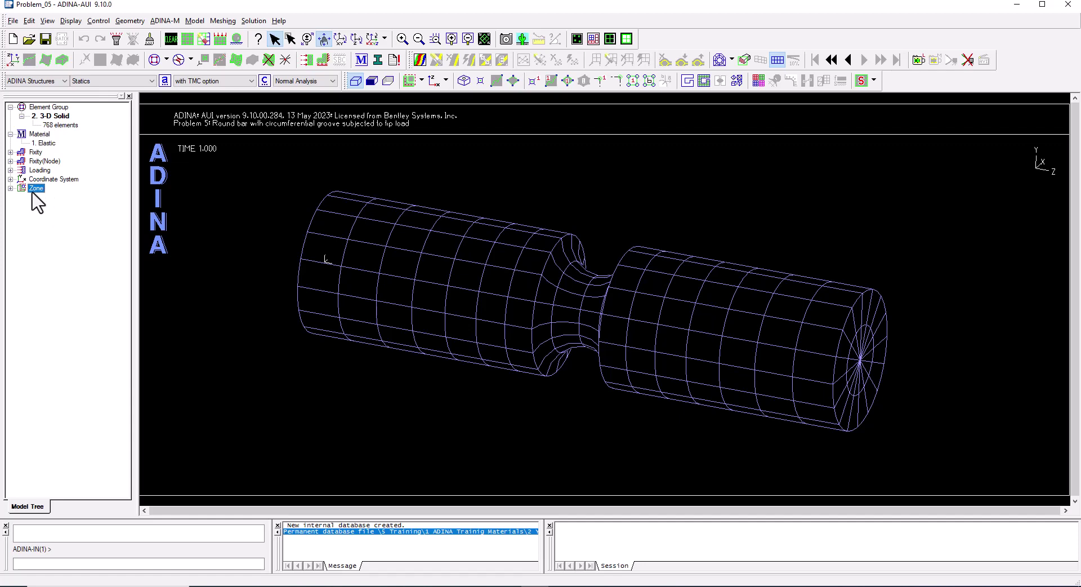
# Color the EG2 zone under EGROUP yellow and display the model in shading mode.
pyautogui.click(11, 189)
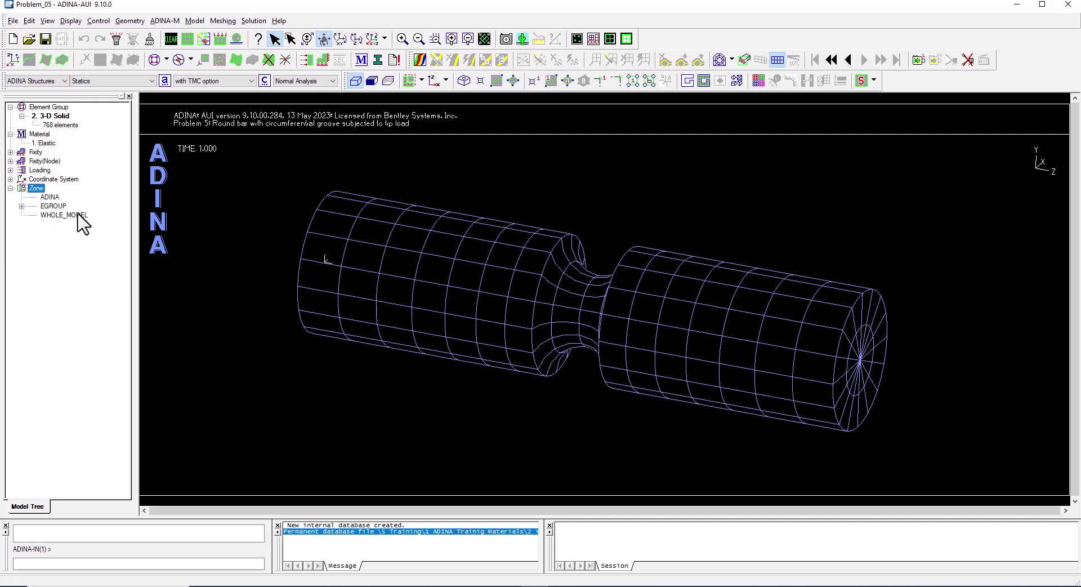
pyautogui.moveTo(374, 248); pyautogui.dragTo(168, 245)
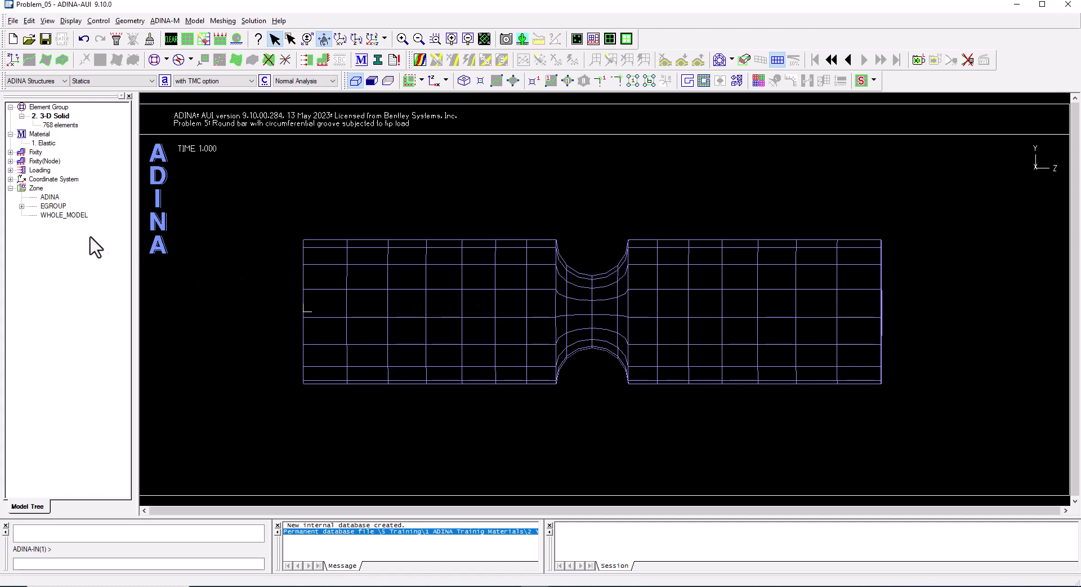
pyautogui.click(21, 206)
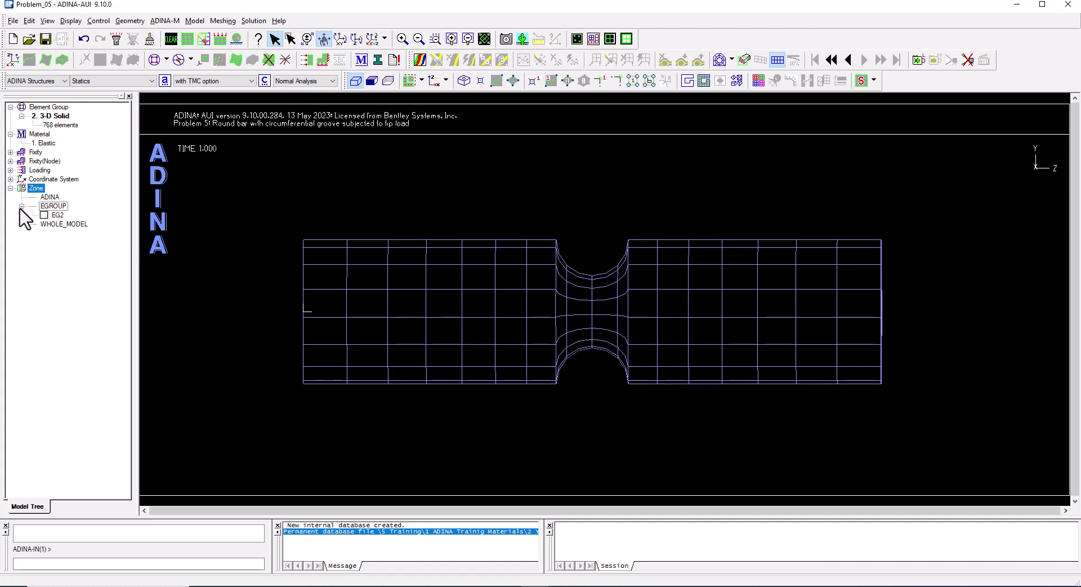
pyautogui.click(55, 216)
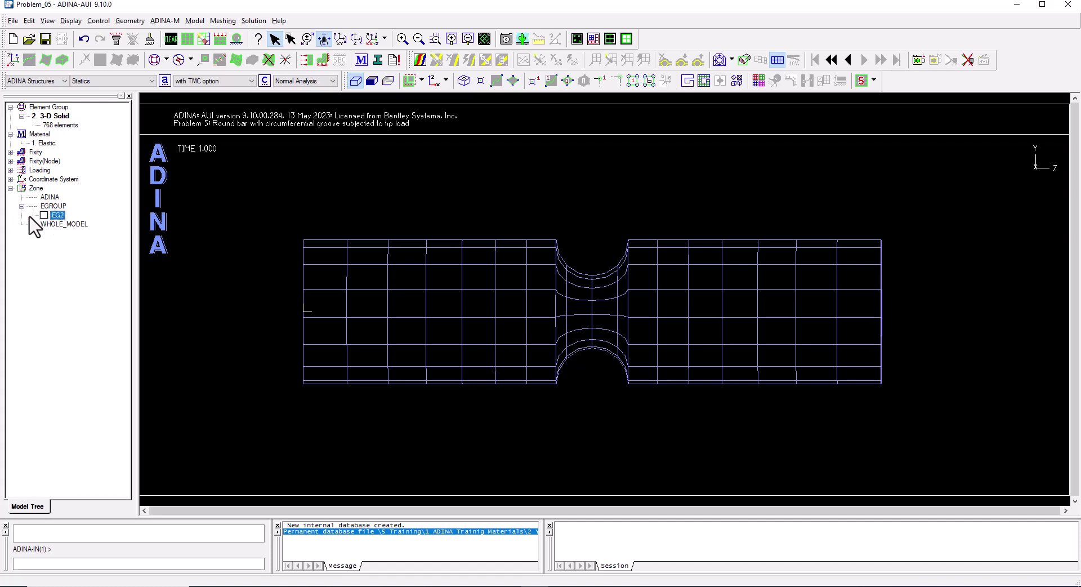
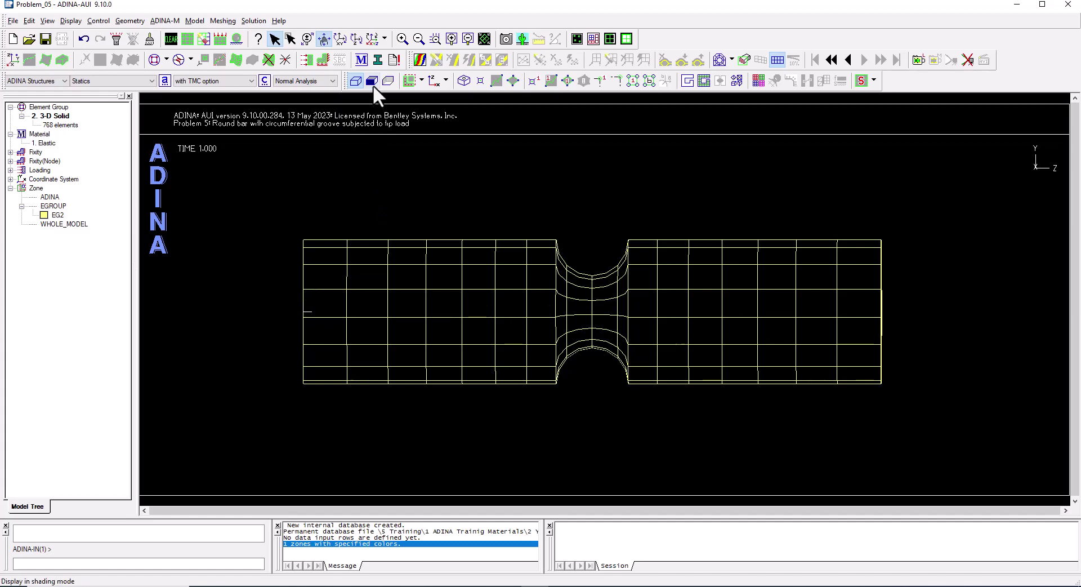
pyautogui.click(371, 81)
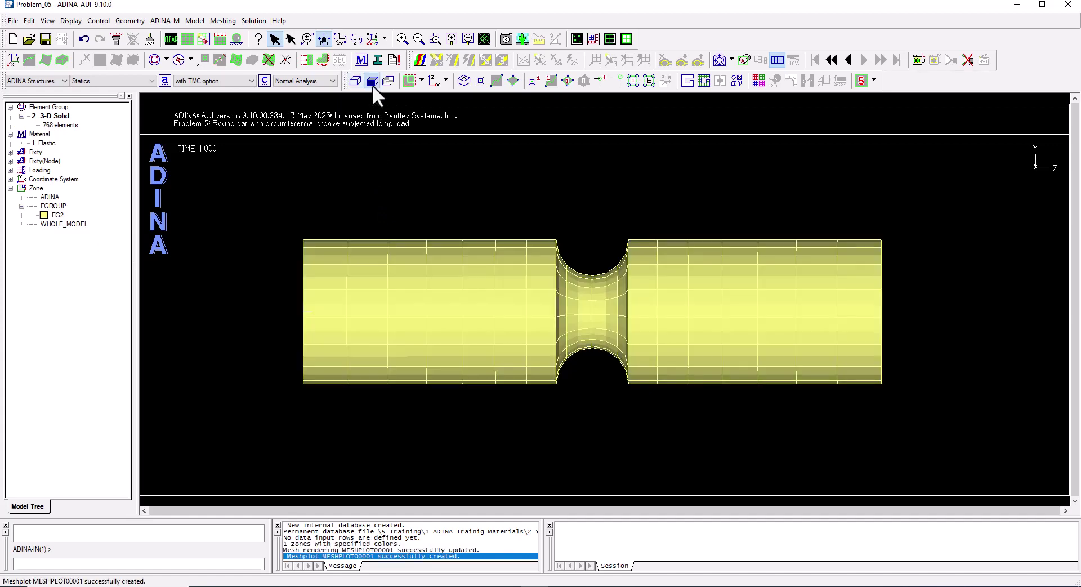
pyautogui.moveTo(720, 297); pyautogui.dragTo(697, 292)
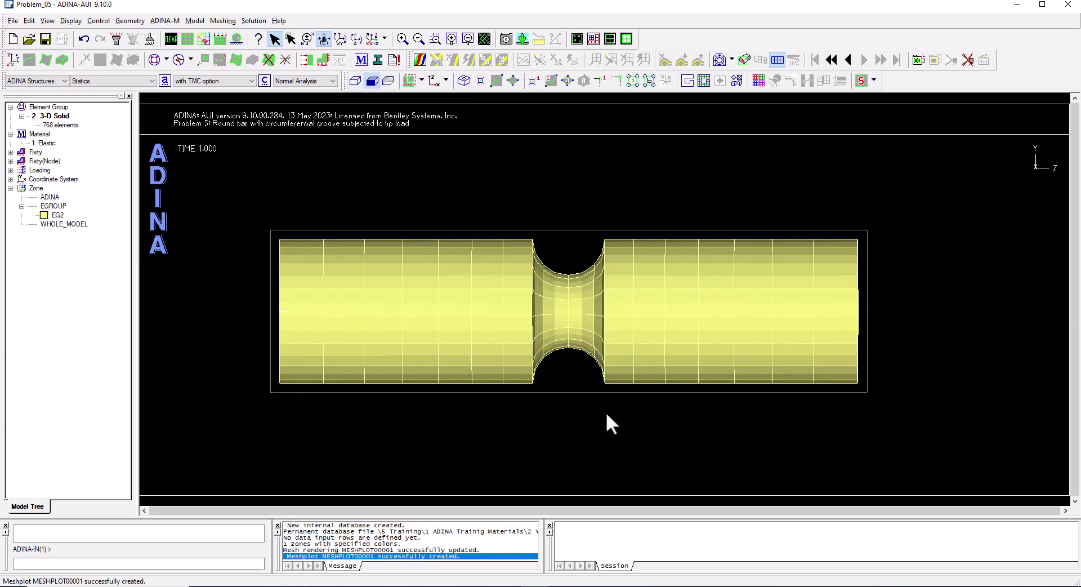
# Delete the EG2 zone from the model and confirm the deletion.
pyautogui.rightClick(58, 216)
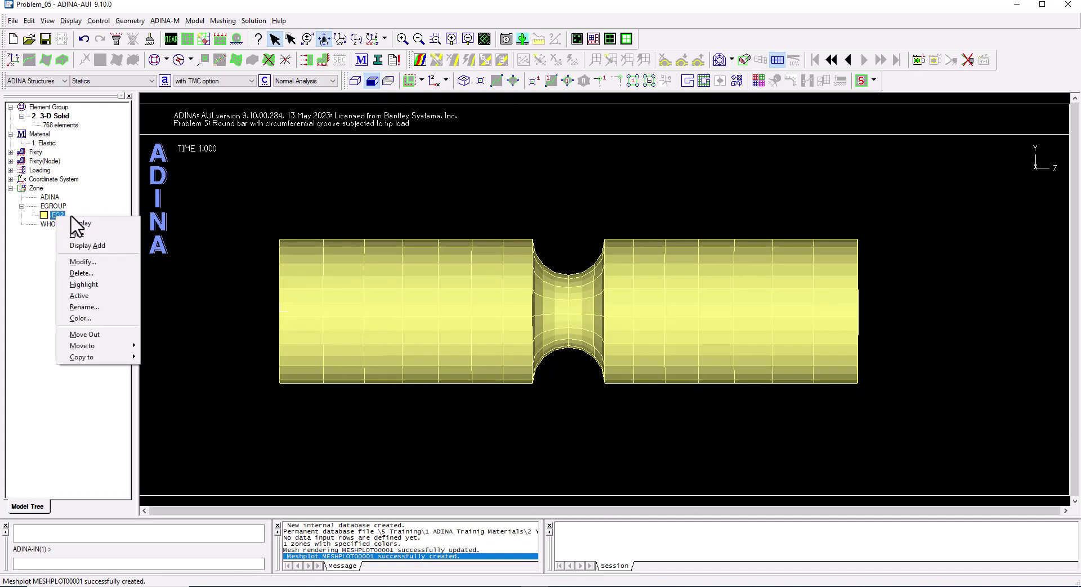
pyautogui.click(89, 273)
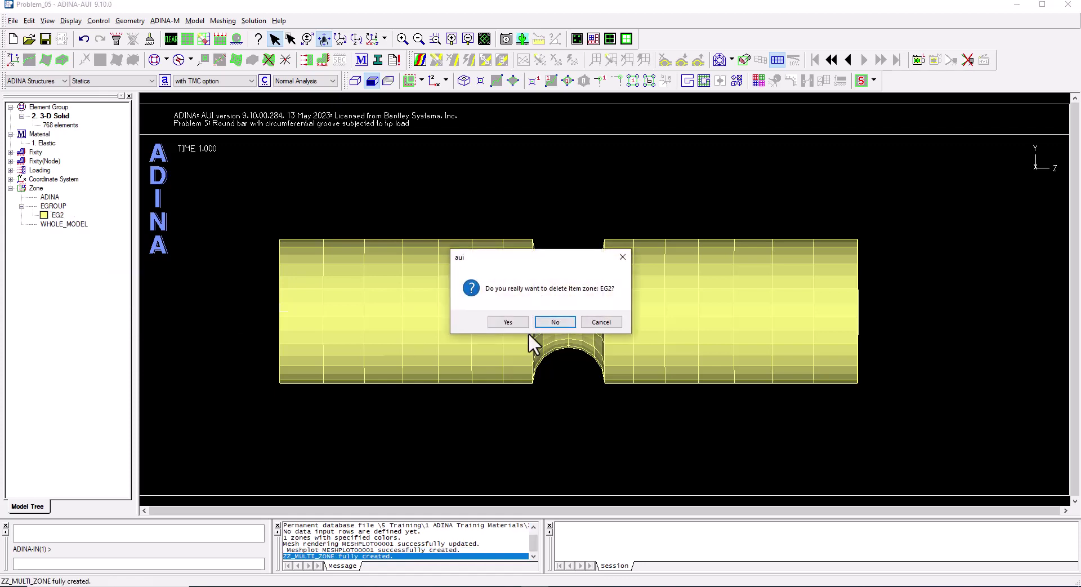
pyautogui.click(507, 321)
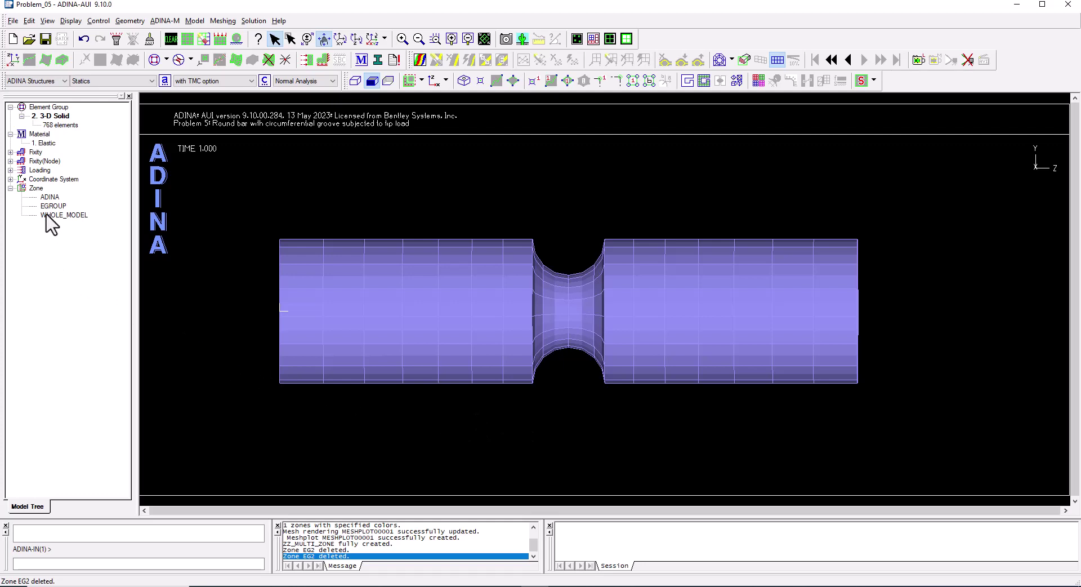
# Add a new zone named LEFT_ELEMENTS and set its picking filter to Element.
pyautogui.rightClick(37, 188)
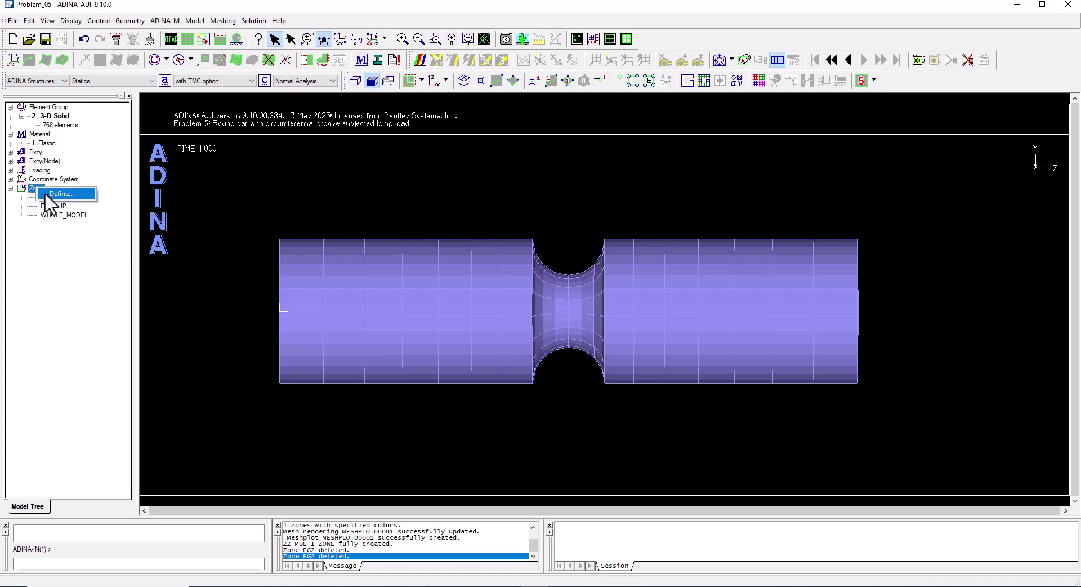
pyautogui.click(40, 193)
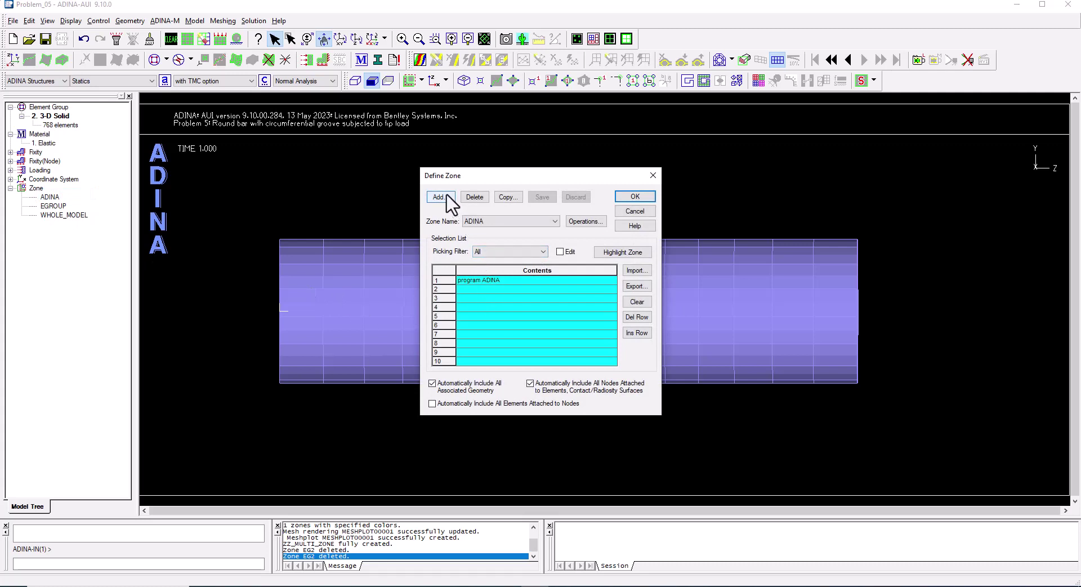
pyautogui.click(429, 199)
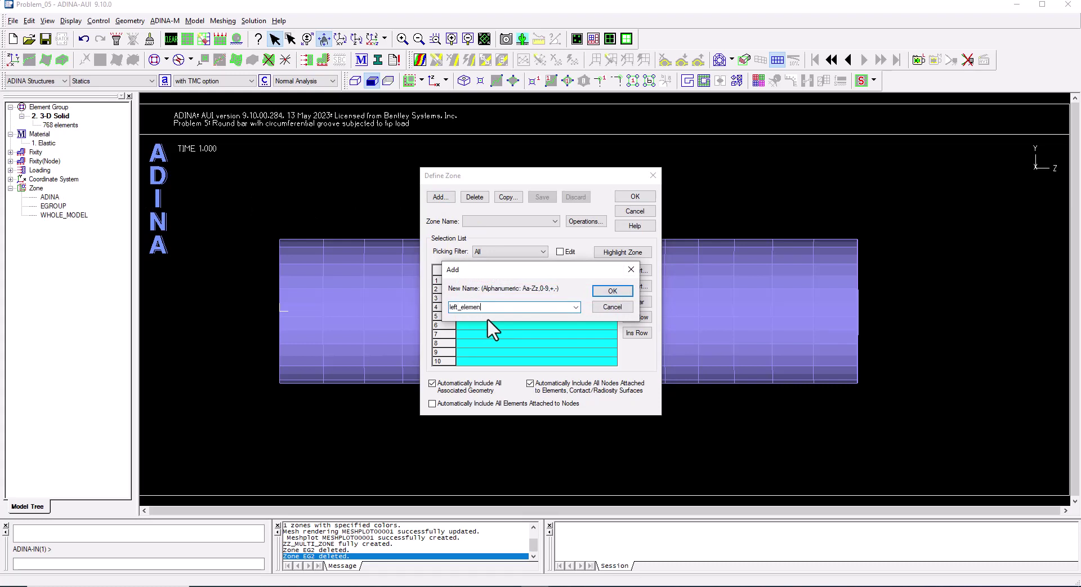
pyautogui.press('Return')
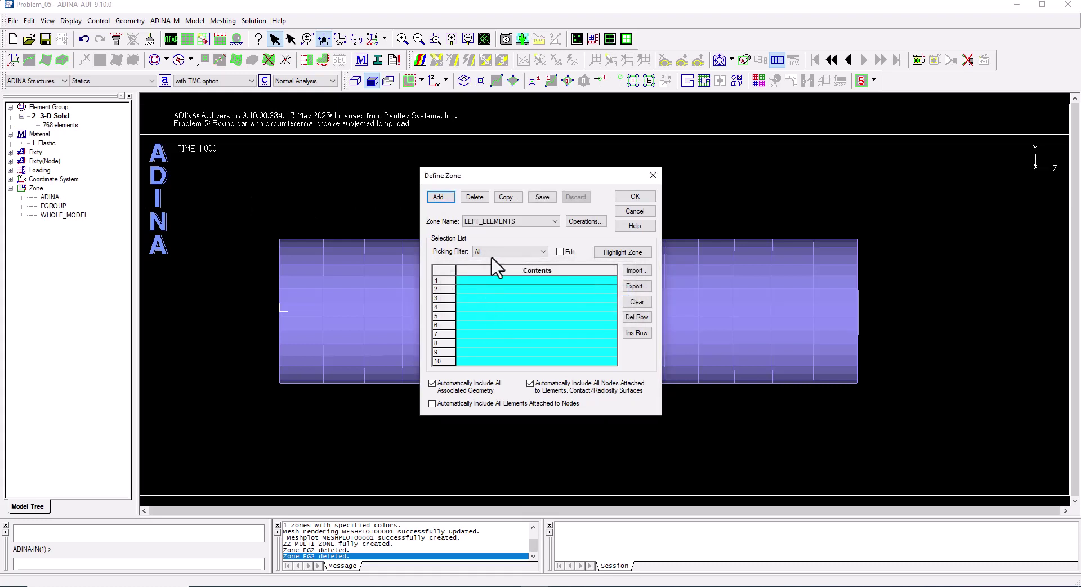
pyautogui.click(499, 252)
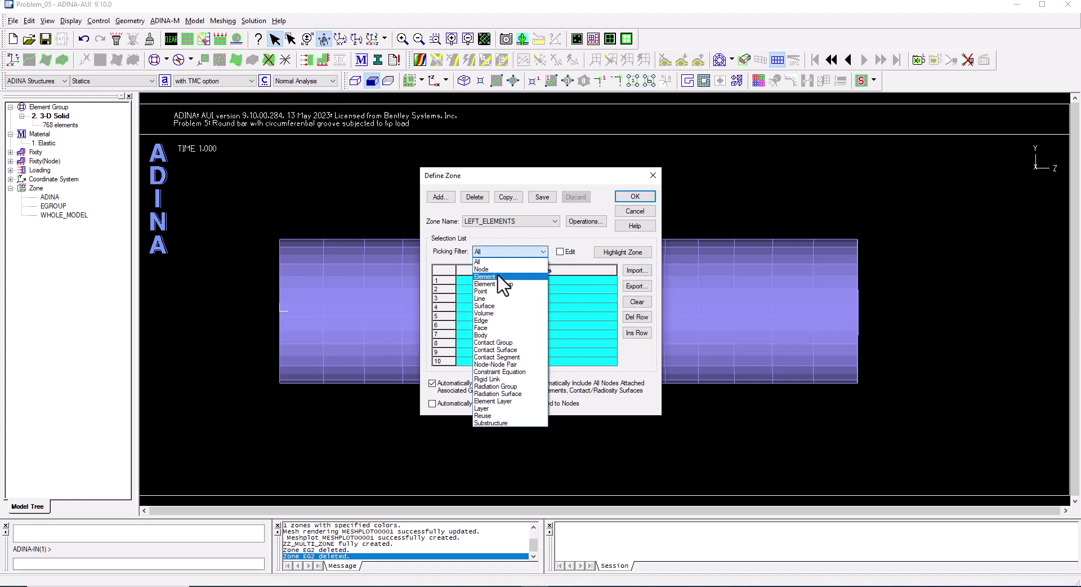
pyautogui.click(499, 277)
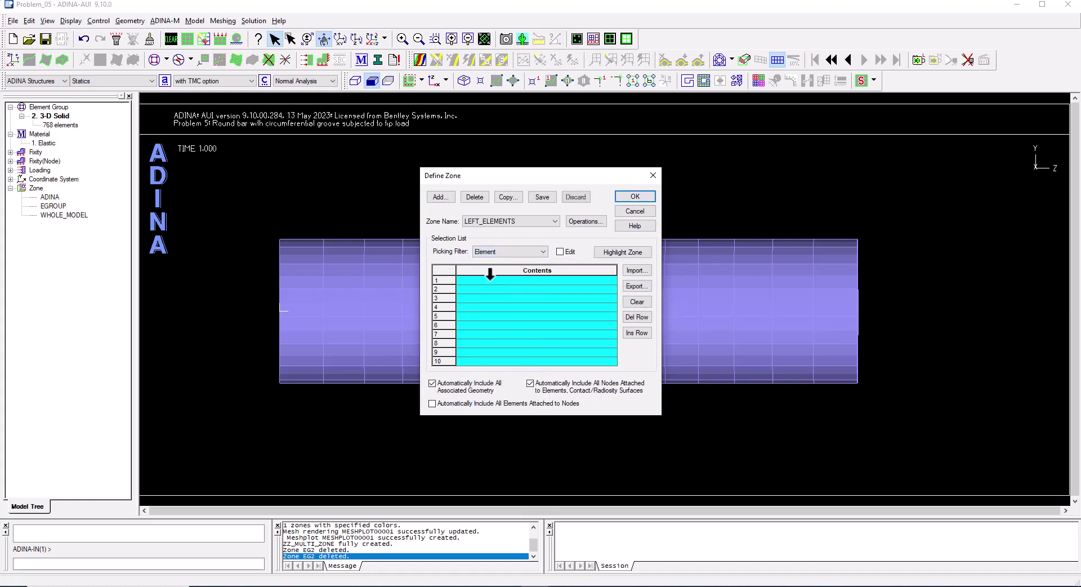
# Fill the LEFT_ELEMENTS zone with the elements of the bar's left half, without automatically including associated geometry, and save the definition.
pyautogui.click(524, 281)
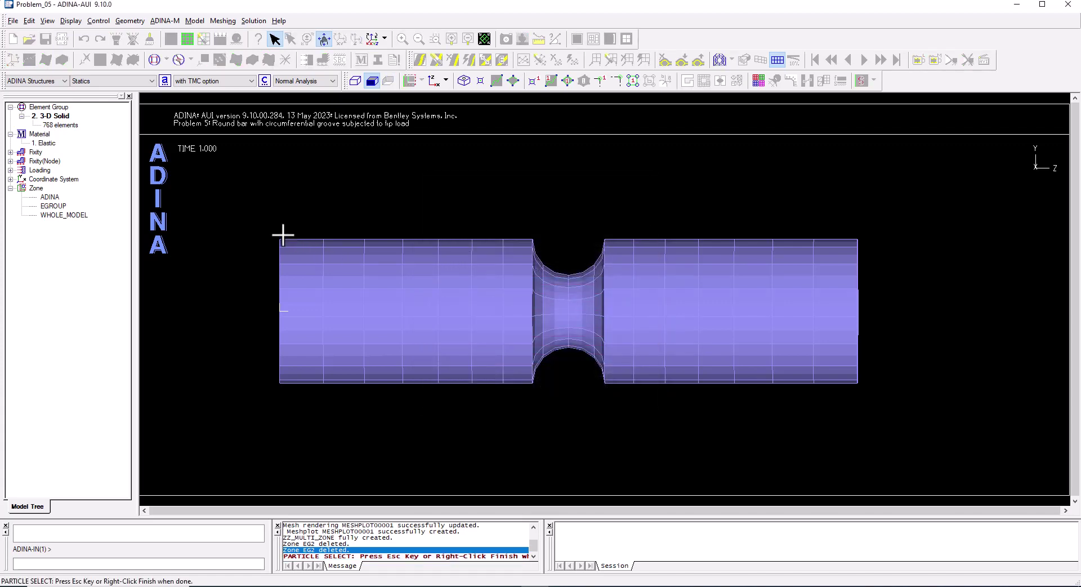
pyautogui.moveTo(267, 224); pyautogui.dragTo(573, 409)
pyautogui.rightClick(487, 431)
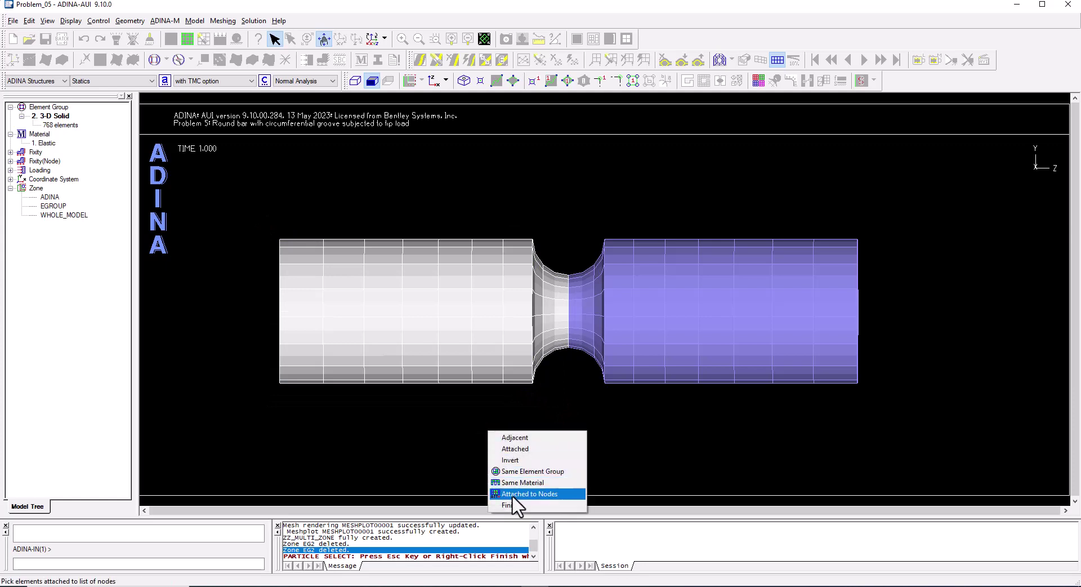
pyautogui.click(512, 495)
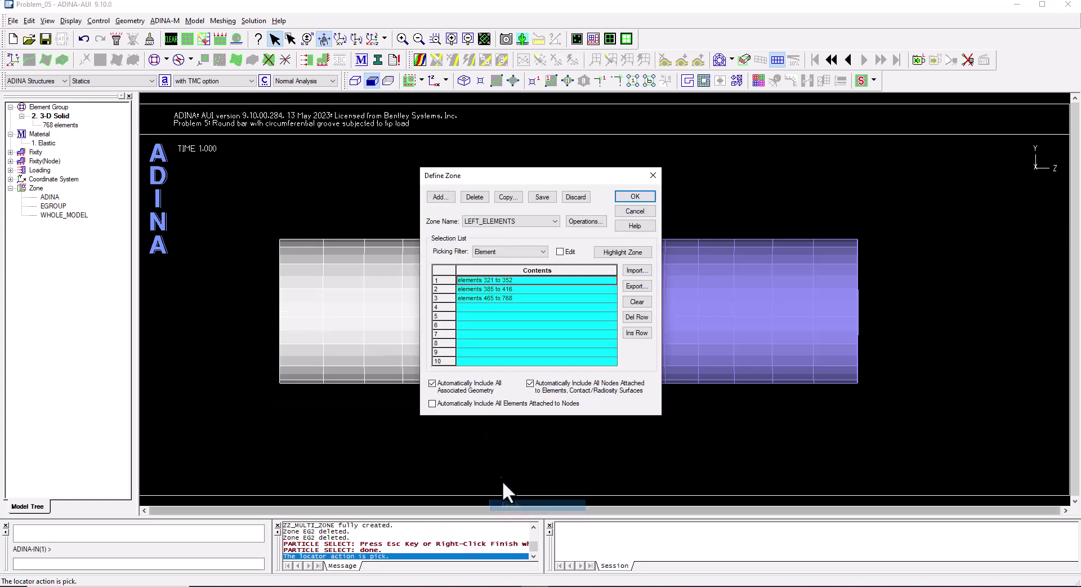
pyautogui.click(432, 383)
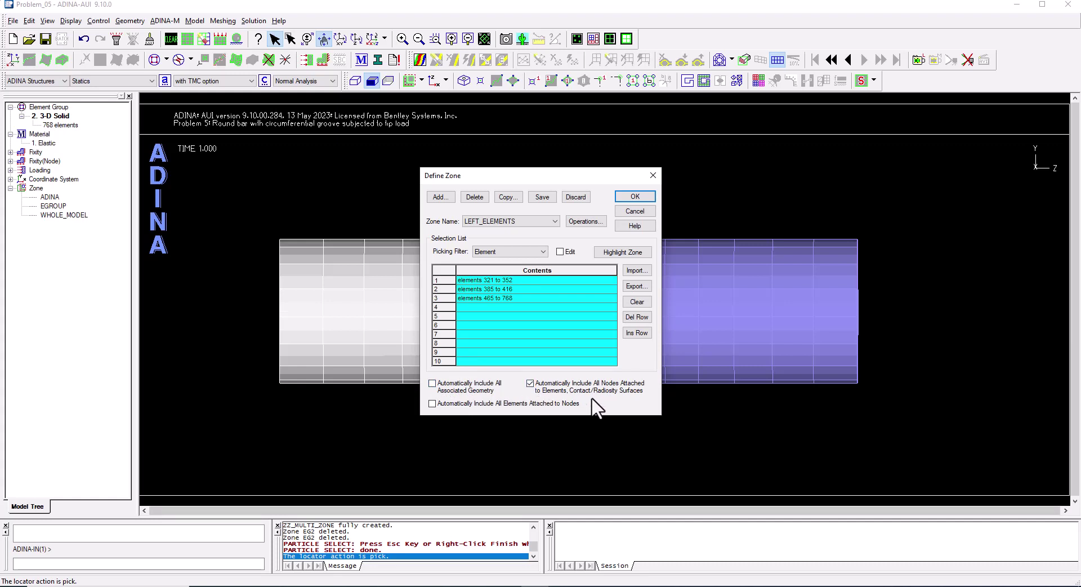
pyautogui.click(635, 196)
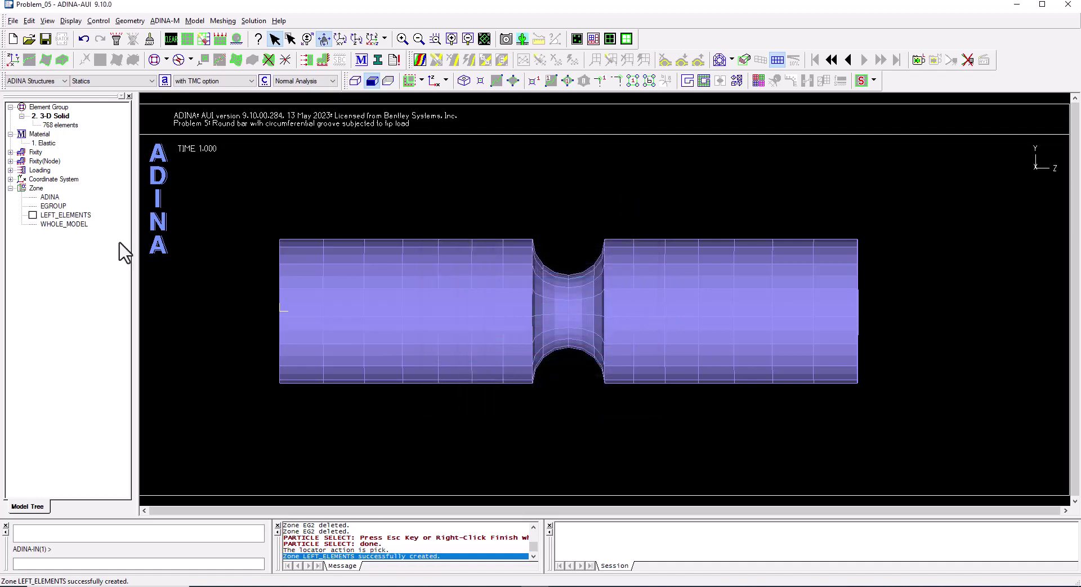
# Add another zone named RIGHT_ELEMENTS and set its picking filter to Element.
pyautogui.click(67, 216)
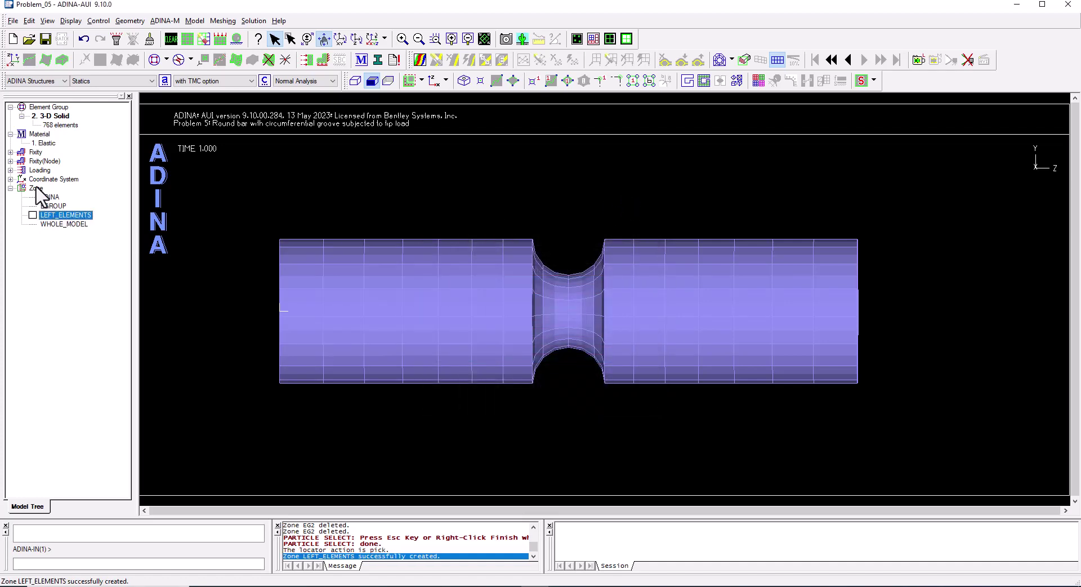
pyautogui.rightClick(38, 192)
pyautogui.click(56, 195)
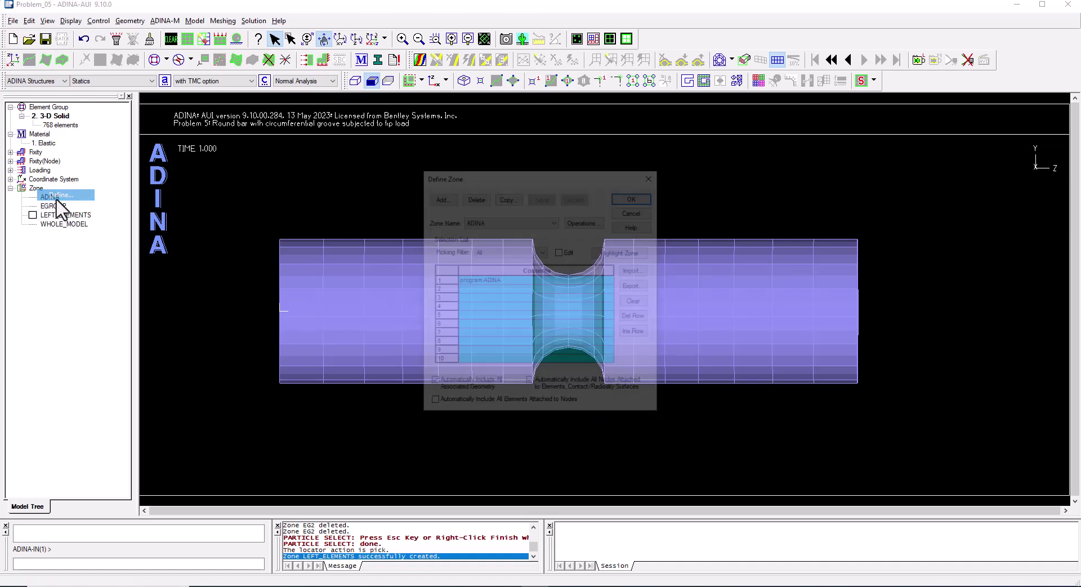
pyautogui.click(440, 197)
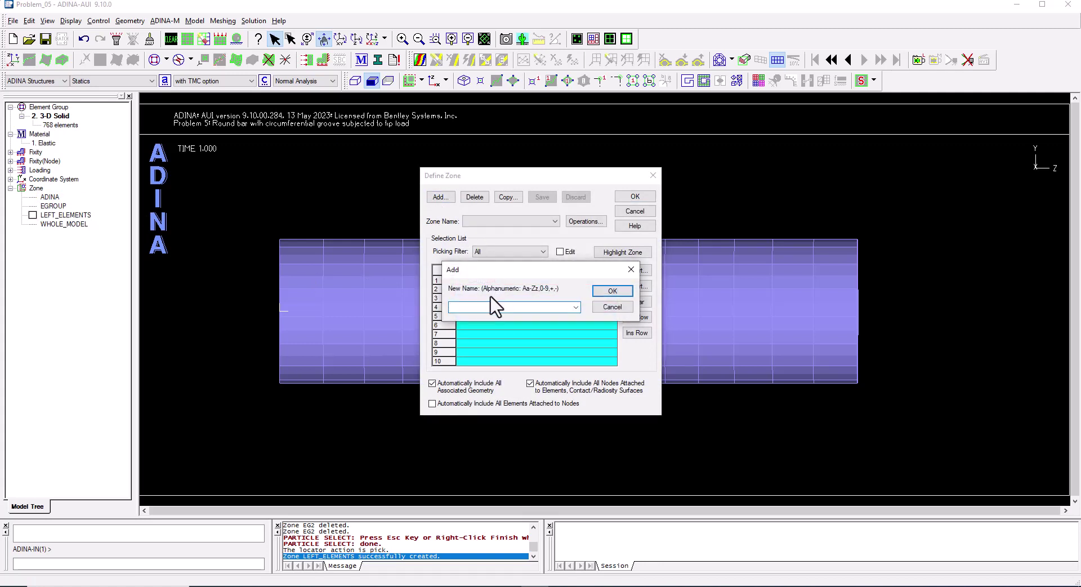
pyautogui.write('right_elements')
pyautogui.press('Return')
pyautogui.click(495, 251)
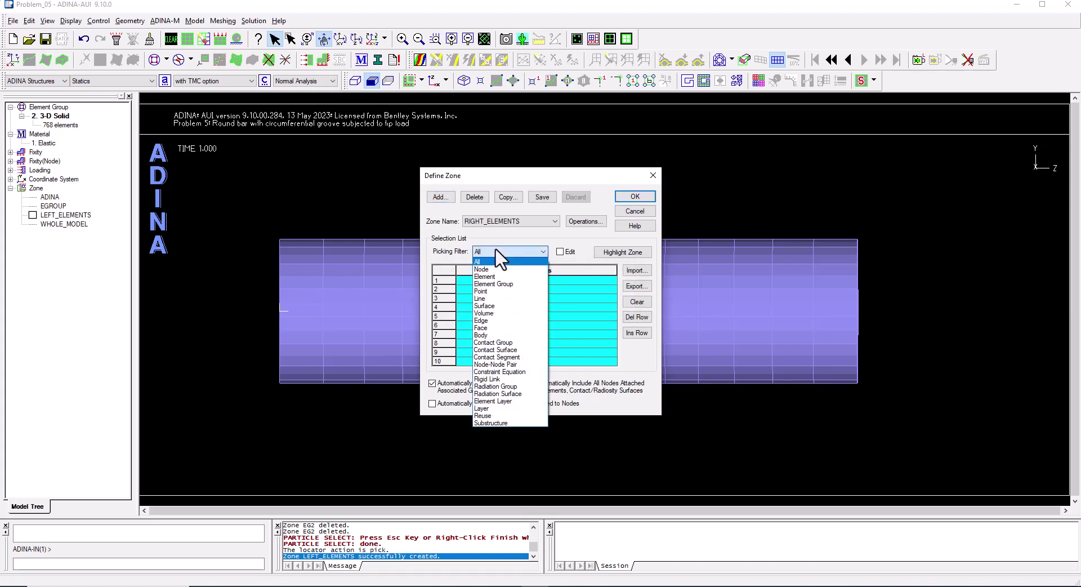
pyautogui.click(502, 276)
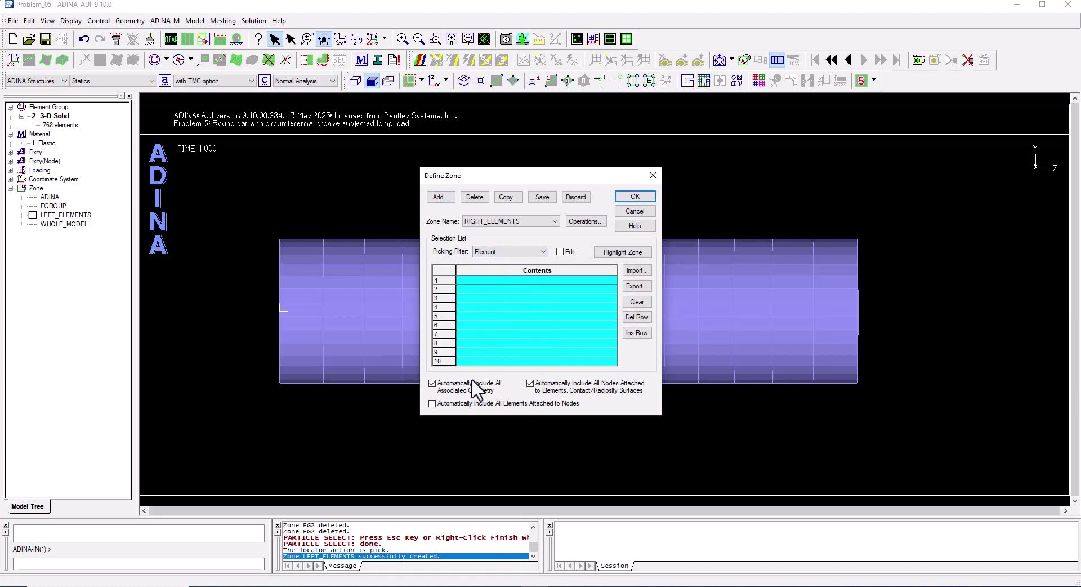
# Fill the RIGHT_ELEMENTS zone with the elements of the bar's right half, excluding associated geometry, and save the definition.
pyautogui.click(432, 384)
pyautogui.click(490, 281)
pyautogui.moveTo(881, 220); pyautogui.dragTo(564, 407)
pyautogui.rightClick(563, 410)
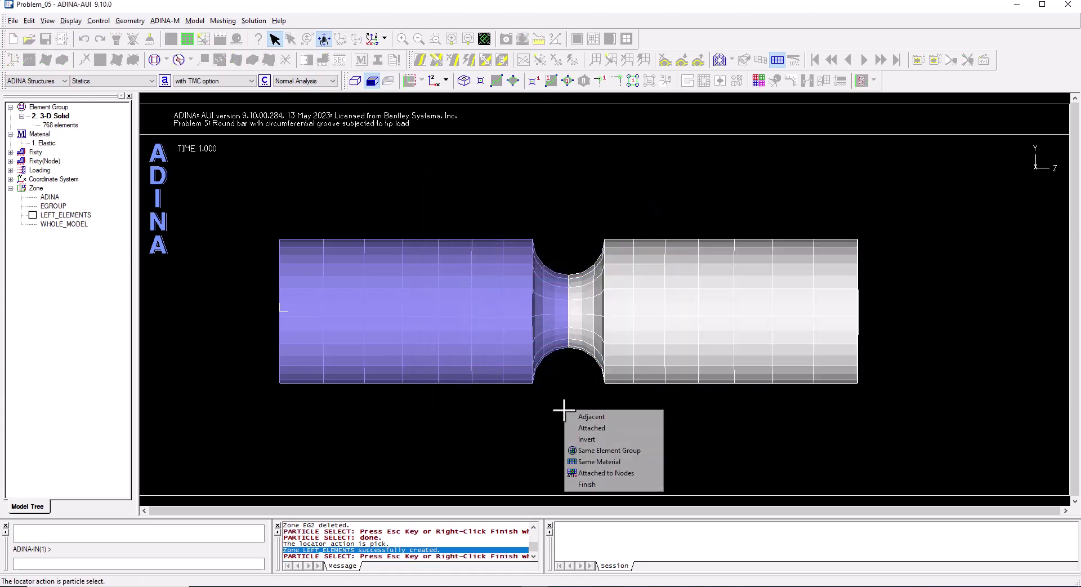
pyautogui.click(584, 483)
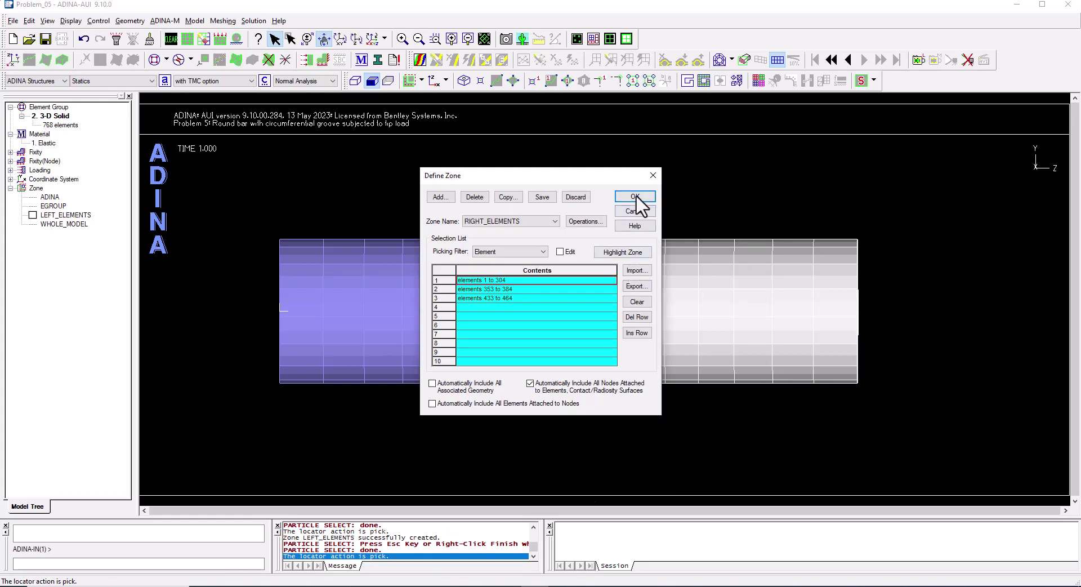
pyautogui.click(634, 196)
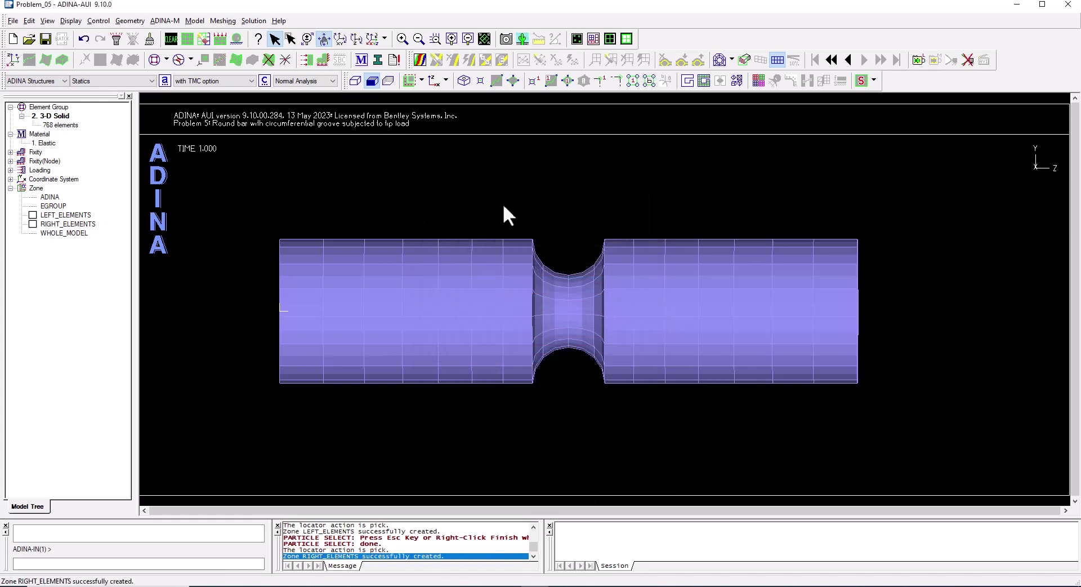
# Color the LEFT_ELEMENTS zone green and the RIGHT_ELEMENTS zone pink.
pyautogui.click(33, 215)
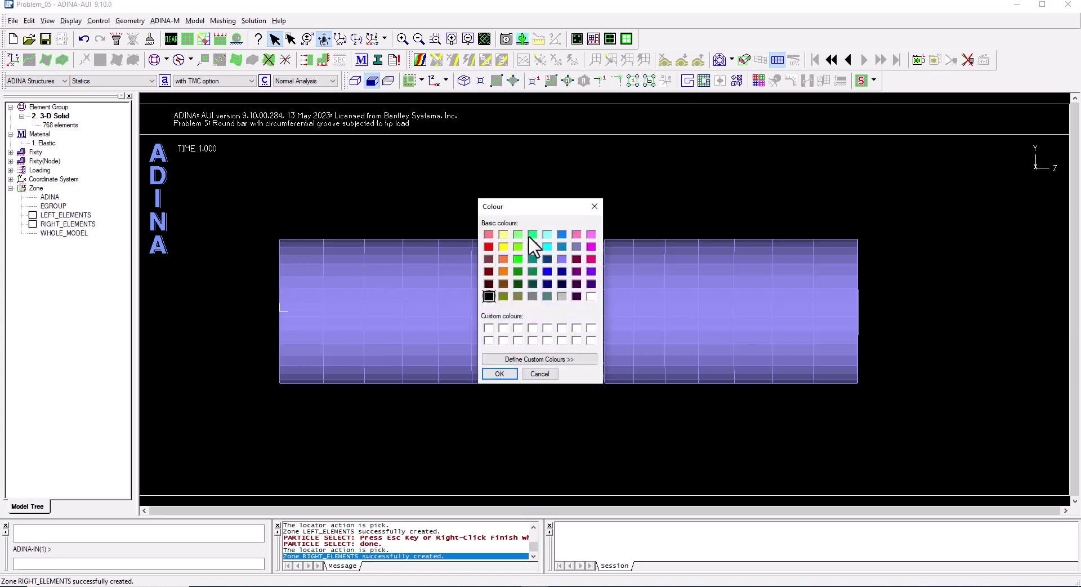
pyautogui.click(531, 235)
pyautogui.click(499, 374)
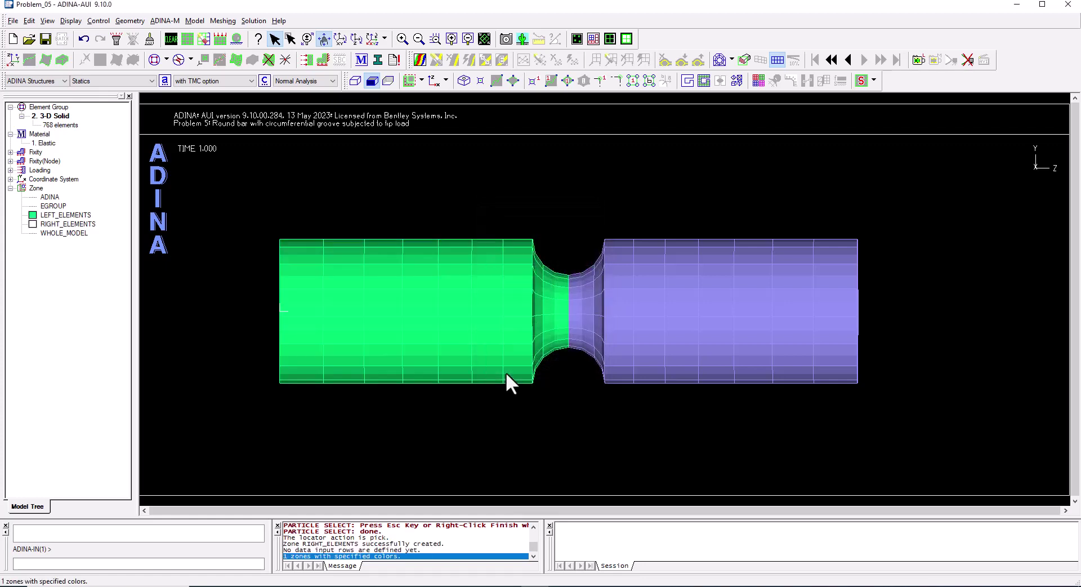
pyautogui.click(32, 224)
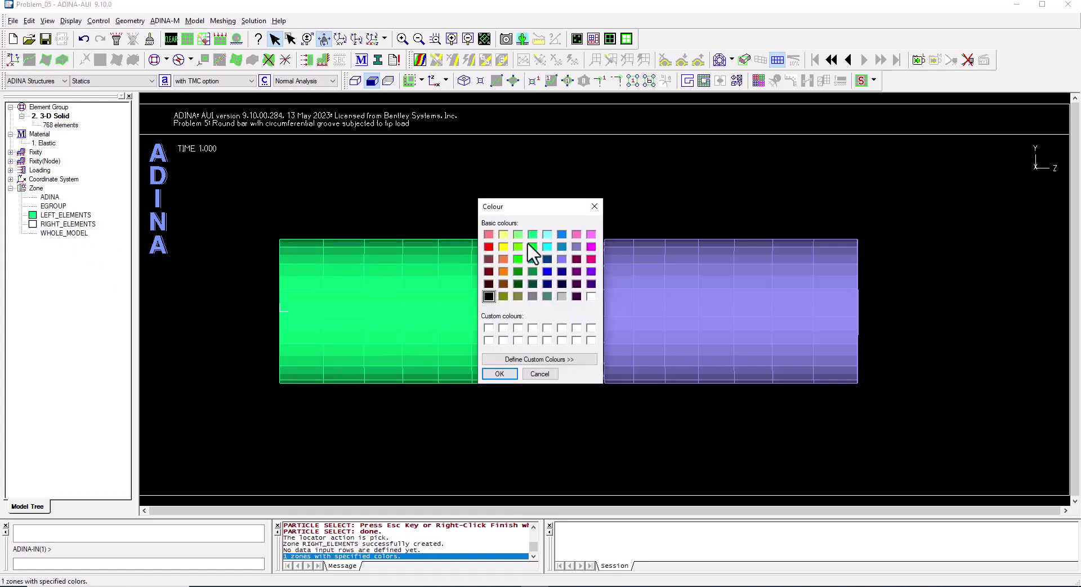
pyautogui.click(576, 234)
pyautogui.click(511, 374)
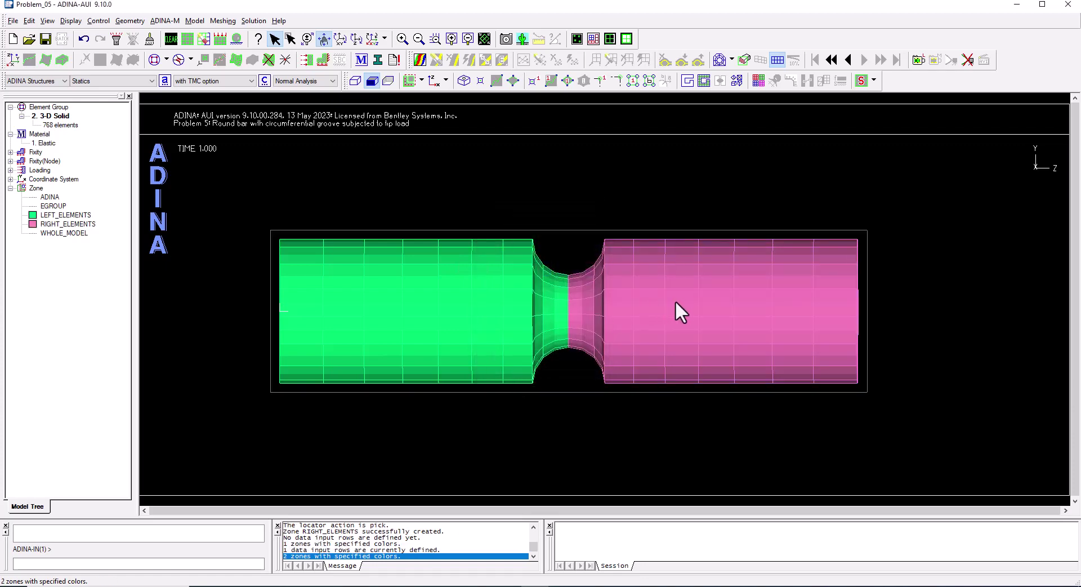
# Display the LEFT_ELEMENTS zone alone, followed by the RIGHT_ELEMENTS zone alone.
pyautogui.moveTo(687, 298); pyautogui.dragTo(709, 315)
pyautogui.click(65, 215)
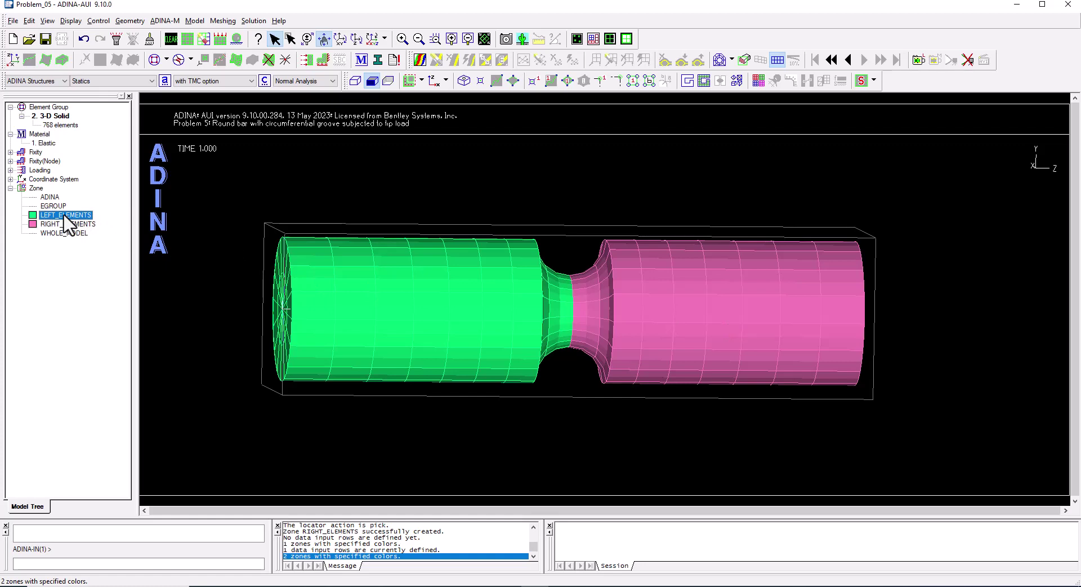
pyautogui.rightClick(64, 215)
pyautogui.click(78, 219)
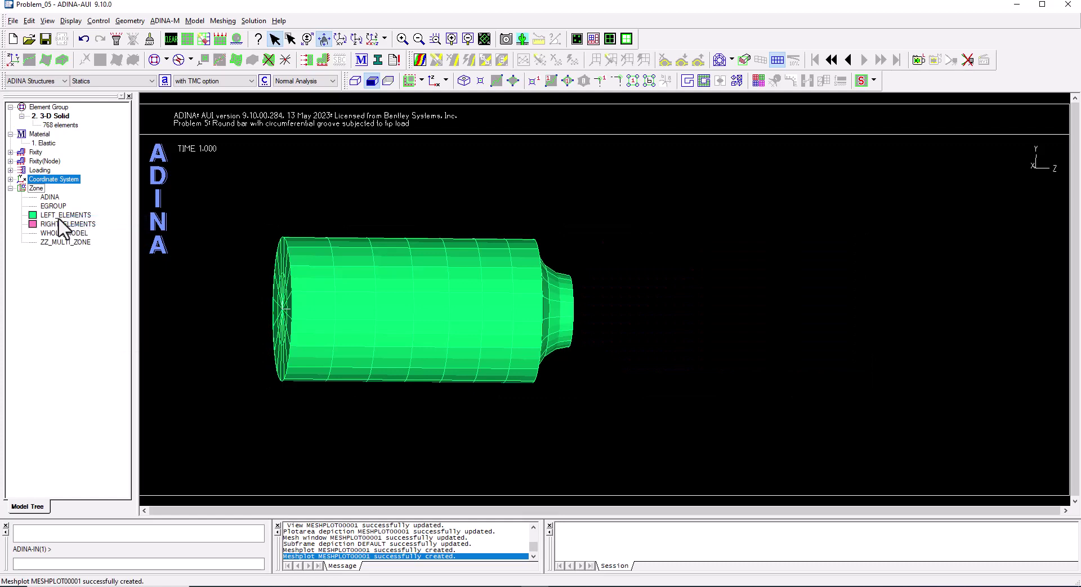
pyautogui.rightClick(62, 224)
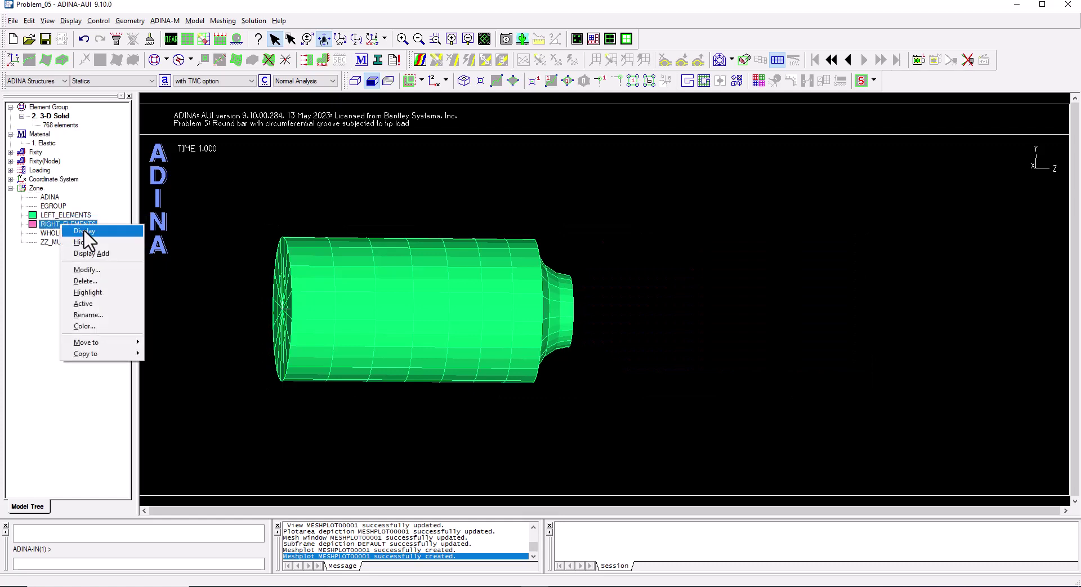
pyautogui.click(84, 229)
# Add the LEFT_ELEMENTS zone to the display alongside the RIGHT_ELEMENTS zone.
pyautogui.click(58, 216)
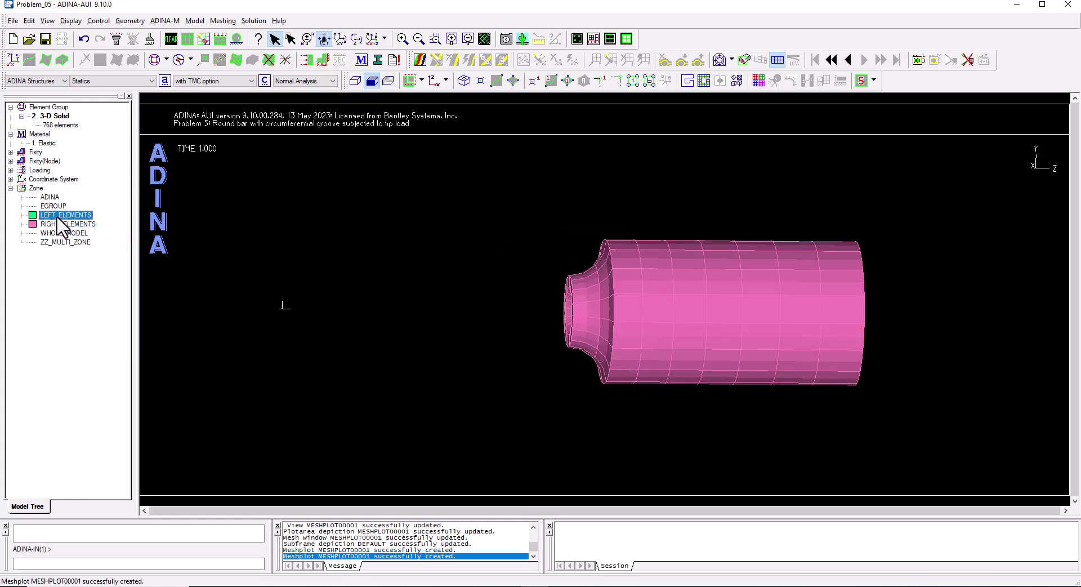
pyautogui.rightClick(58, 217)
pyautogui.click(84, 239)
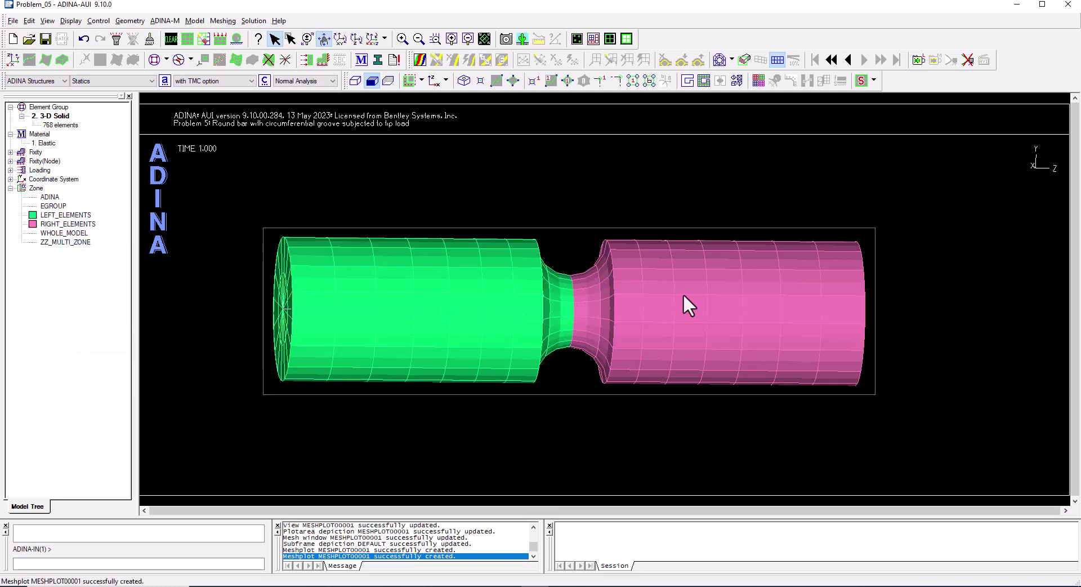
# Rotate the bar to an oblique 3D orientation and place it, reduced in size, in the upper-left part of the graphics area.
pyautogui.moveTo(683, 293); pyautogui.dragTo(780, 369)
pyautogui.moveTo(271, 345); pyautogui.dragTo(315, 360)
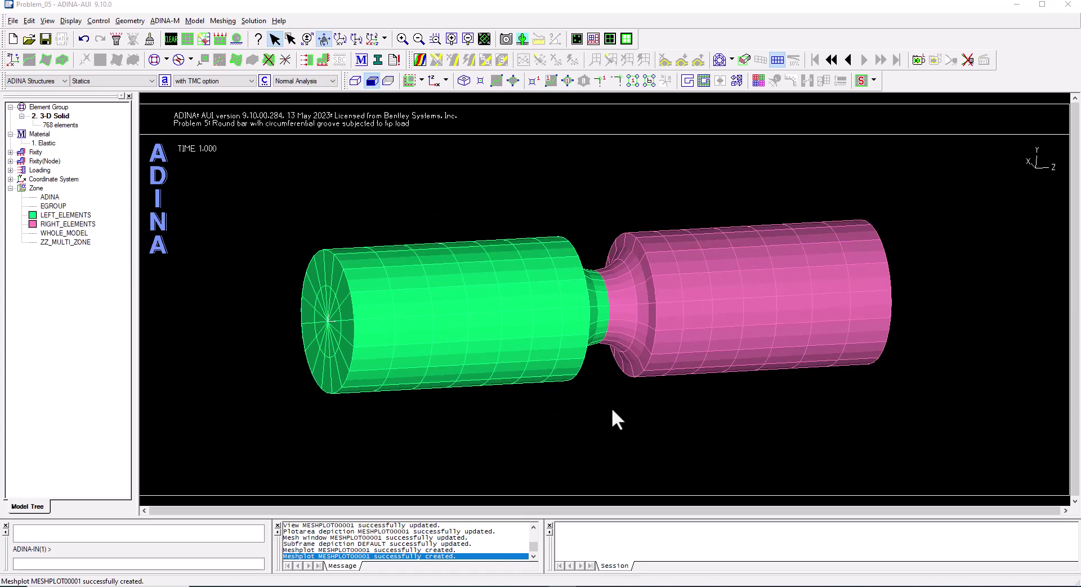
pyautogui.moveTo(539, 298); pyautogui.dragTo(734, 293)
pyautogui.scroll(-5, 734, 293)
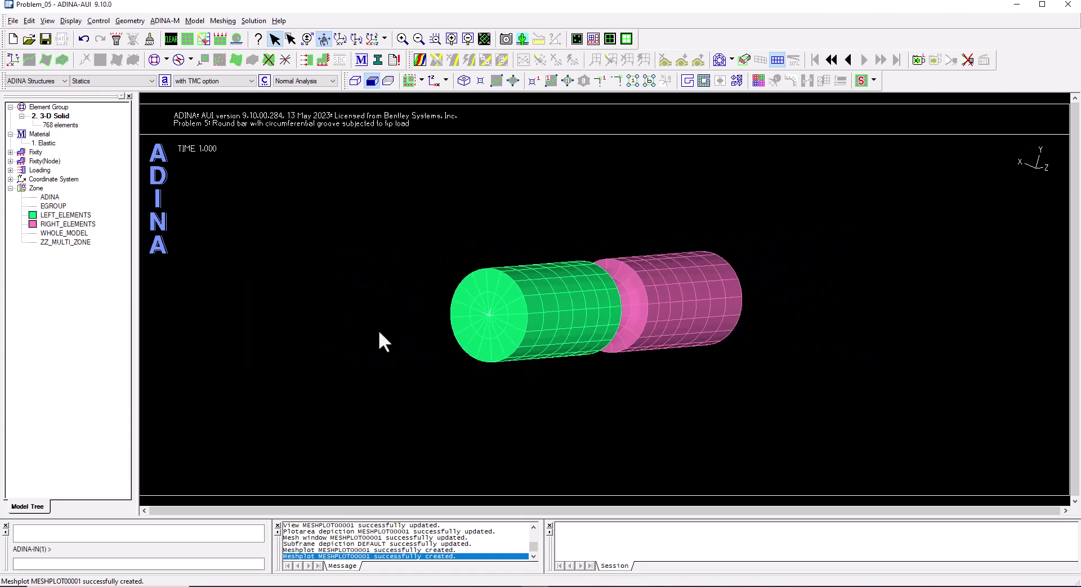
pyautogui.moveTo(641, 305); pyautogui.dragTo(353, 384)
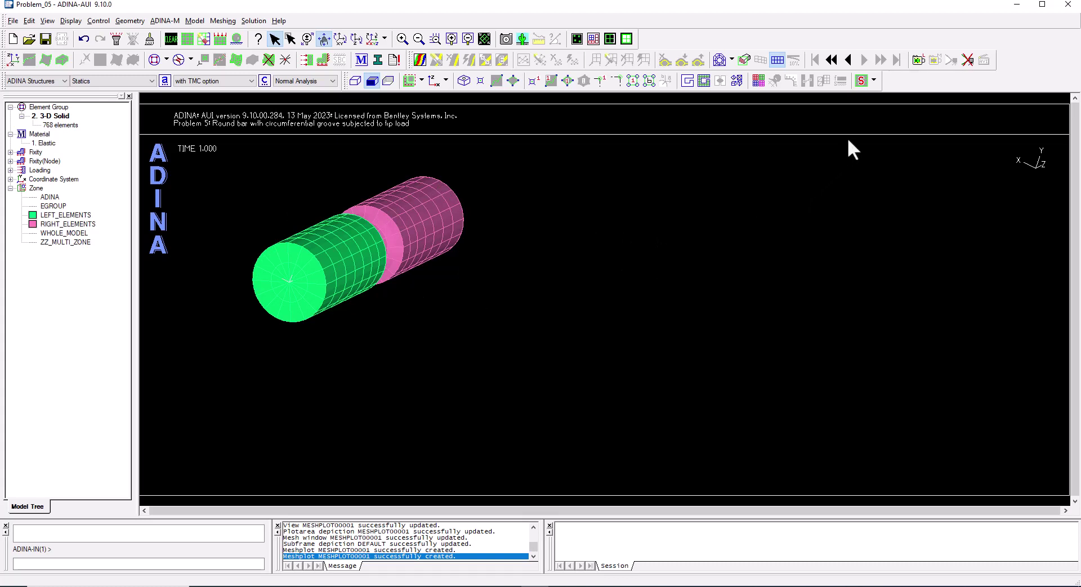
# Save the current mesh plot style as default, and create a second mesh plot placed to the right of the first.
pyautogui.click(860, 81)
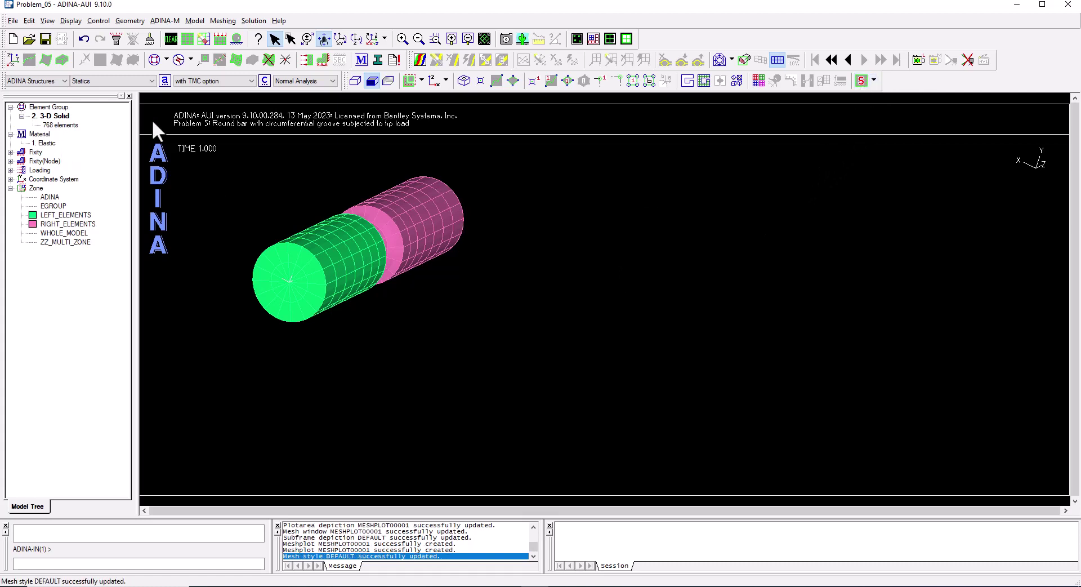
pyautogui.click(188, 40)
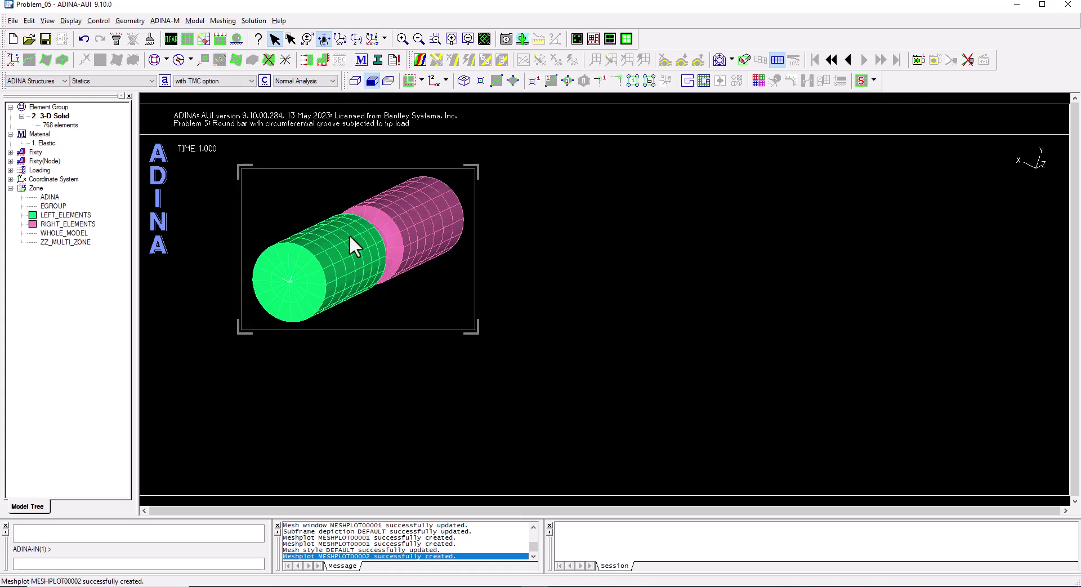
pyautogui.moveTo(349, 234); pyautogui.dragTo(721, 234)
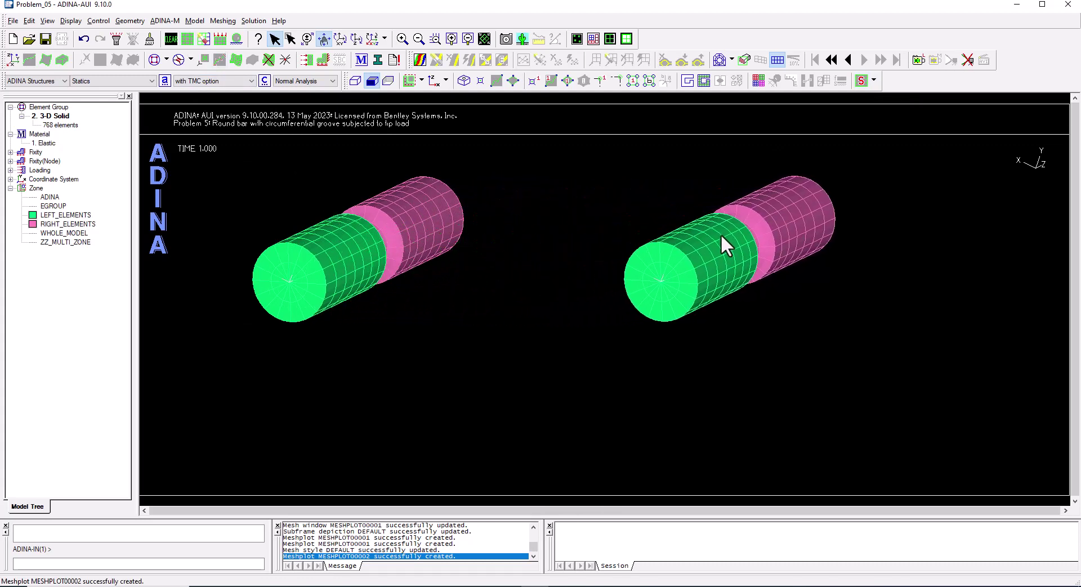
pyautogui.click(721, 237)
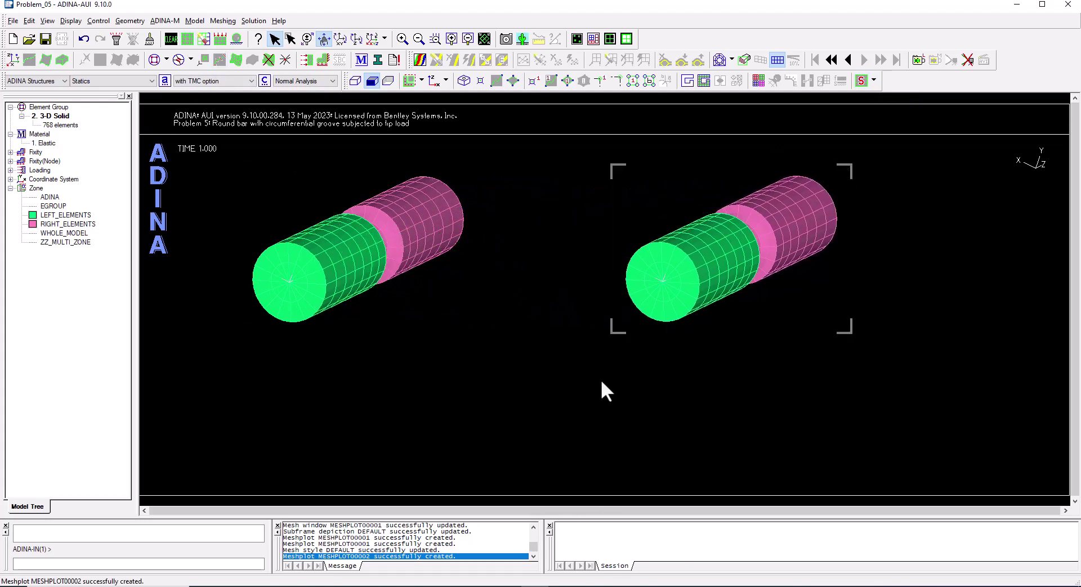
# Create a third mesh plot, place it below and between the other two, and reposition and rotate the plots independently.
pyautogui.click(188, 39)
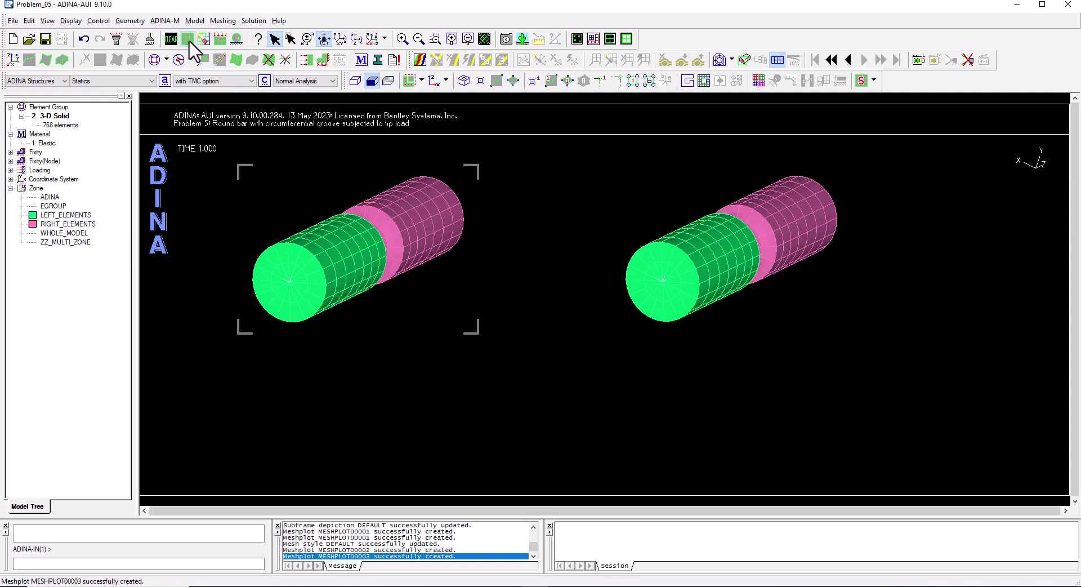
pyautogui.moveTo(336, 212); pyautogui.dragTo(467, 353)
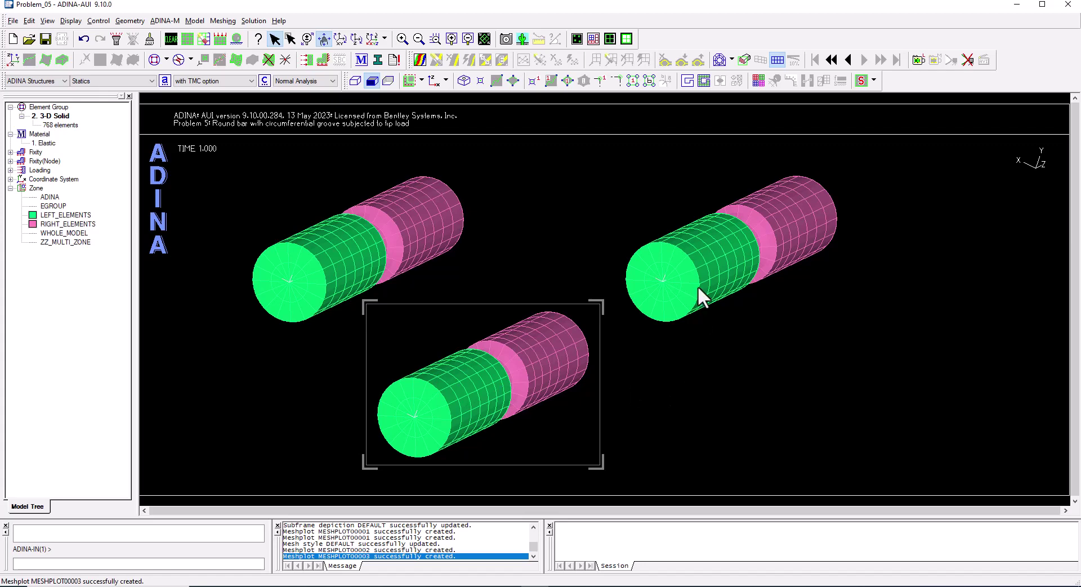
pyautogui.moveTo(698, 286); pyautogui.dragTo(759, 287)
pyautogui.moveTo(540, 349); pyautogui.dragTo(592, 350)
pyautogui.moveTo(353, 255)
pyautogui.mouseDown()
pyautogui.moveTo(306, 268)
pyautogui.moveTo(343, 266)
pyautogui.mouseUp()
pyautogui.click(492, 385)
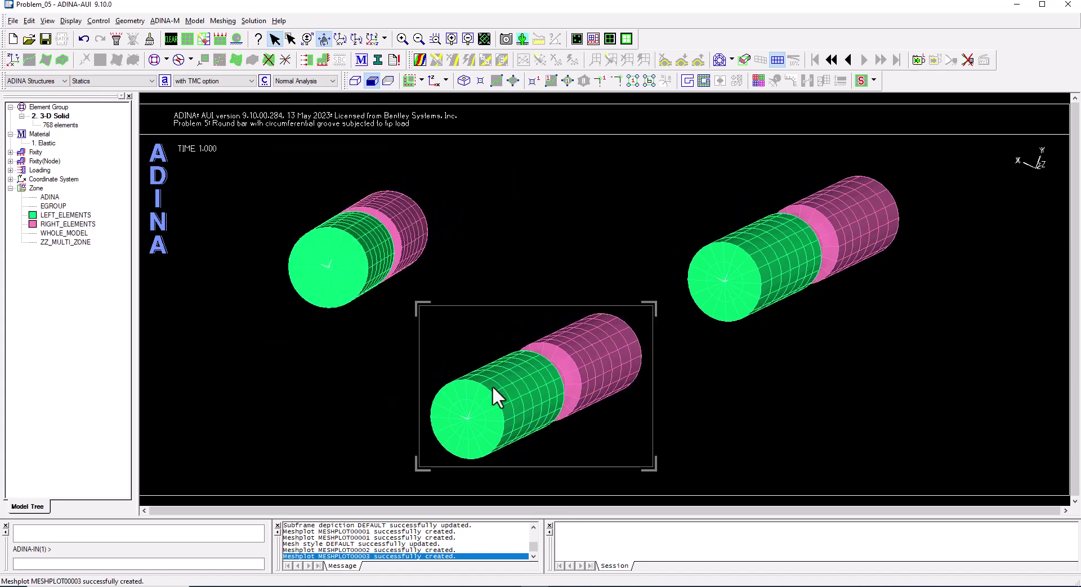
pyautogui.moveTo(492, 385); pyautogui.dragTo(652, 387)
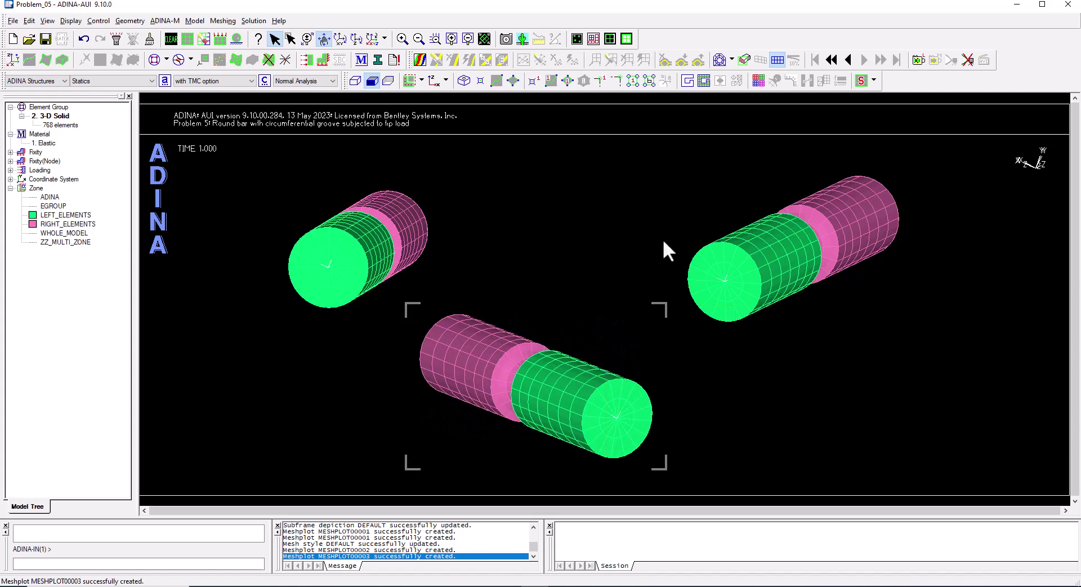
# Display the applied load on the lower mesh plot and rotate that plot to expose the force arrow at the pink end.
pyautogui.click(555, 393)
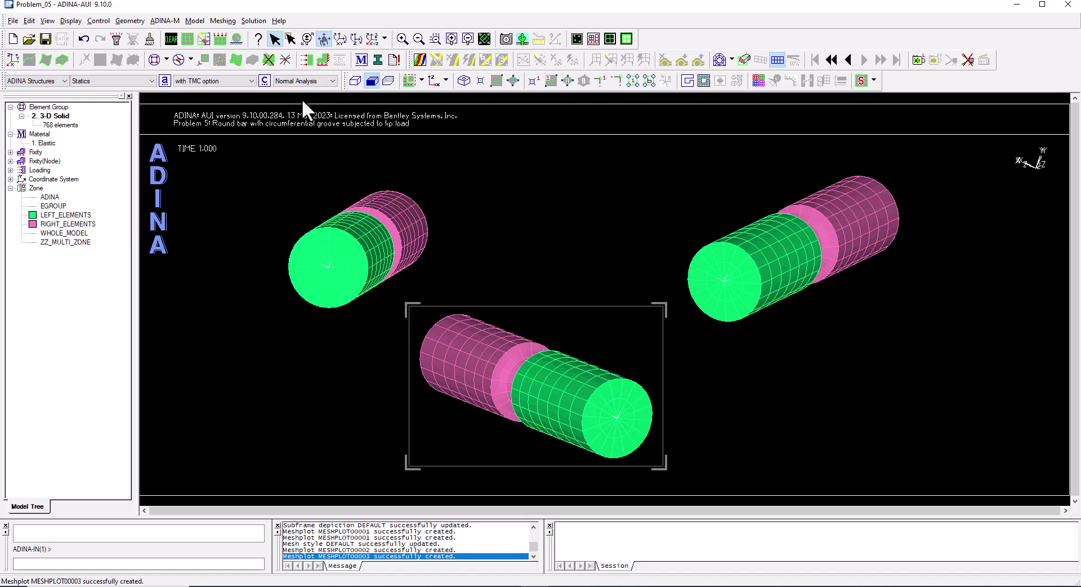
pyautogui.click(221, 43)
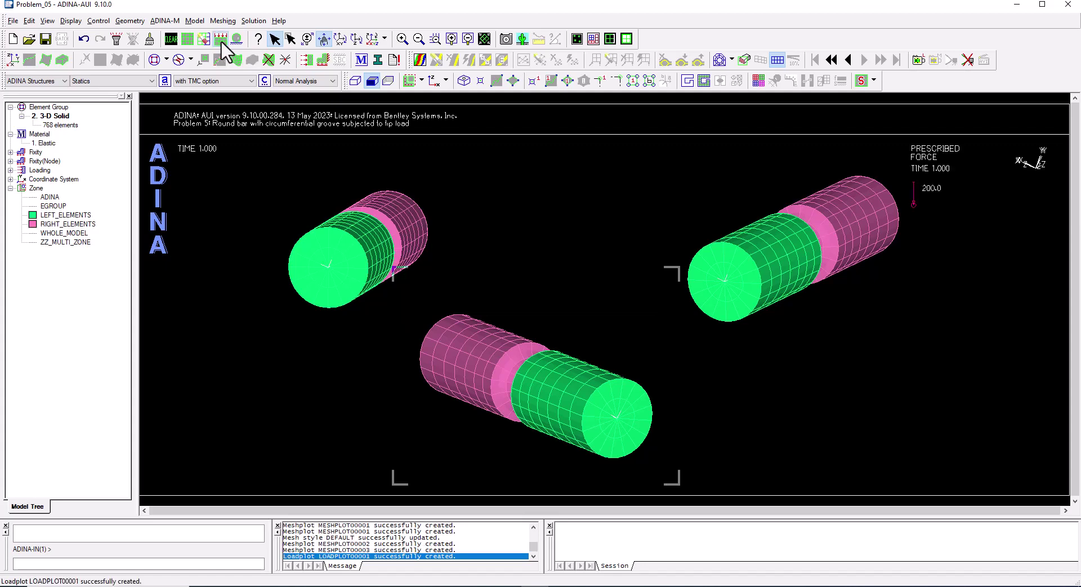
pyautogui.moveTo(589, 407); pyautogui.dragTo(649, 336)
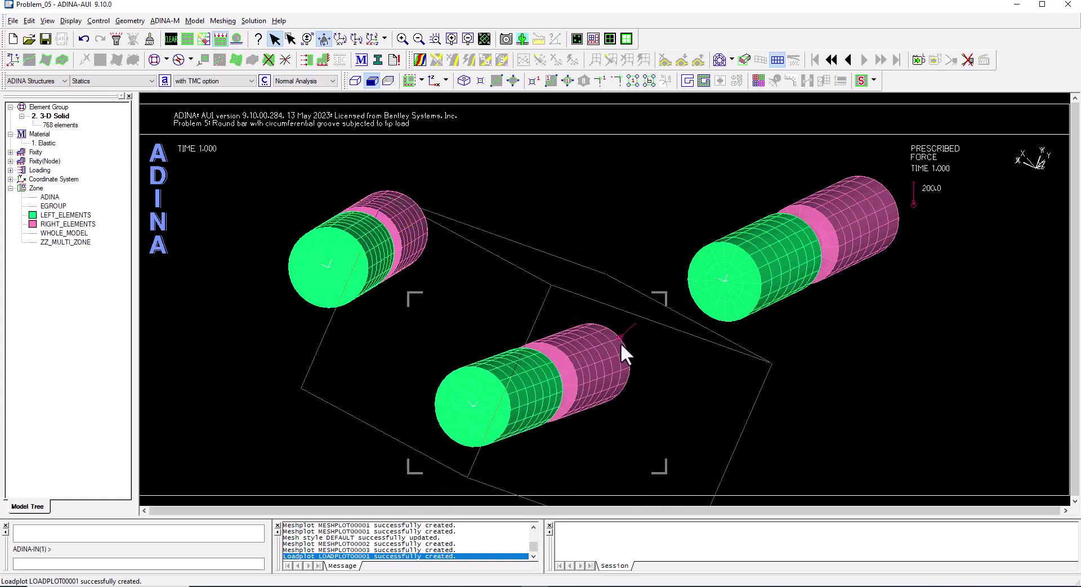
# Render the upper-right mesh plot as wireframe and the upper-left one as transparent, adjusting the position and orientation of each.
pyautogui.click(796, 248)
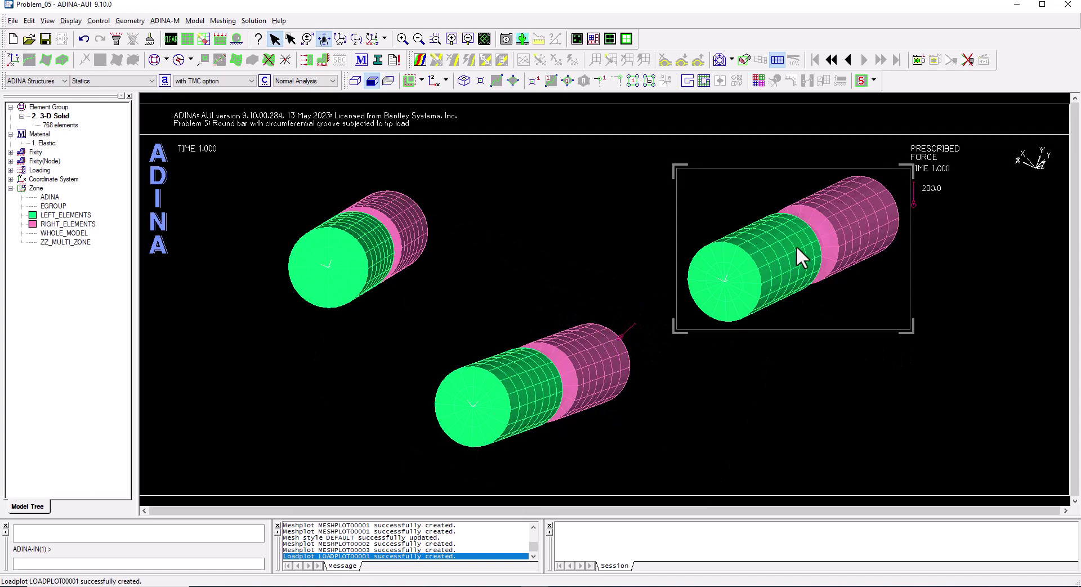
pyautogui.click(356, 80)
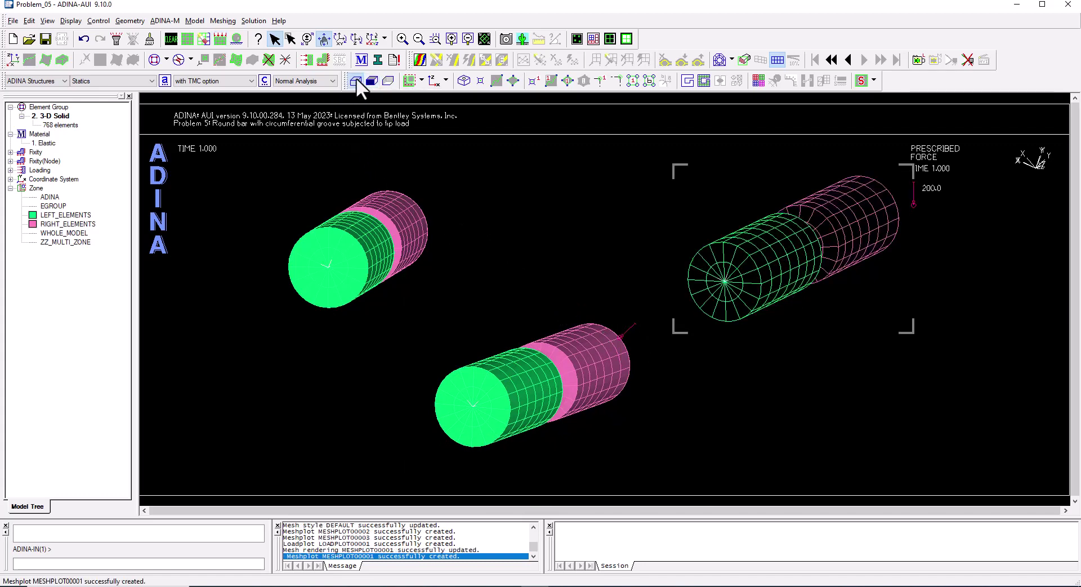
pyautogui.moveTo(852, 251); pyautogui.dragTo(824, 252)
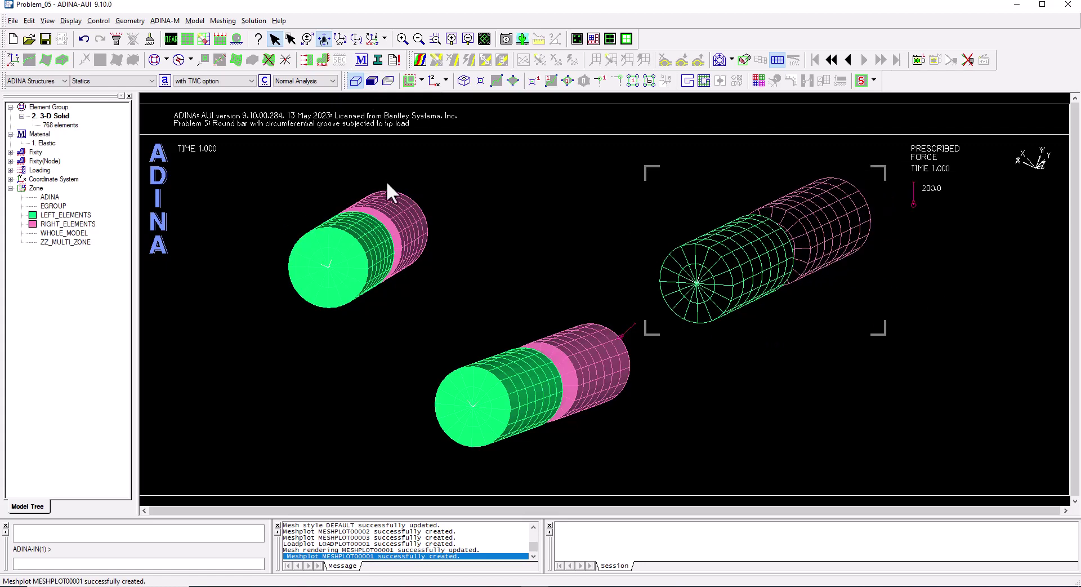
pyautogui.click(356, 234)
pyautogui.click(388, 80)
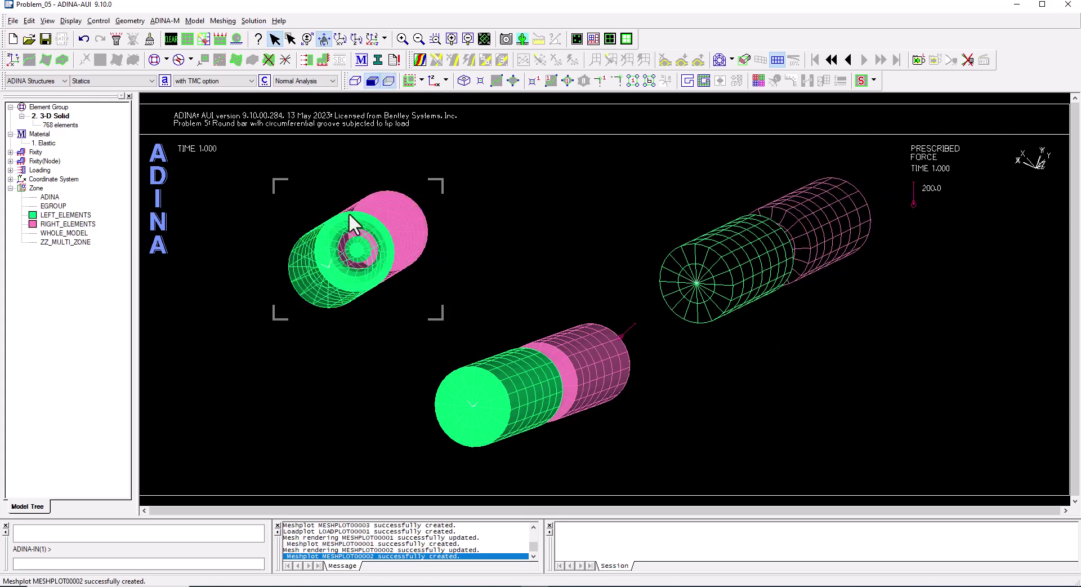
pyautogui.moveTo(394, 232); pyautogui.dragTo(325, 250)
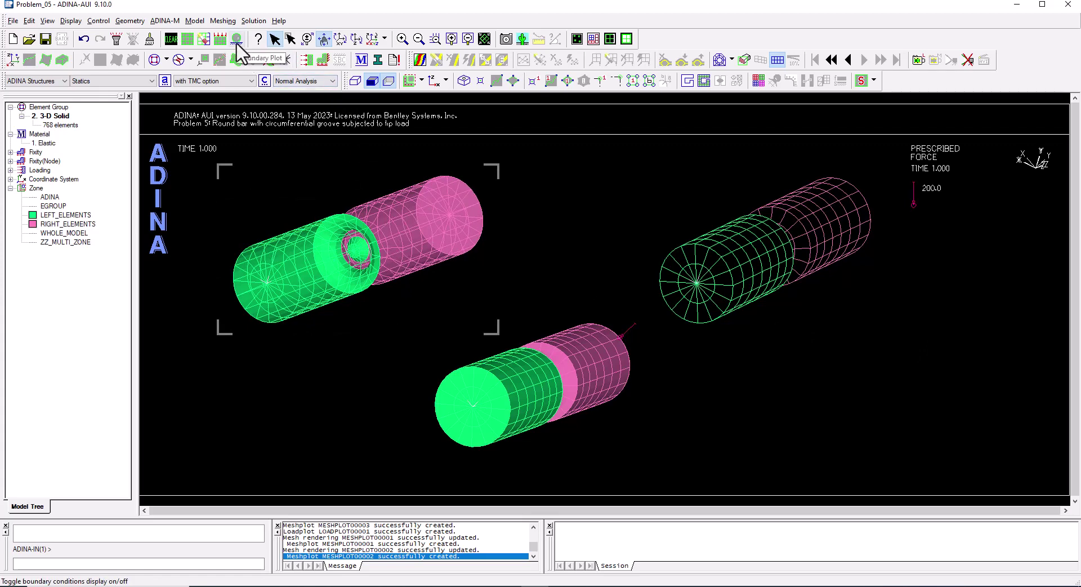
# Display the boundary conditions on the lower mesh plot and rotate it to expose the fixed green end.
pyautogui.click(551, 380)
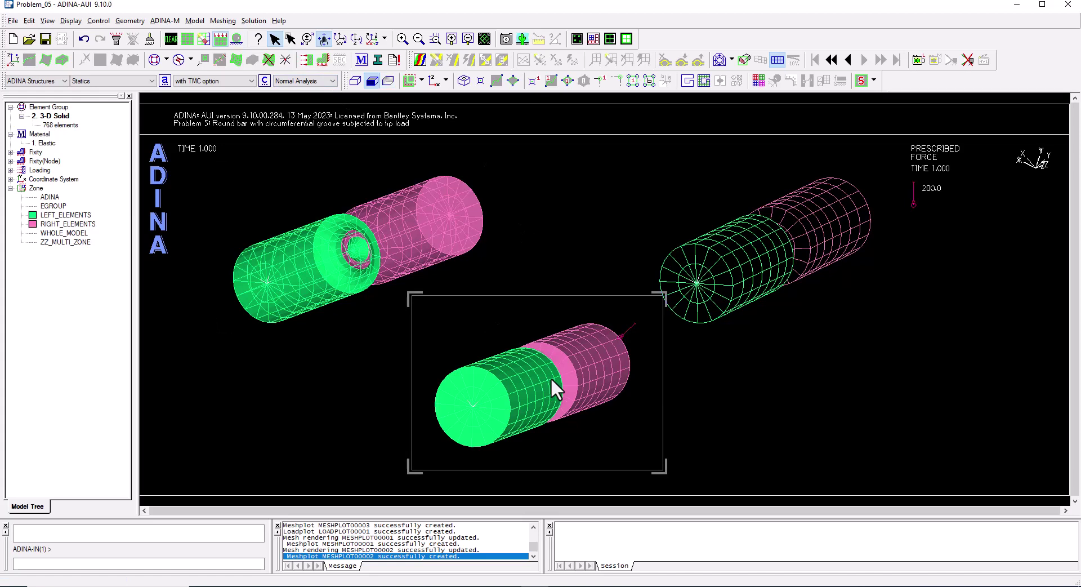
pyautogui.click(237, 59)
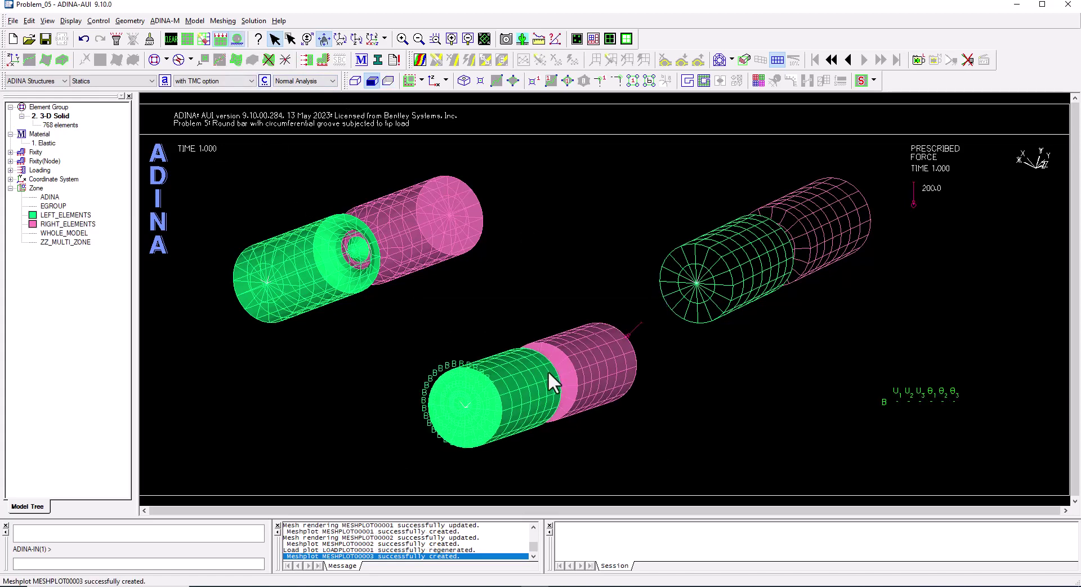
pyautogui.moveTo(548, 370); pyautogui.dragTo(381, 422)
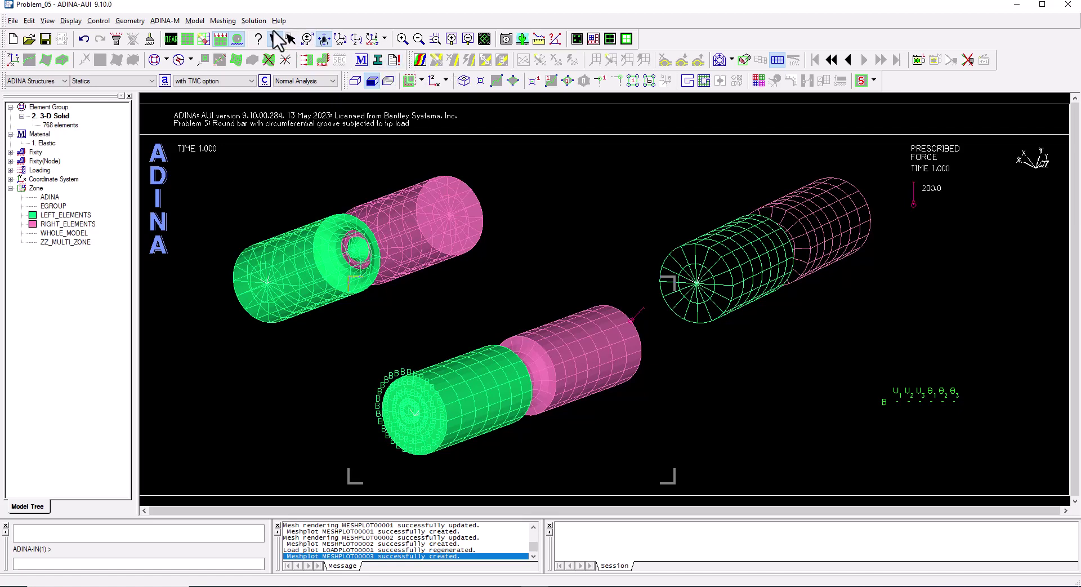
# Create the ADINA data file Problem_05 with Run Solution enabled, solve the model, and close the solver windows.
pyautogui.click(254, 21)
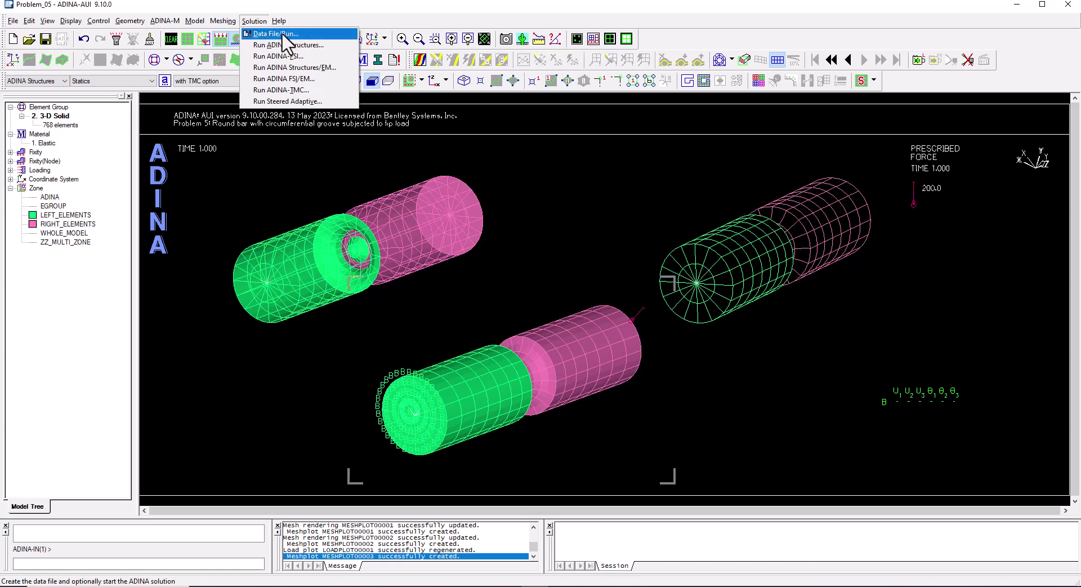
pyautogui.click(283, 34)
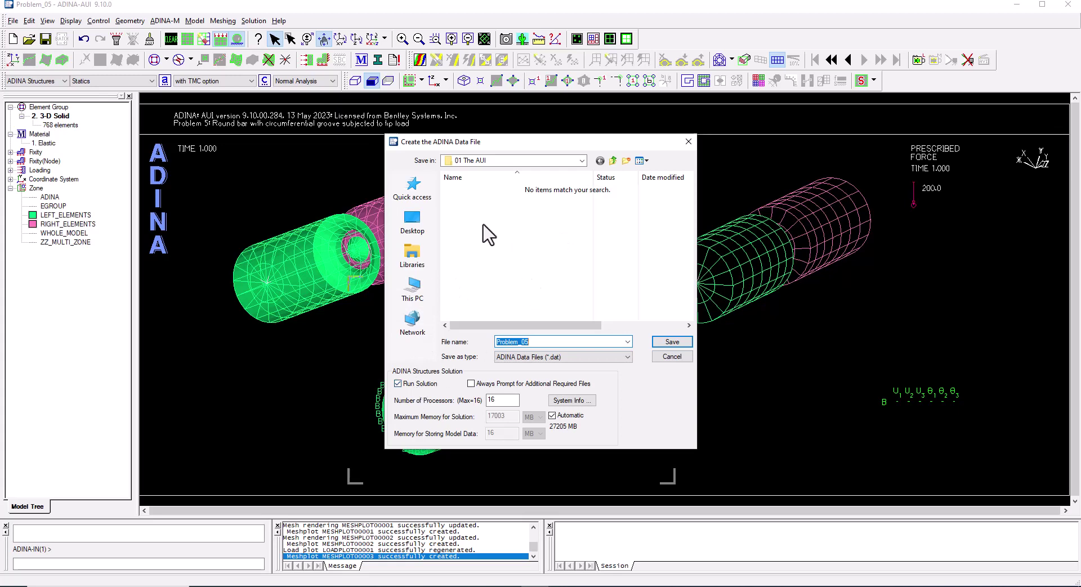
pyautogui.click(400, 384)
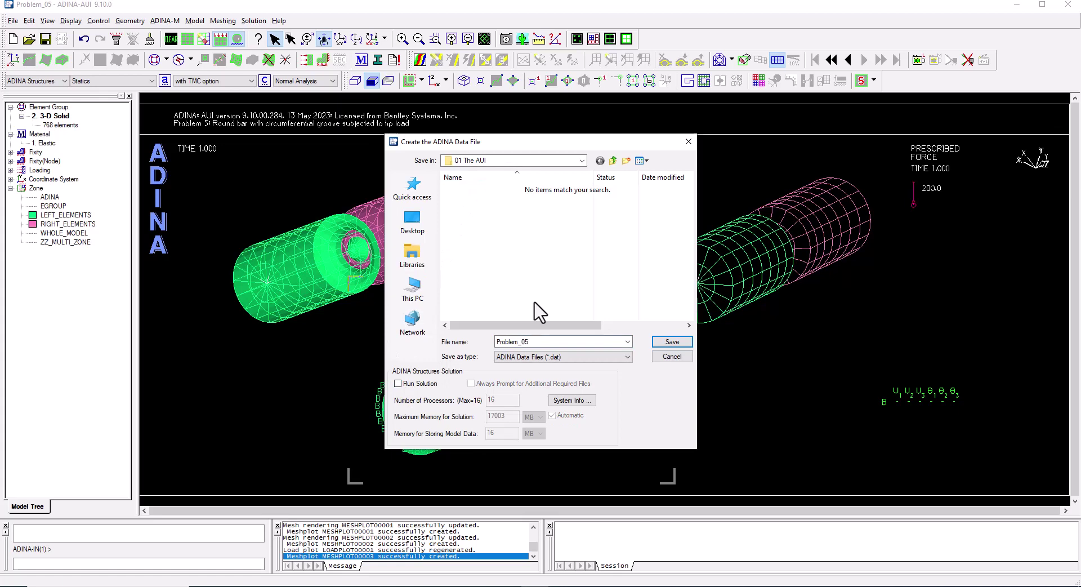
pyautogui.click(398, 386)
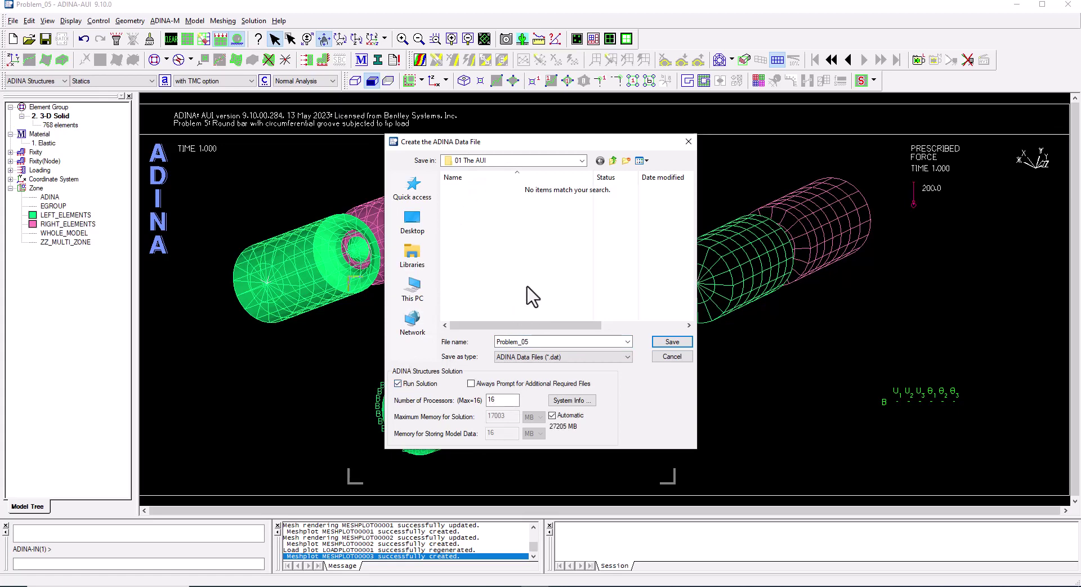
pyautogui.click(671, 341)
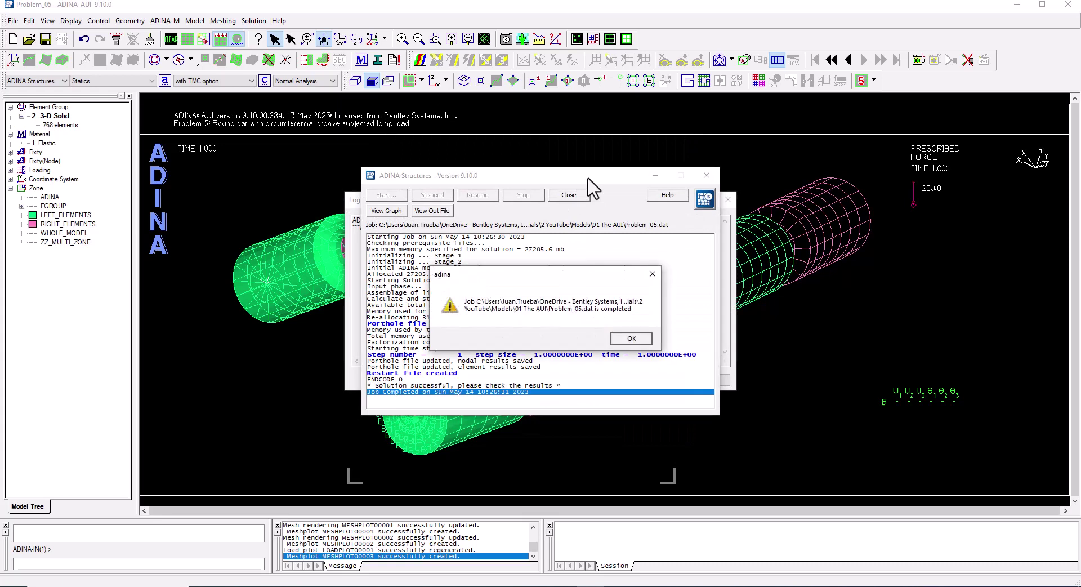
pyautogui.click(632, 337)
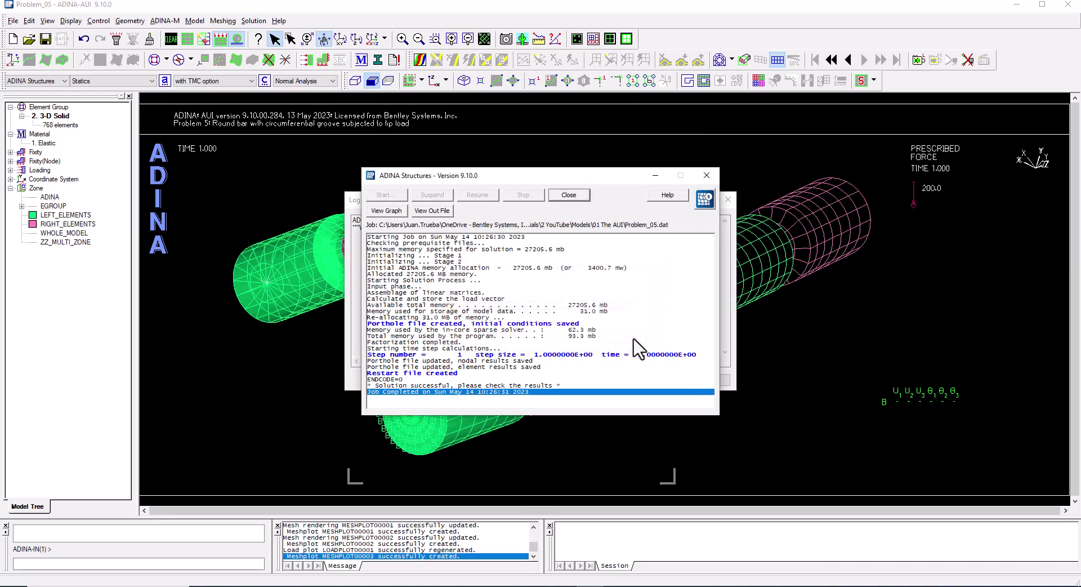
pyautogui.click(568, 195)
pyautogui.click(703, 377)
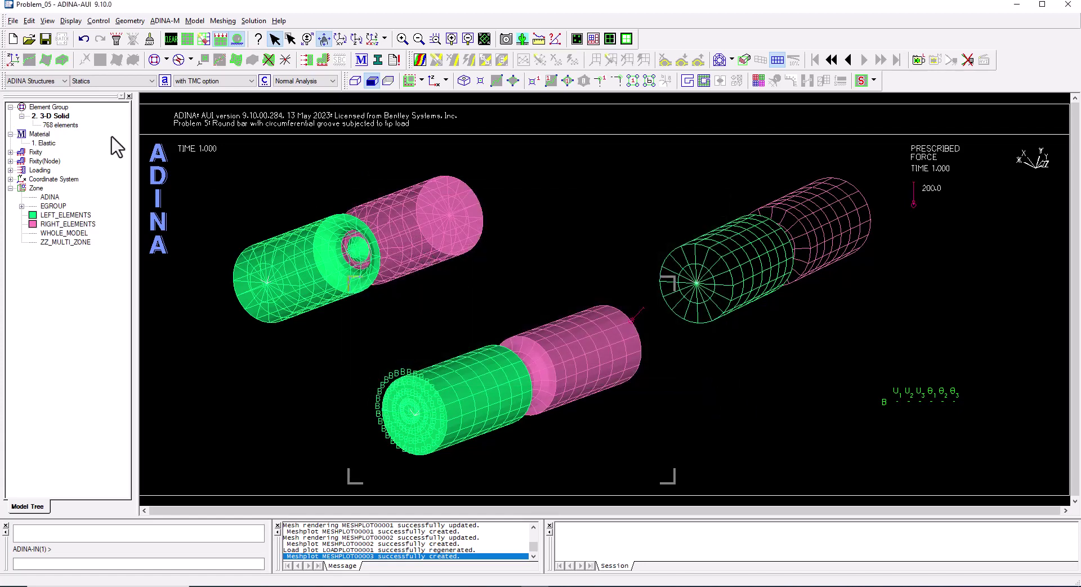
# Switch to Post-Processing, discarding unsaved model changes, and open the Problem_05 porthole results file.
pyautogui.click(35, 81)
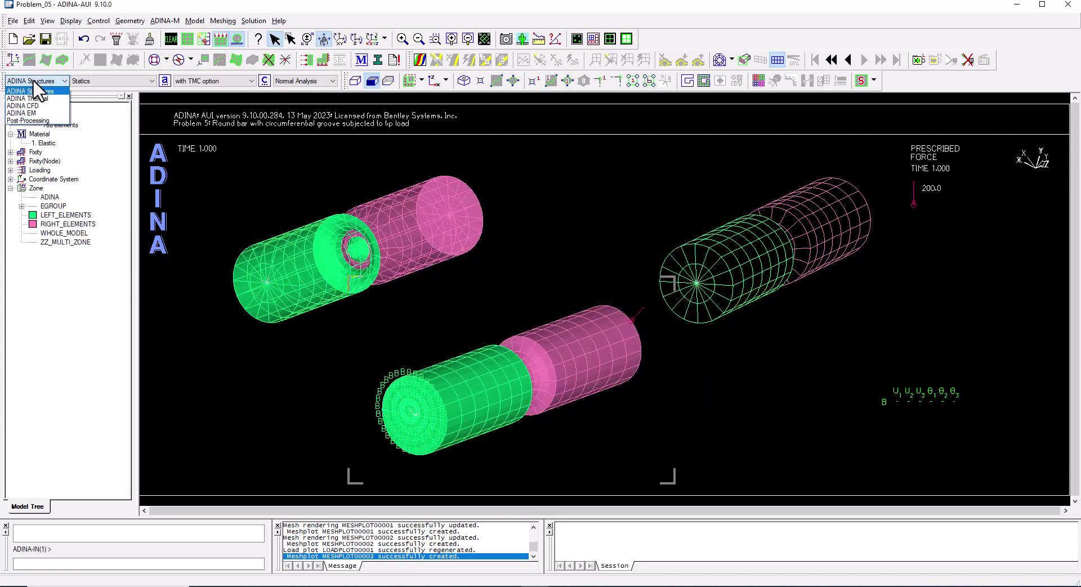
pyautogui.click(34, 120)
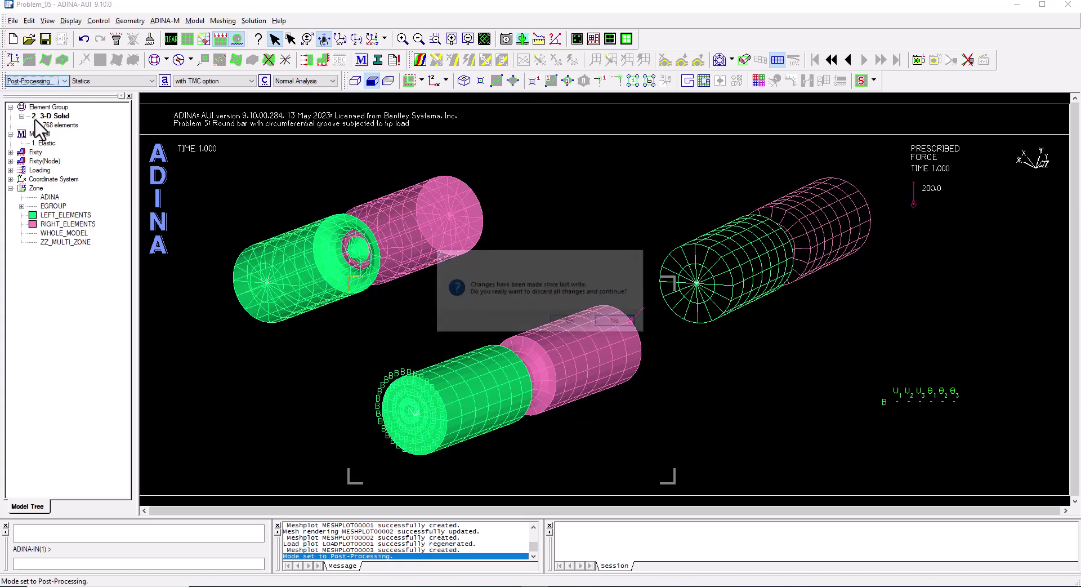
pyautogui.click(571, 322)
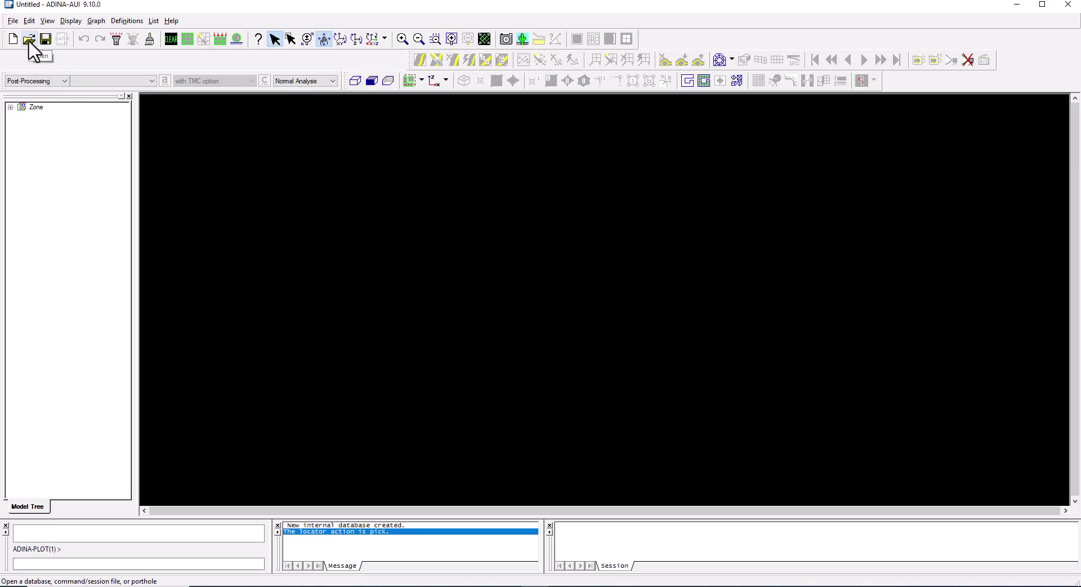
pyautogui.click(14, 21)
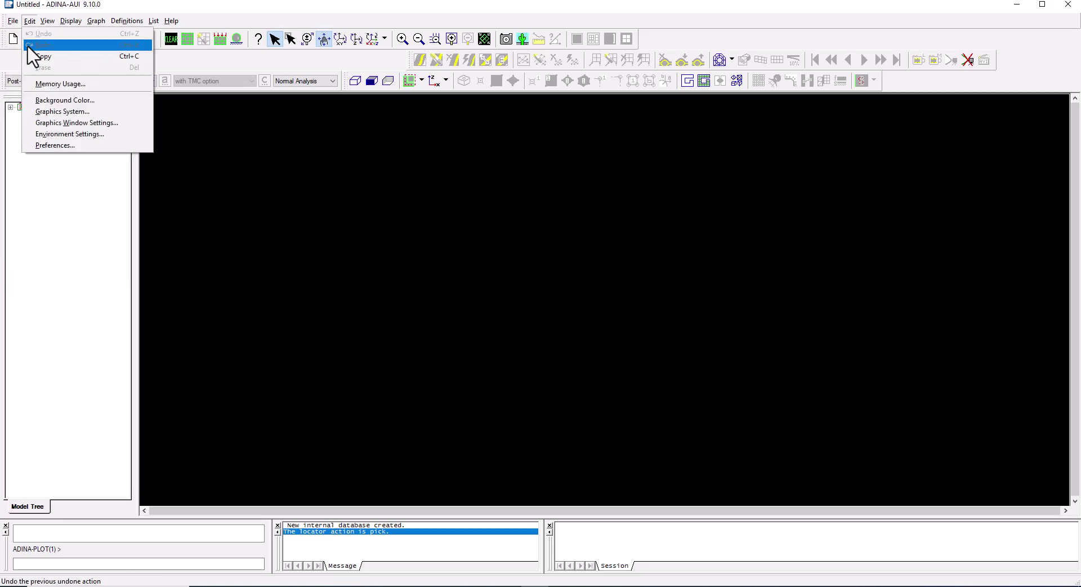
pyautogui.click(17, 45)
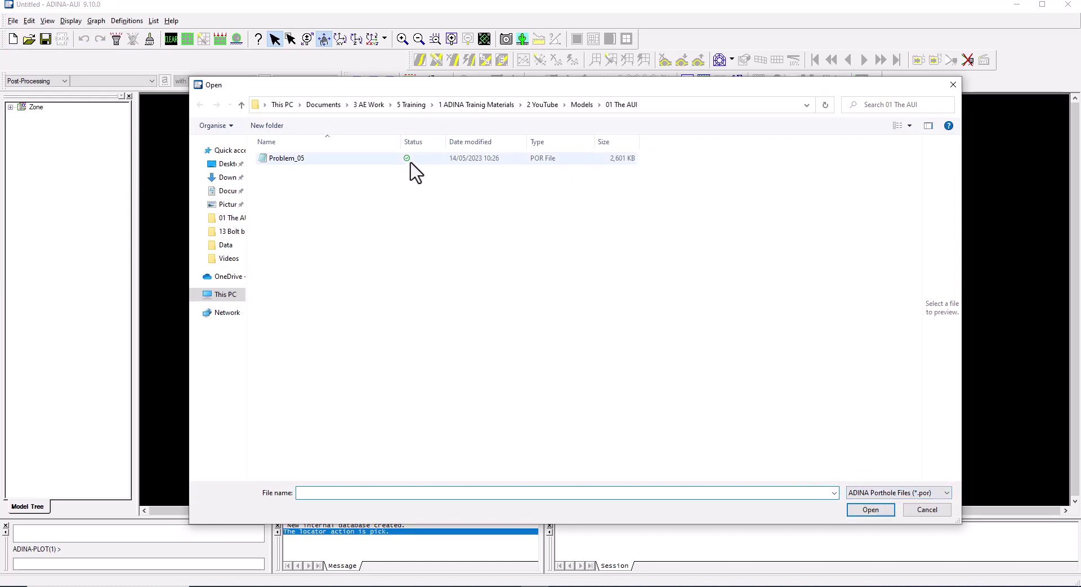
pyautogui.doubleClick(280, 159)
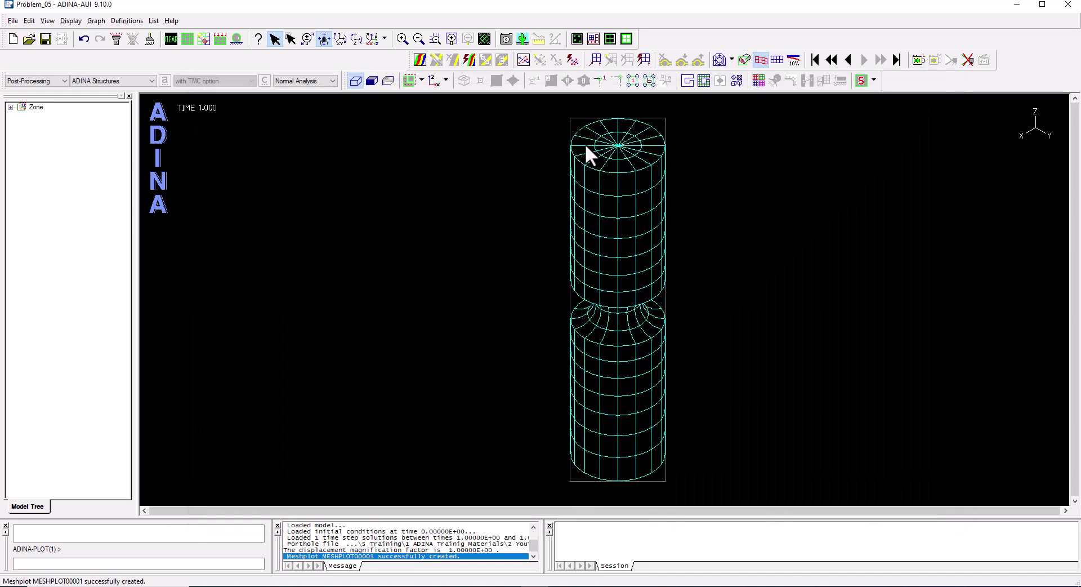
# Rotate the results mesh to a roughly horizontal oblique orientation, shift the axis triad inward, and display the applied load.
pyautogui.moveTo(586, 145); pyautogui.dragTo(793, 395)
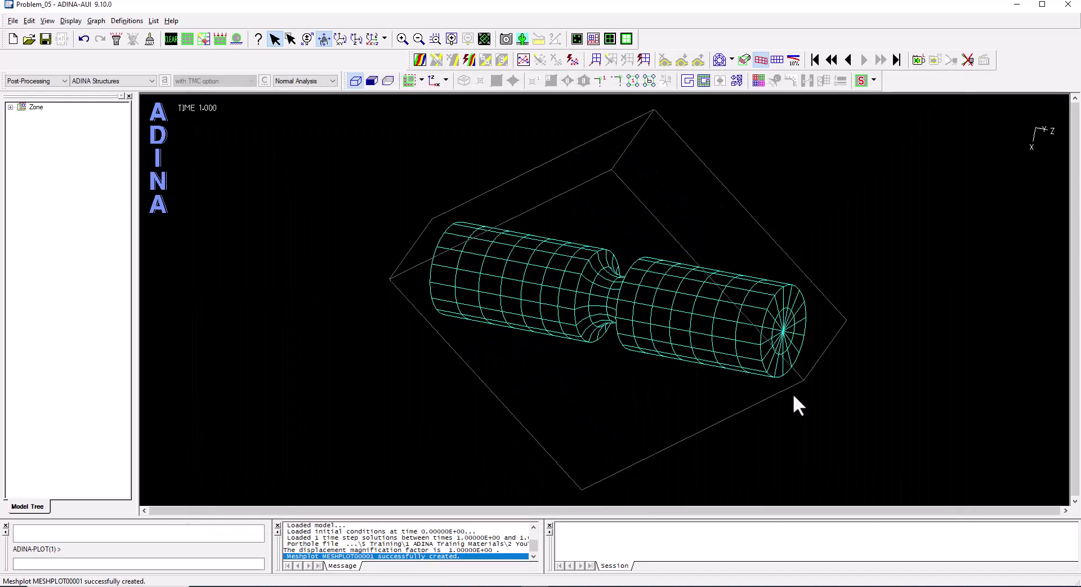
pyautogui.moveTo(623, 278); pyautogui.dragTo(939, 169)
pyautogui.moveTo(1045, 131); pyautogui.dragTo(1018, 133)
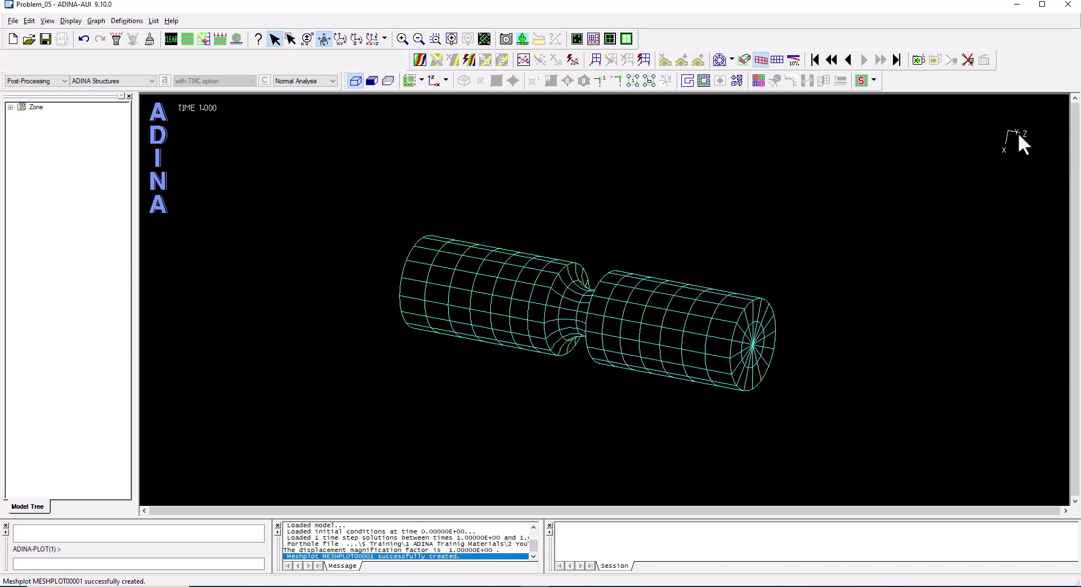
pyautogui.moveTo(580, 284); pyautogui.dragTo(569, 220)
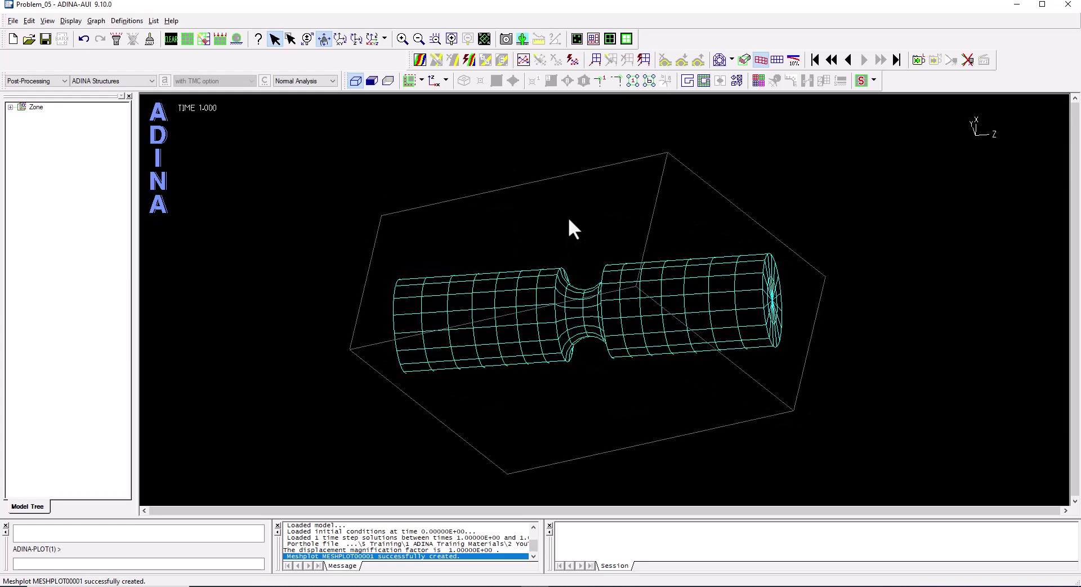
pyautogui.moveTo(299, 182); pyautogui.dragTo(296, 174)
pyautogui.click(220, 40)
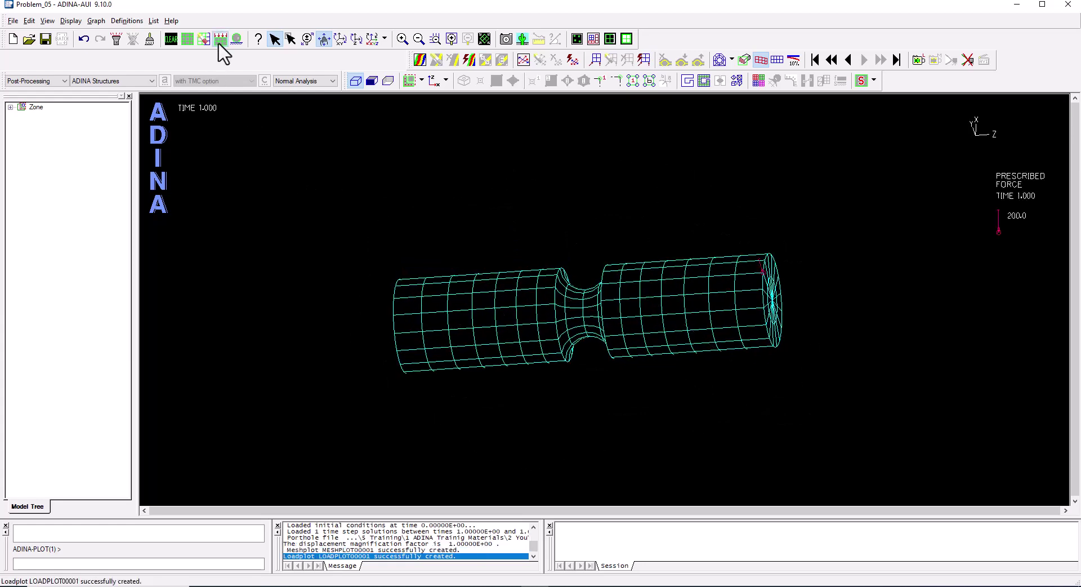
pyautogui.moveTo(546, 302); pyautogui.dragTo(381, 125)
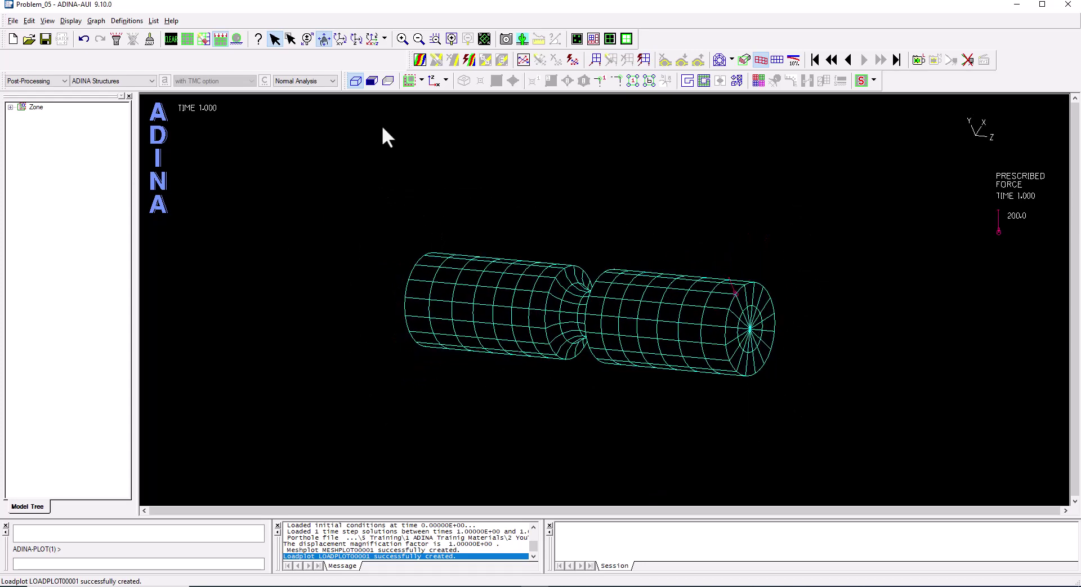
# Render the results mesh with shading at a larger size and scale the displacements to exaggerate the bar's deformed shape.
pyautogui.click(371, 80)
pyautogui.scroll(5, 540, 305)
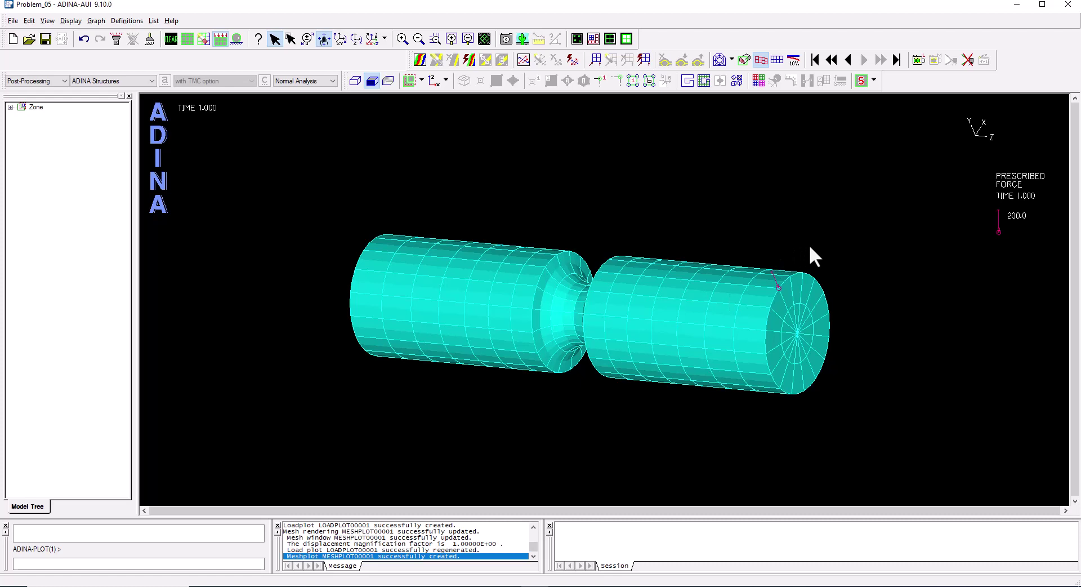
pyautogui.click(793, 60)
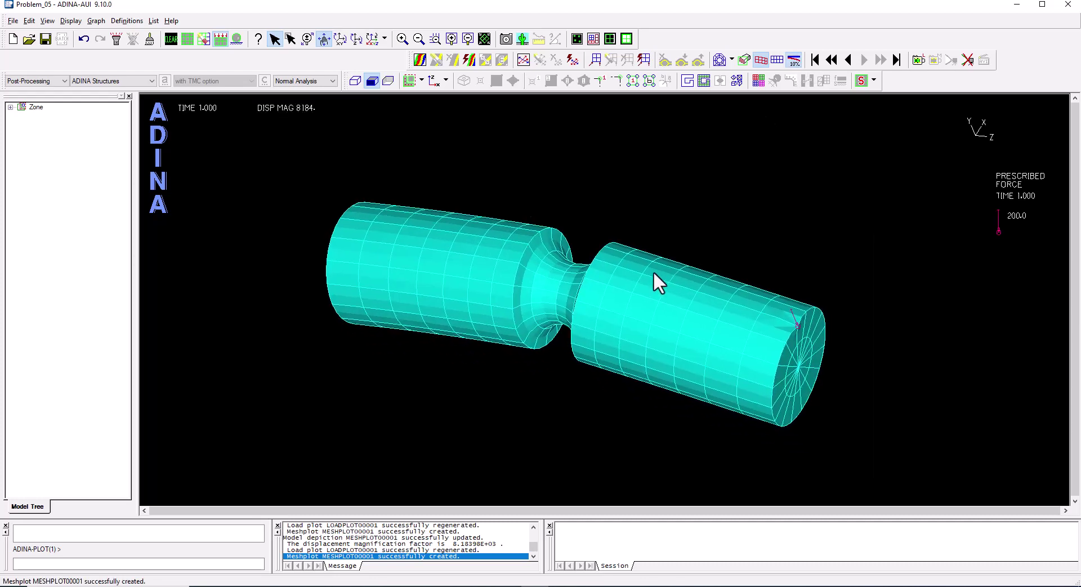
# Set the displacement magnification factor of the mesh plot's model depiction to 12000 and apply it.
pyautogui.moveTo(653, 272); pyautogui.dragTo(654, 241)
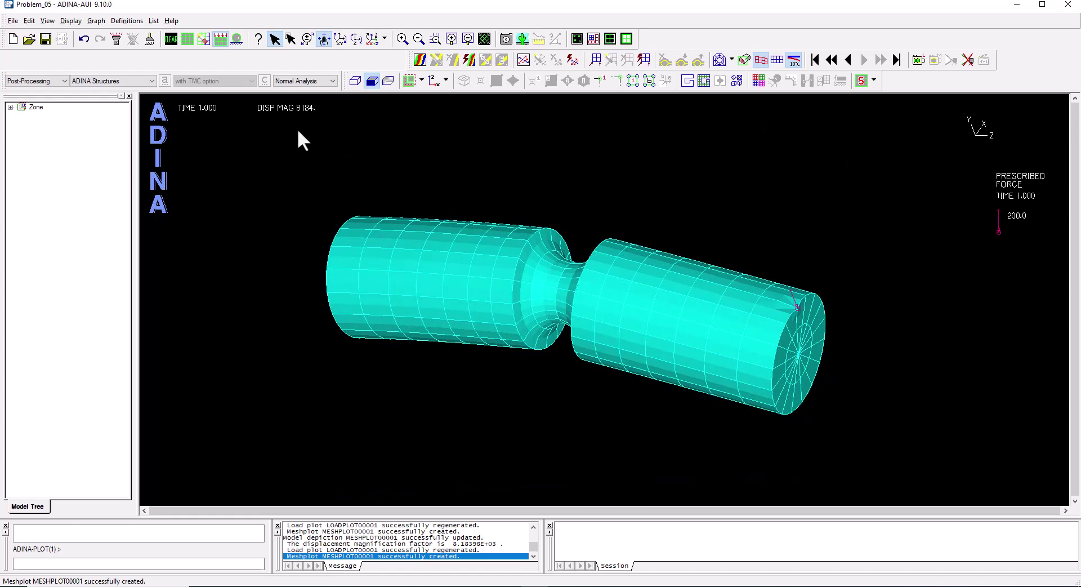
pyautogui.click(204, 40)
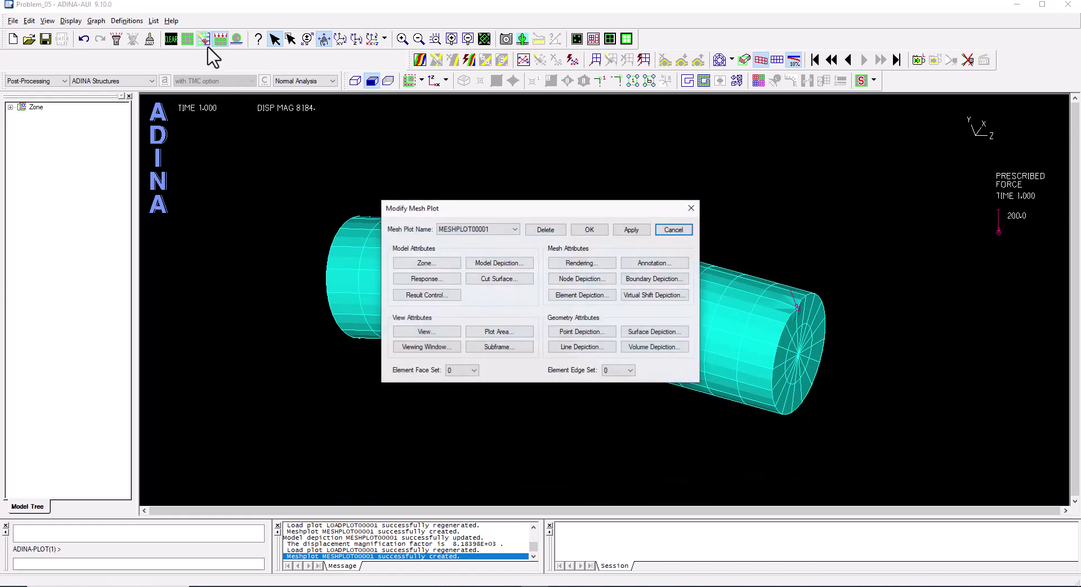
pyautogui.click(500, 263)
pyautogui.moveTo(634, 291); pyautogui.dragTo(532, 301)
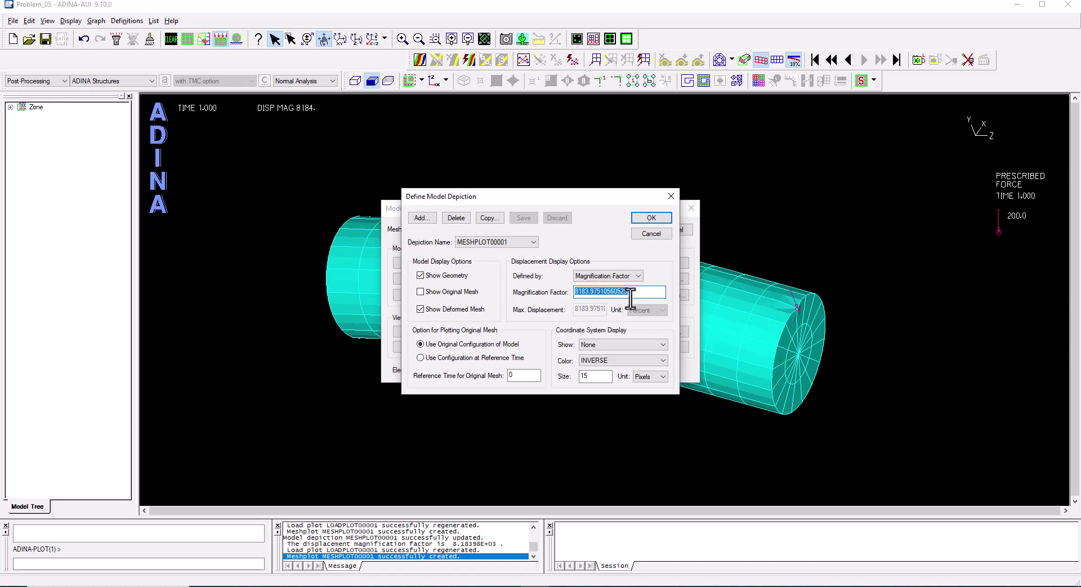
pyautogui.write('12000')
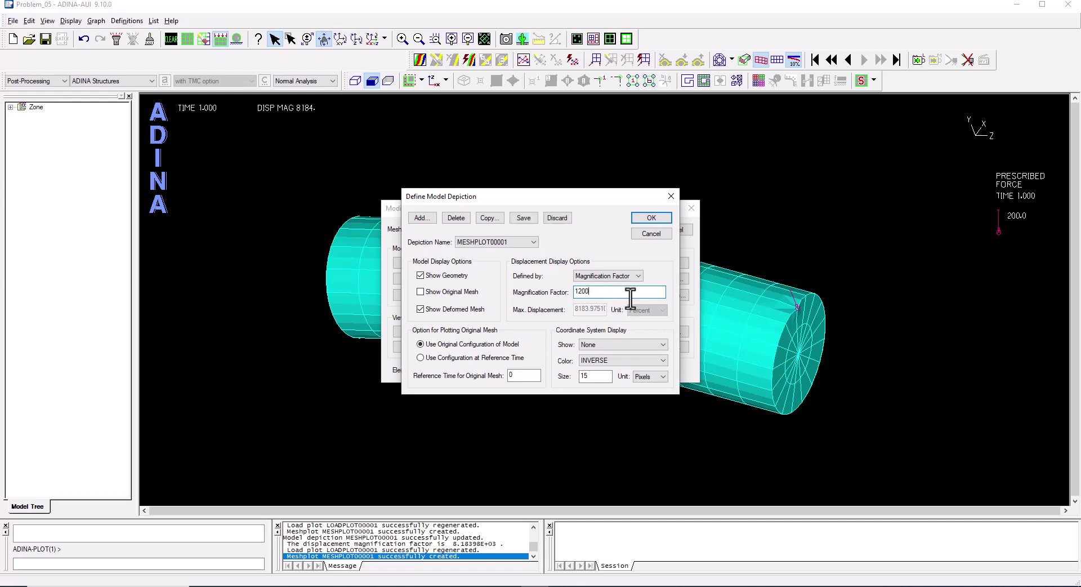
pyautogui.click(651, 218)
pyautogui.click(590, 229)
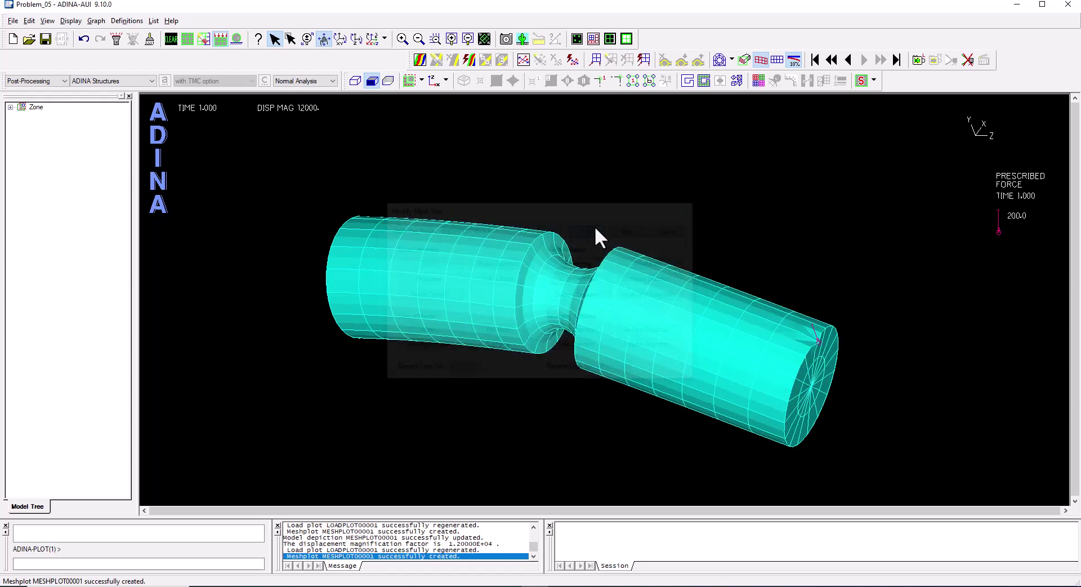
# Display the deformed mesh without shading and overlay the original mesh on it.
pyautogui.moveTo(654, 299); pyautogui.dragTo(554, 338)
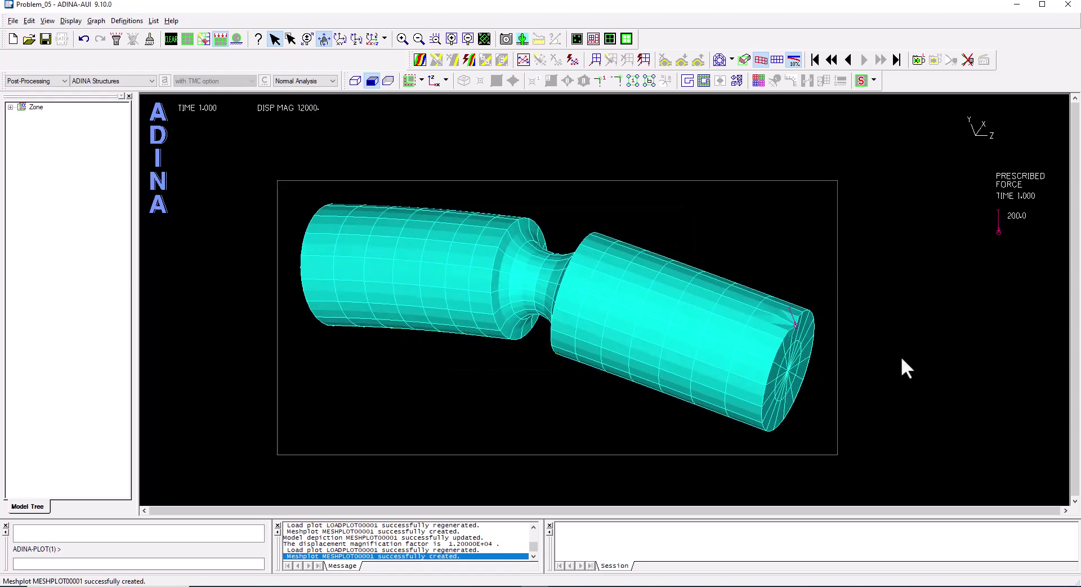
pyautogui.click(355, 86)
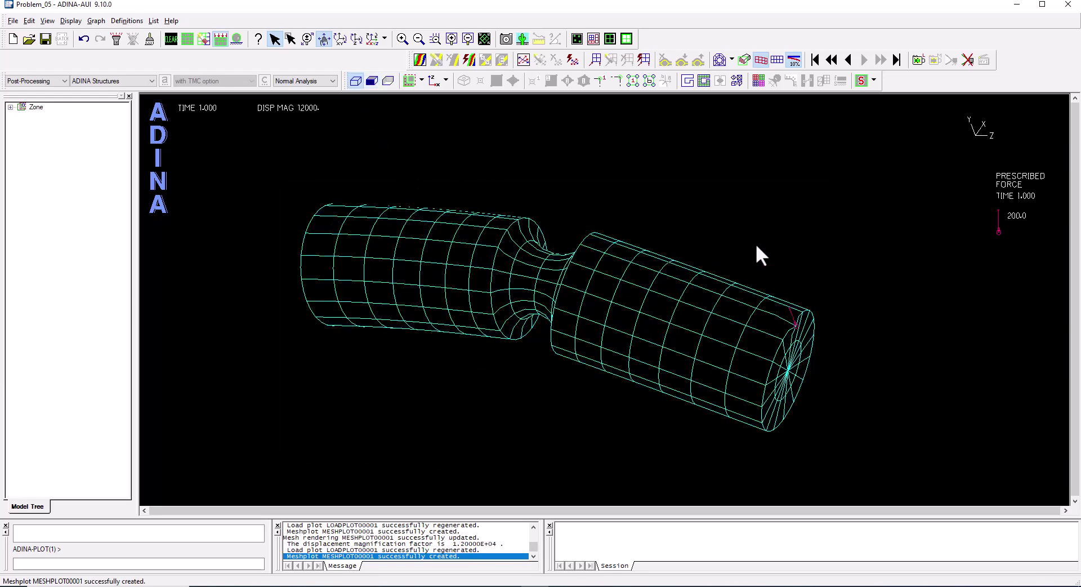
pyautogui.click(778, 62)
pyautogui.moveTo(642, 278); pyautogui.dragTo(591, 315)
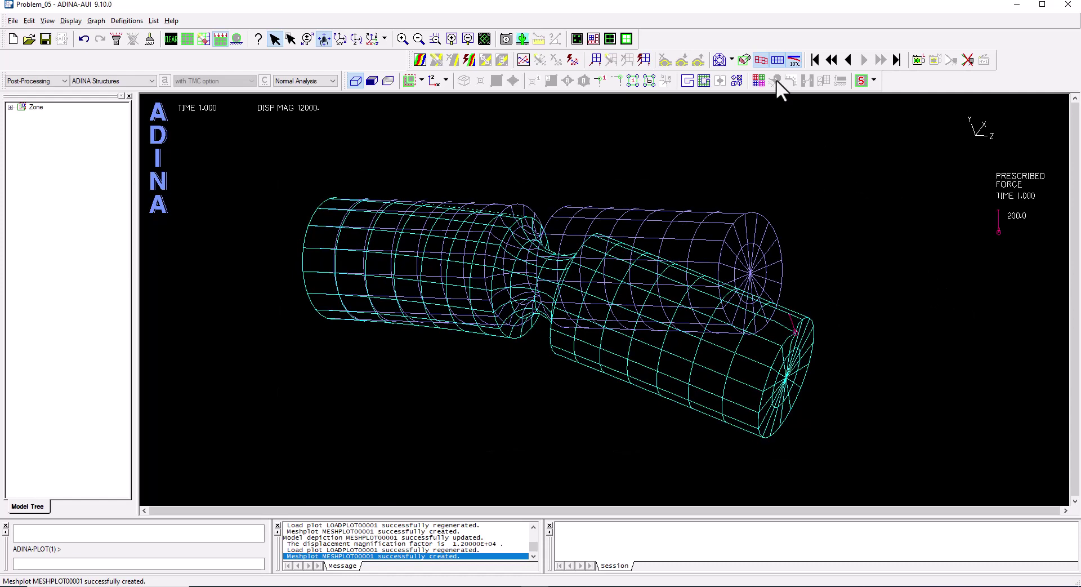
# Hide the original mesh and shift the deformed mesh sideways to leave room for result legends.
pyautogui.click(777, 61)
pyautogui.moveTo(626, 239); pyautogui.dragTo(606, 252)
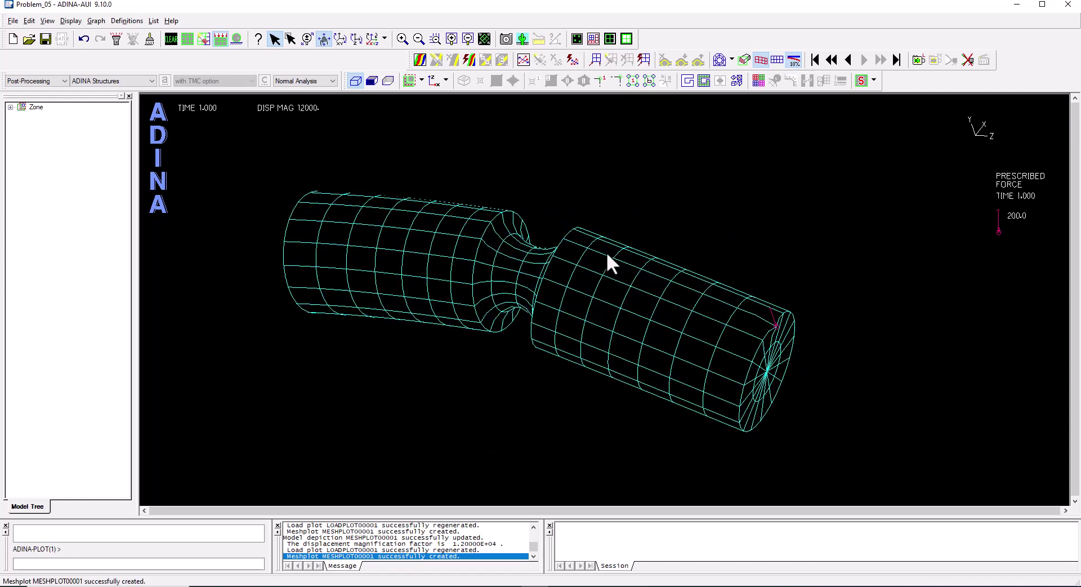
pyautogui.moveTo(667, 301); pyautogui.dragTo(639, 299, button='middle')
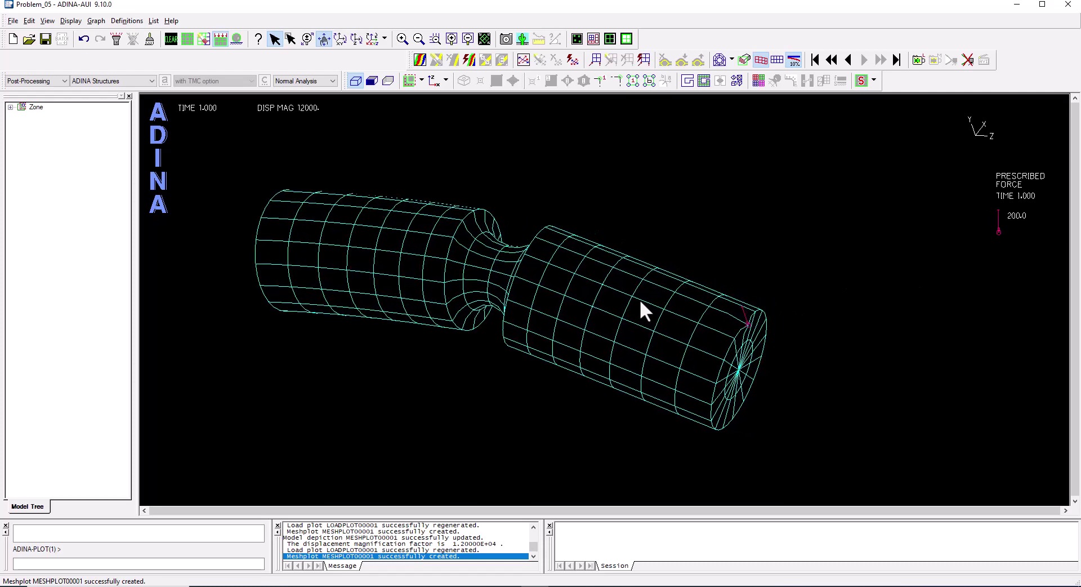
pyautogui.click(639, 299)
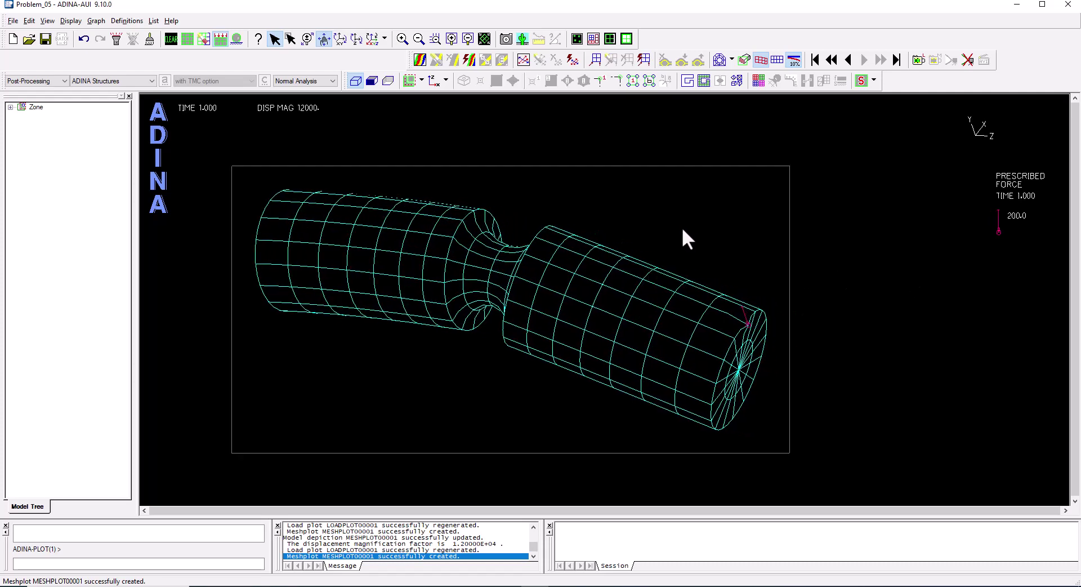
# Create a quick band plot of effective stress on the deformed mesh and clear it again.
pyautogui.click(469, 61)
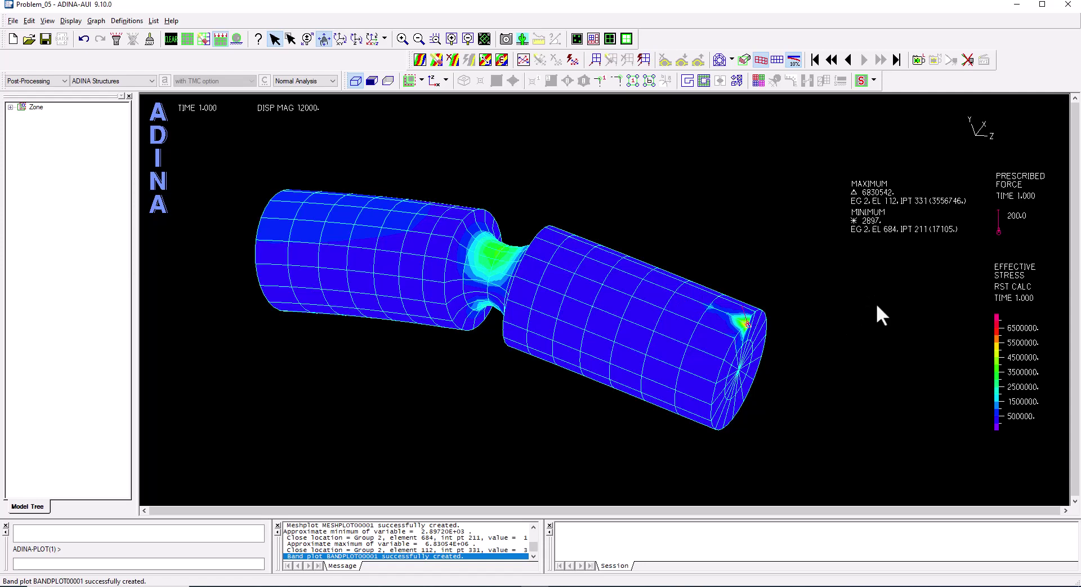
pyautogui.click(454, 59)
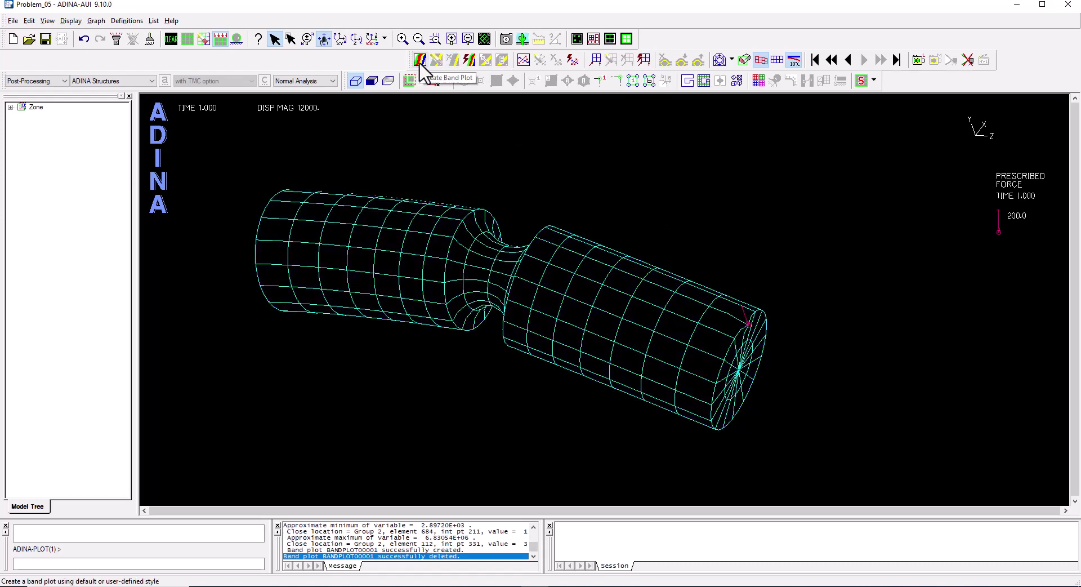
# Create a displacement band plot of the Y-DISPLACEMENT variable on the deformed mesh.
pyautogui.click(419, 60)
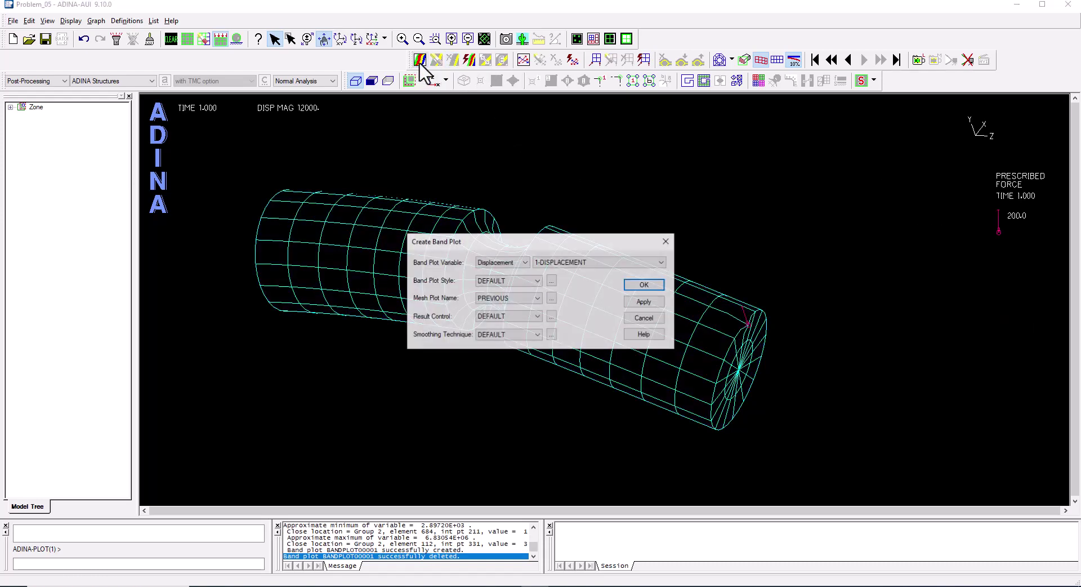
pyautogui.click(503, 262)
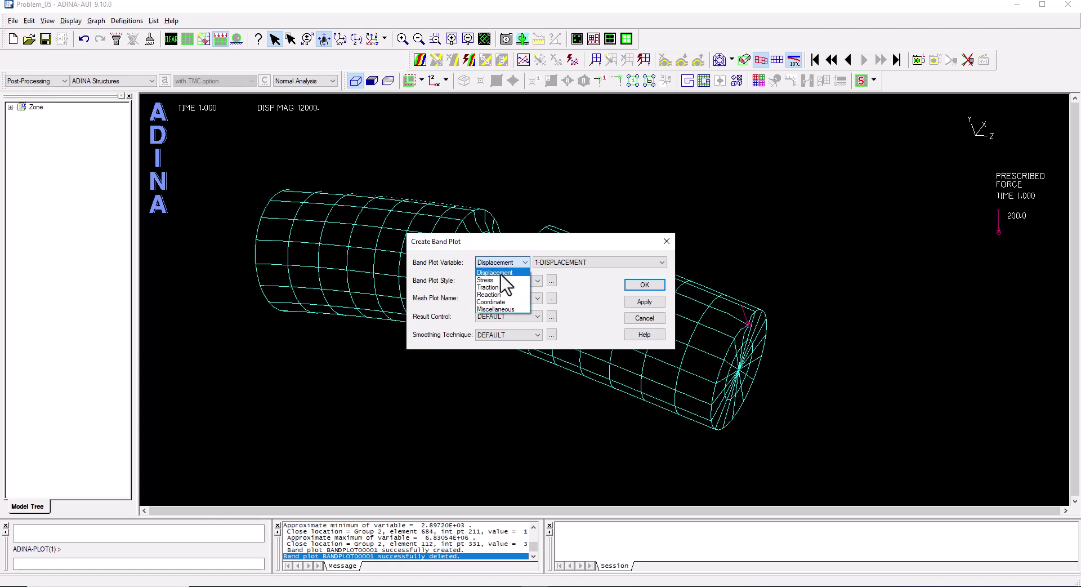
pyautogui.click(500, 273)
pyautogui.click(593, 263)
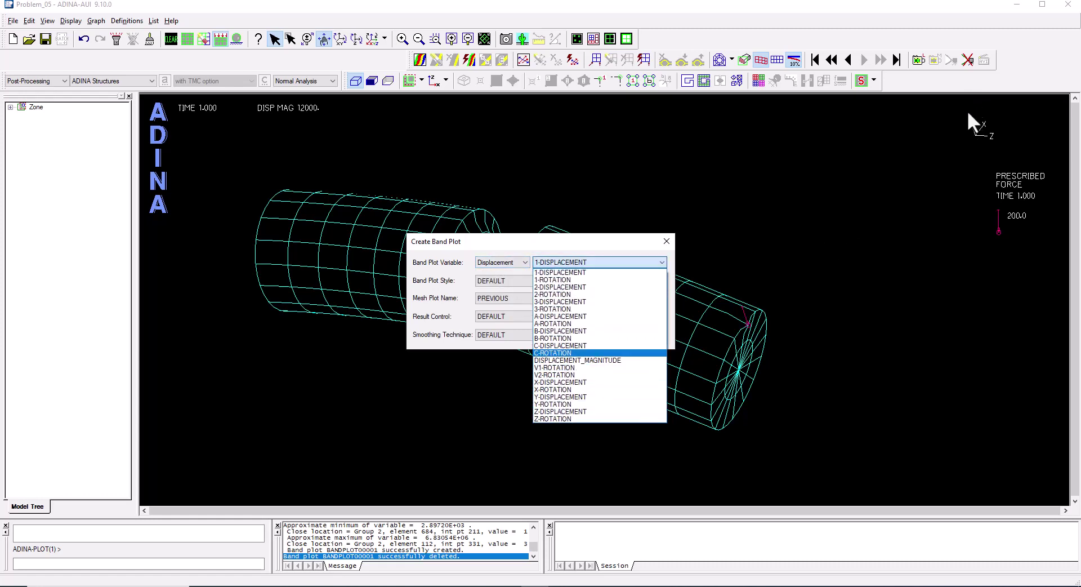
pyautogui.click(591, 397)
pyautogui.click(627, 287)
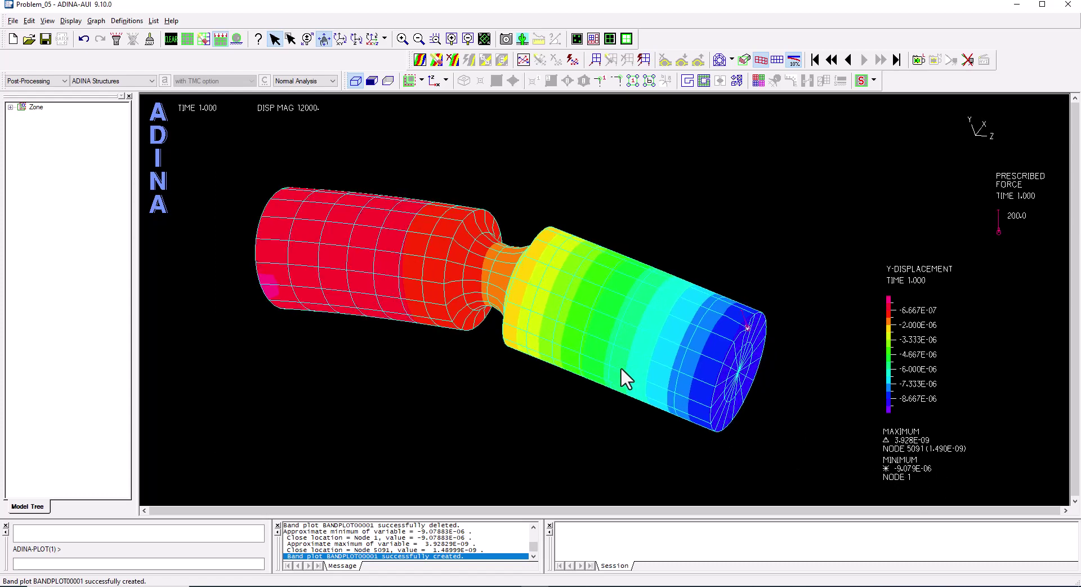
pyautogui.moveTo(620, 367); pyautogui.dragTo(407, 483)
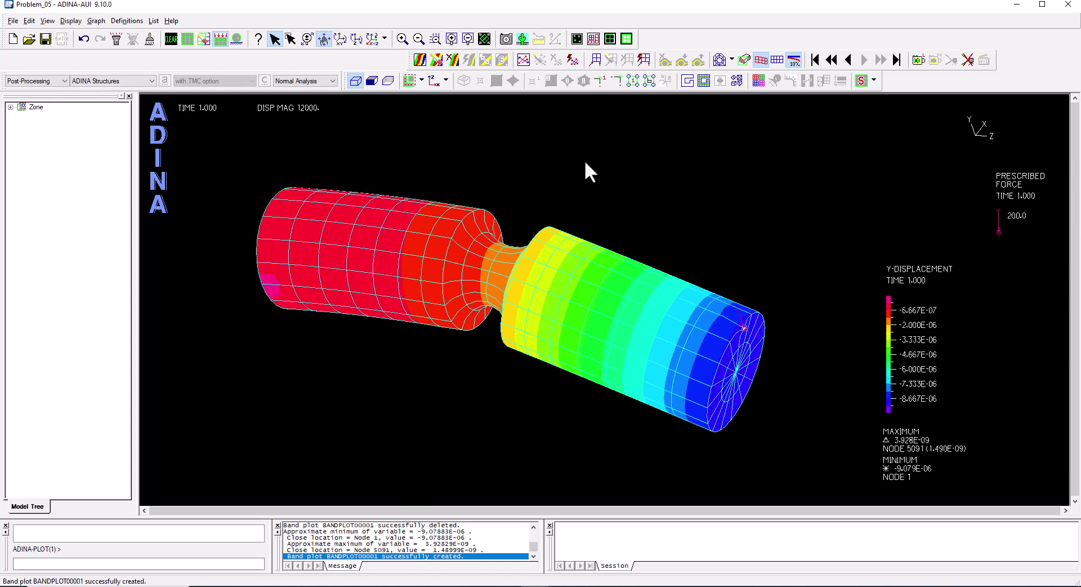
# Clear the Y-displacement band plot and create a quick band plot of effective stress.
pyautogui.click(452, 59)
pyautogui.click(469, 59)
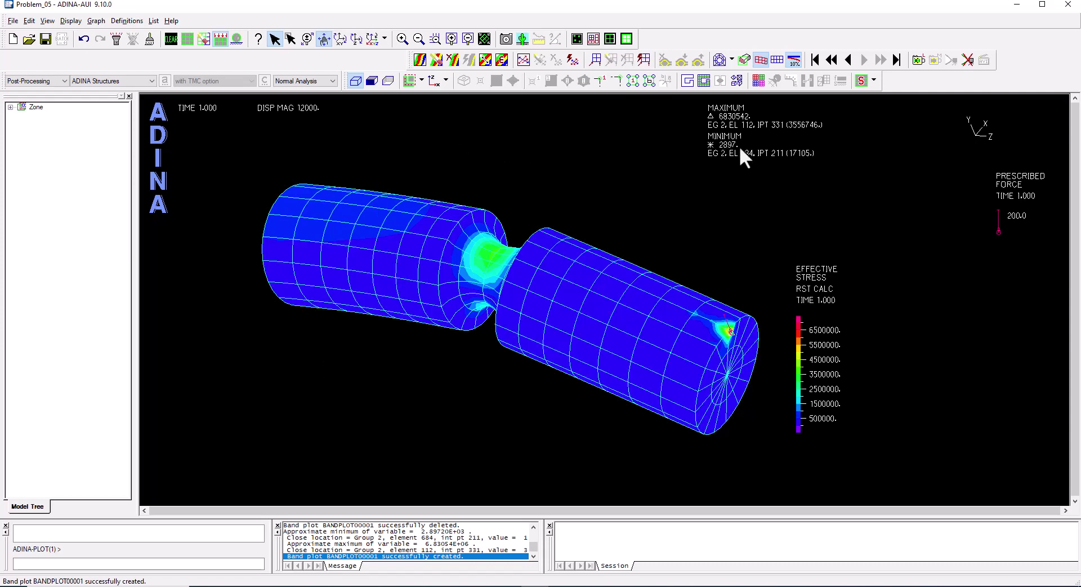
# Define a cutting plane as a Z-Plane at coordinate 0.1 and view the effective stress on the section.
pyautogui.click(745, 59)
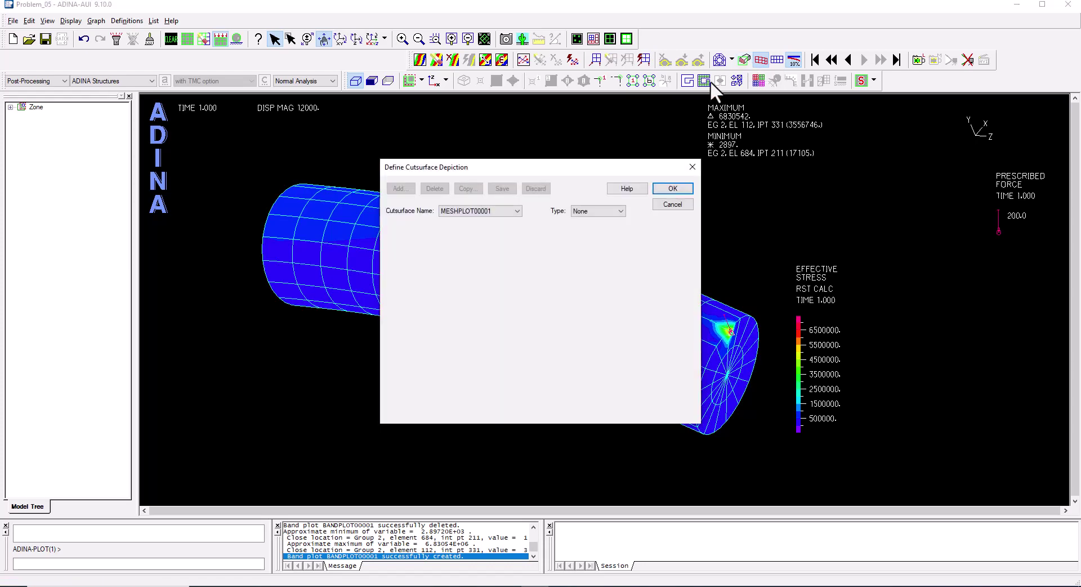
pyautogui.click(591, 211)
pyautogui.click(591, 229)
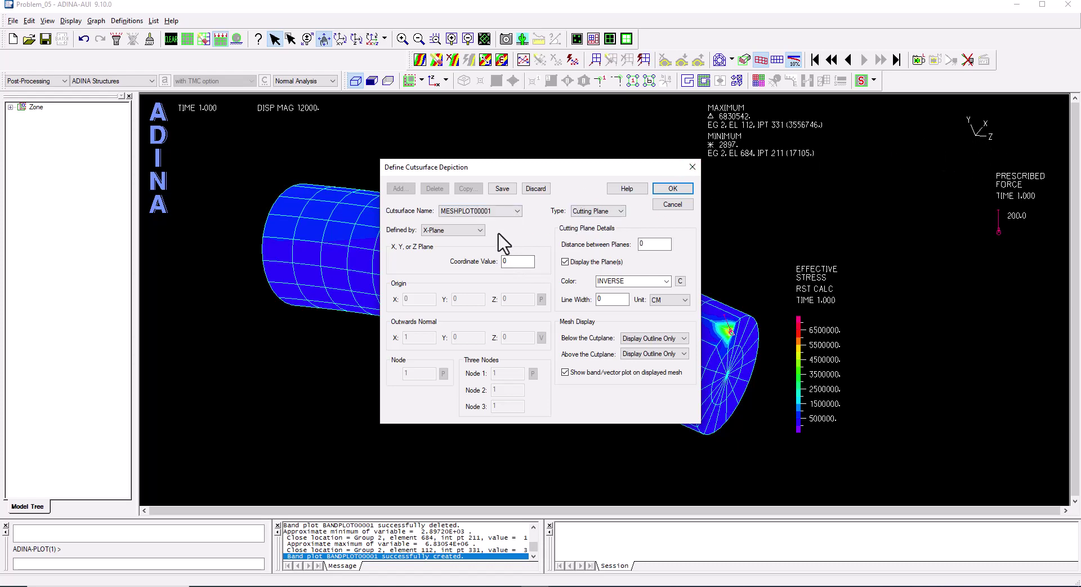
pyautogui.click(480, 230)
pyautogui.click(457, 255)
pyautogui.click(505, 261)
pyautogui.write('.1')
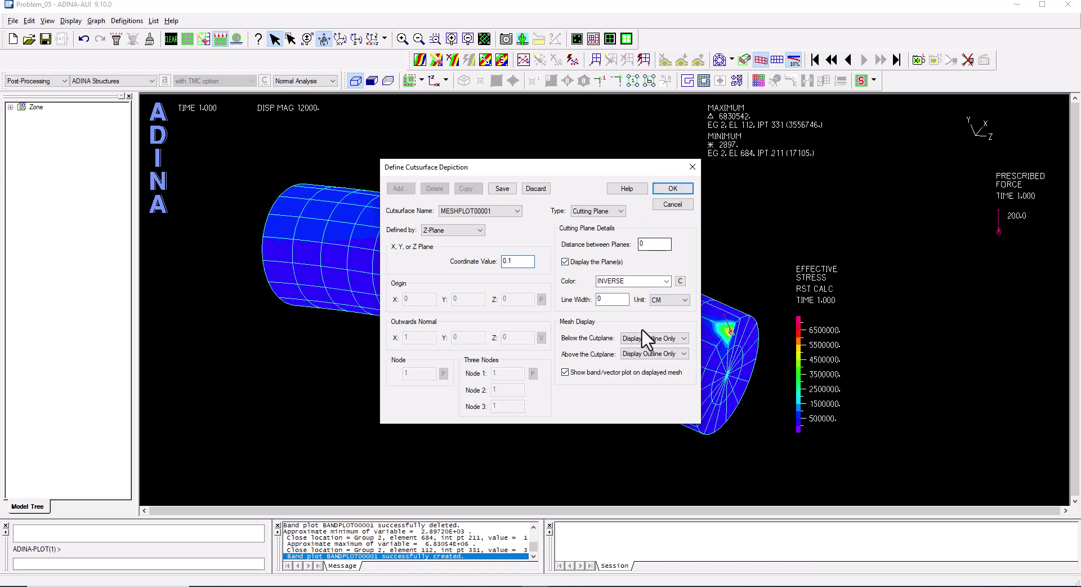
pyautogui.click(671, 189)
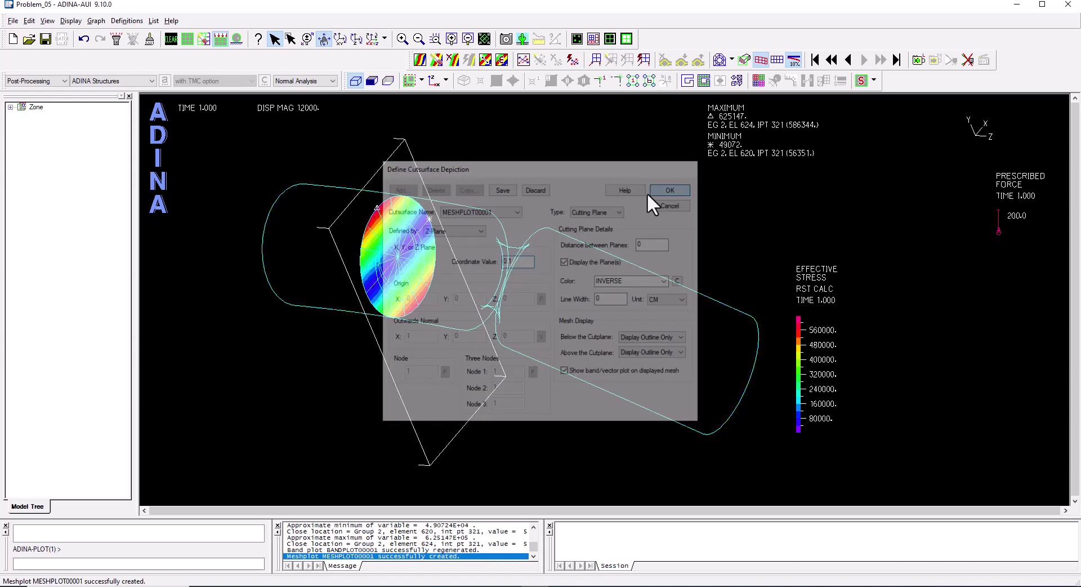
pyautogui.moveTo(453, 249); pyautogui.dragTo(382, 187)
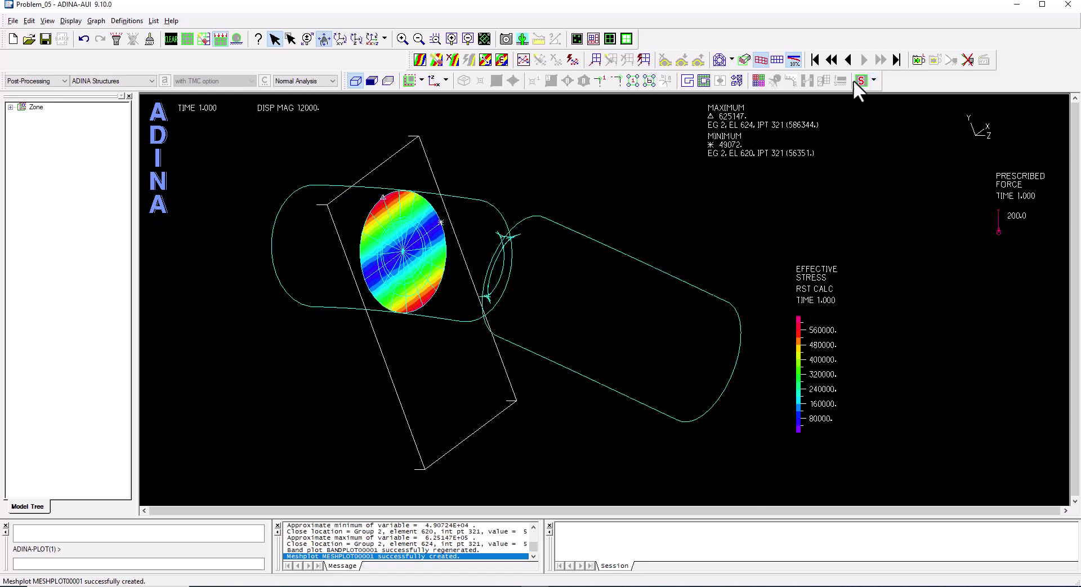
# Remove the cutting plane by setting the cutsurface type to None.
pyautogui.click(736, 81)
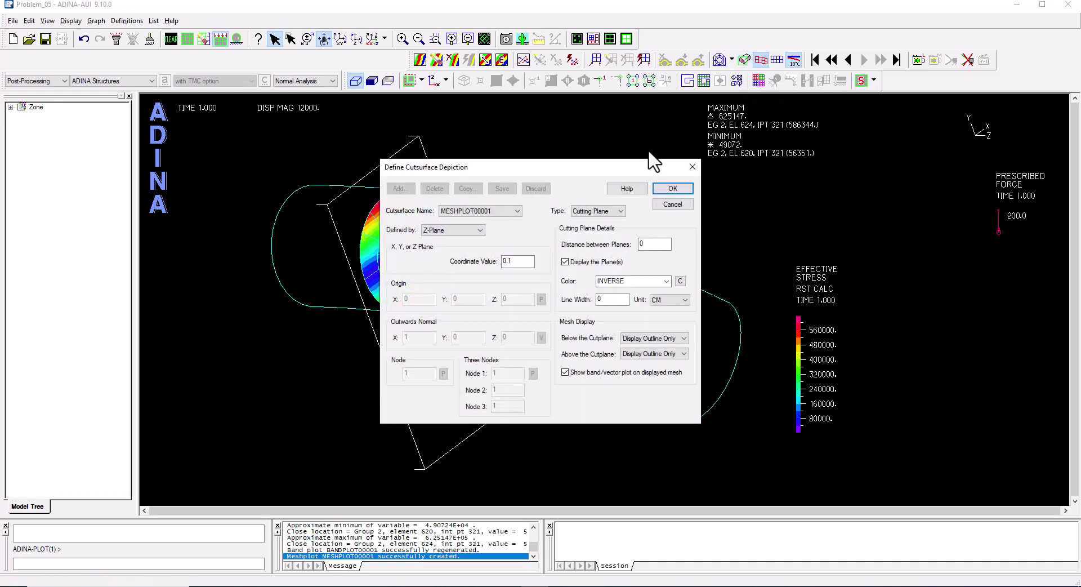
pyautogui.click(606, 210)
pyautogui.click(605, 225)
pyautogui.click(671, 190)
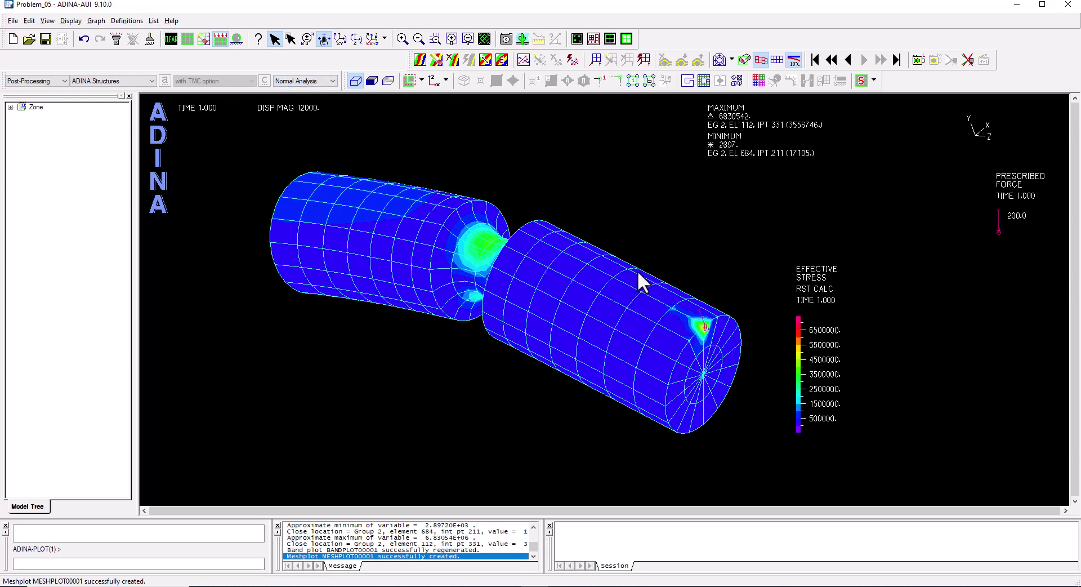
# Display the node symbols and define the node point Node_A by picking node 16 on top of the loaded cylinder.
pyautogui.click(617, 82)
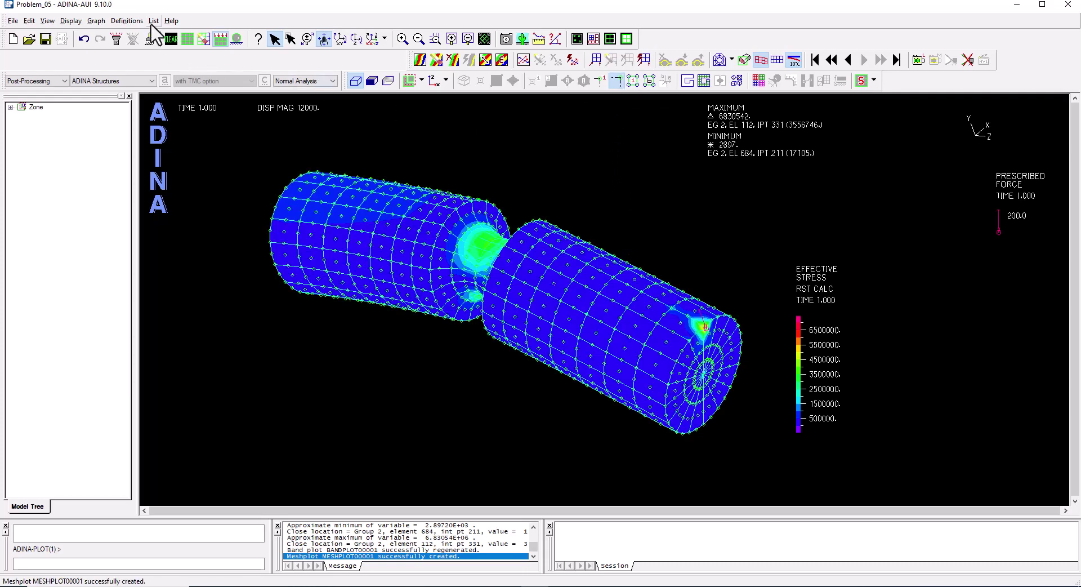
pyautogui.click(126, 21)
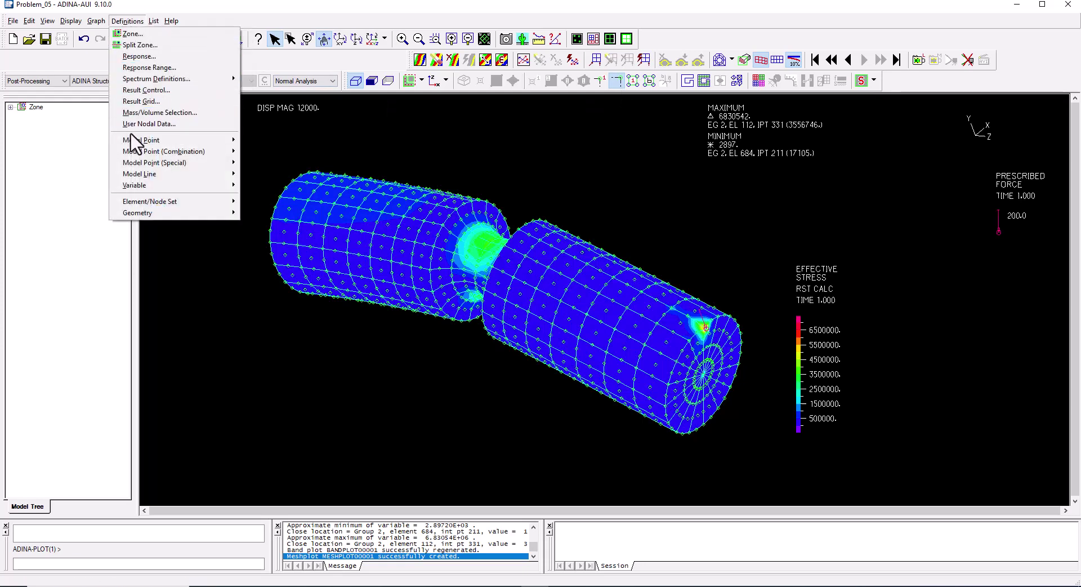
pyautogui.moveTo(131, 141)
pyautogui.click(253, 140)
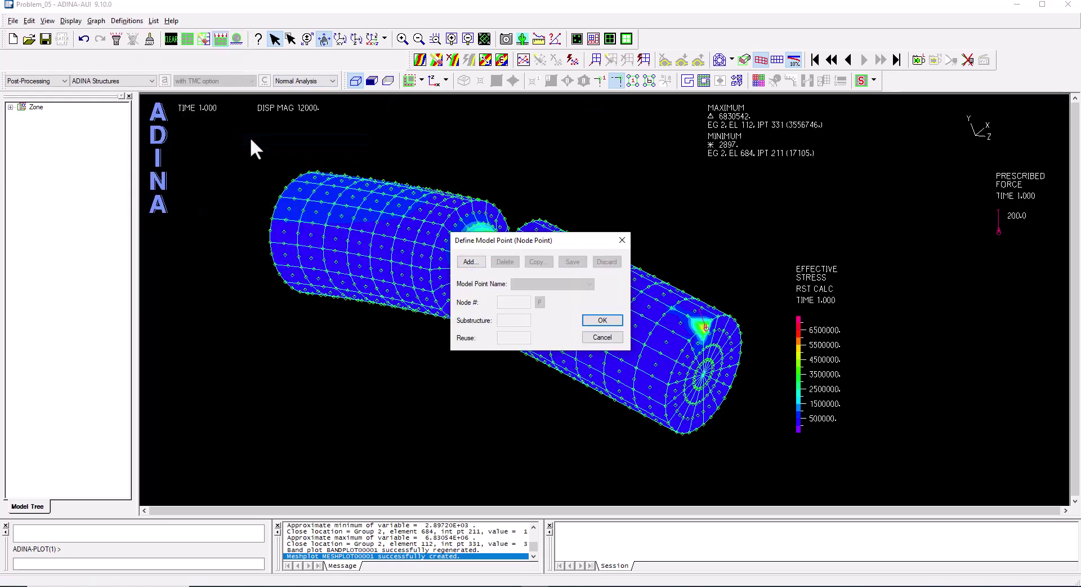
pyautogui.click(468, 264)
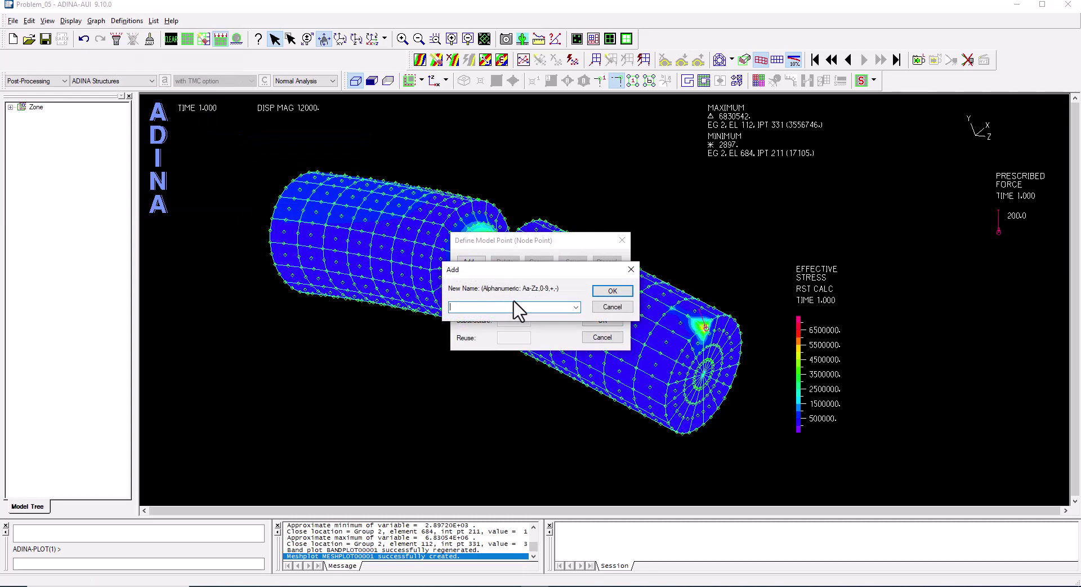
pyautogui.write('Node_A')
pyautogui.press('Return')
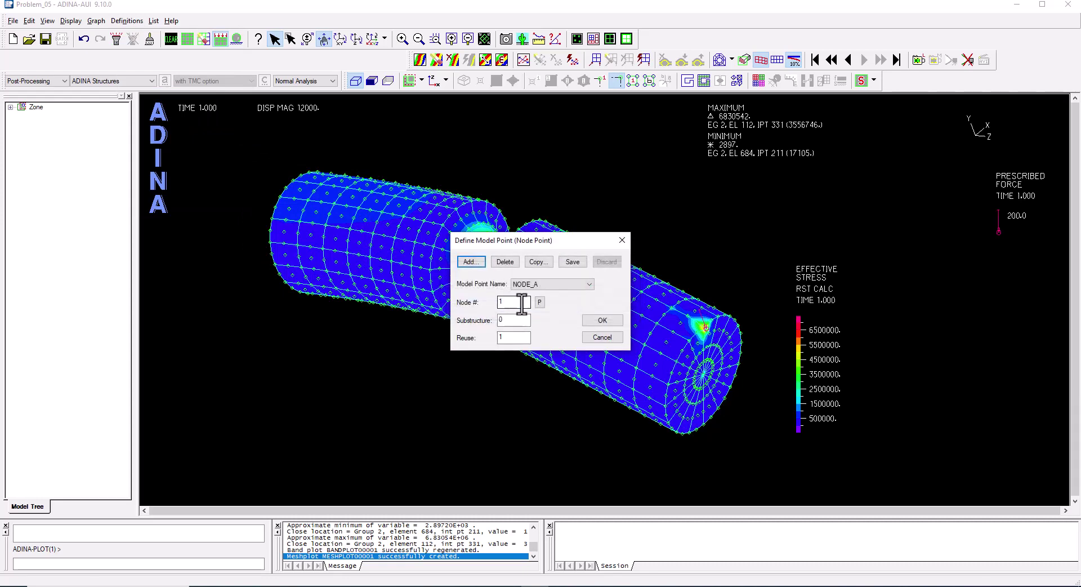
pyautogui.click(538, 304)
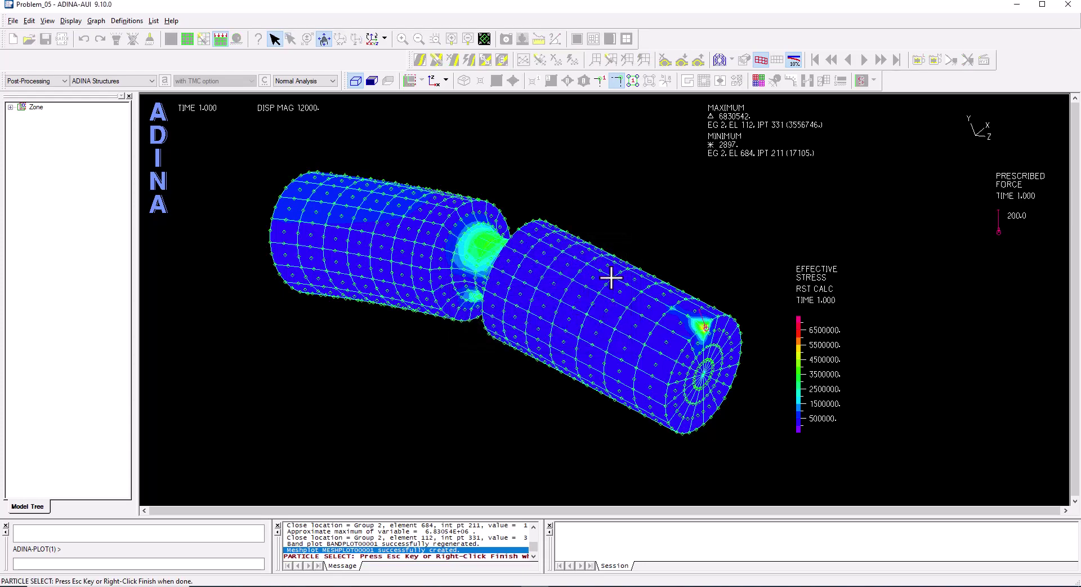
pyautogui.click(614, 280)
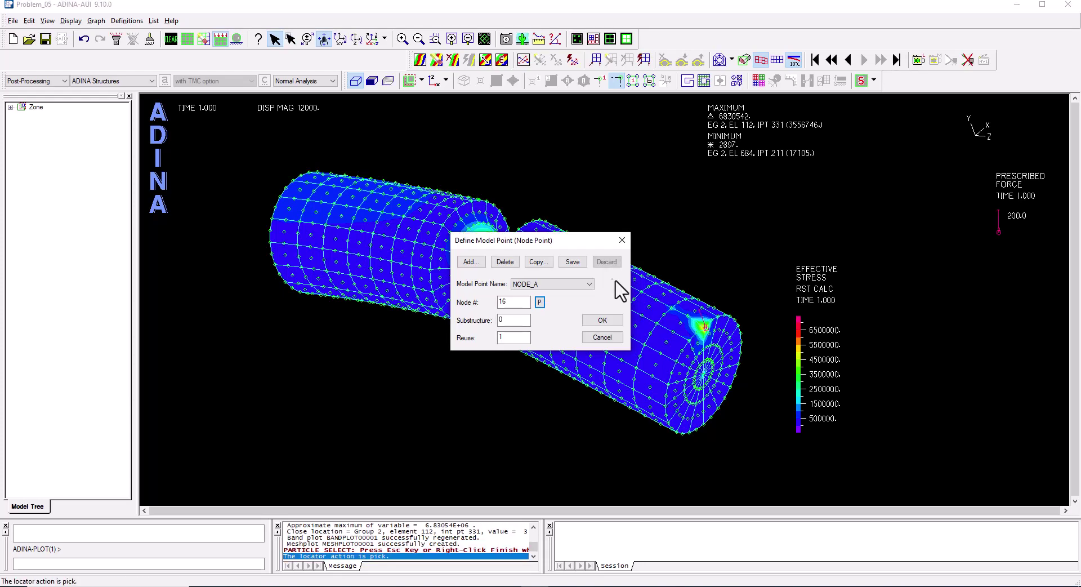
pyautogui.click(602, 319)
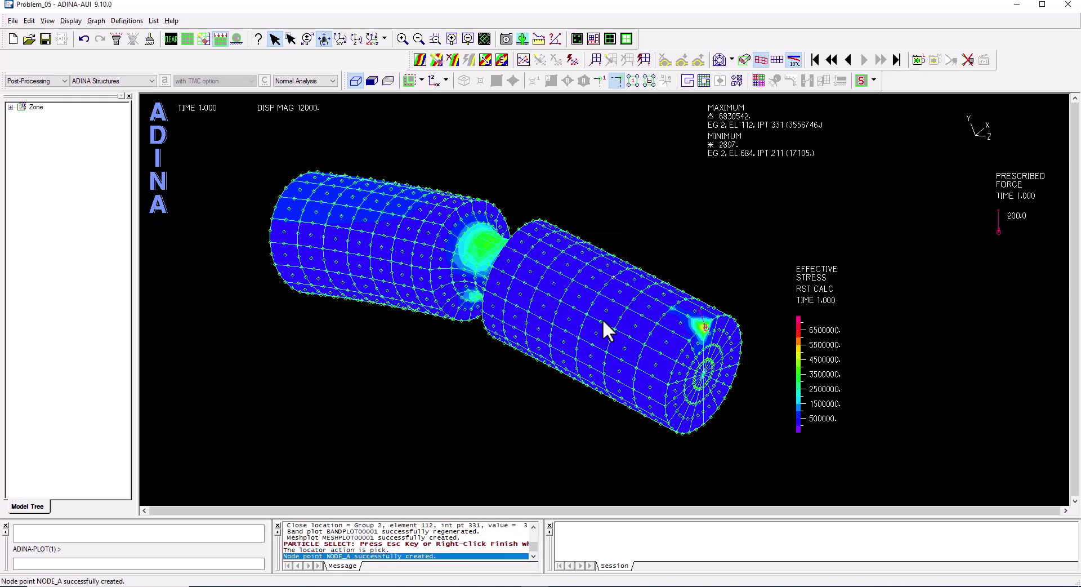
# Open the model point value listing for NODE_A and enable the second and third variables to list.
pyautogui.click(153, 21)
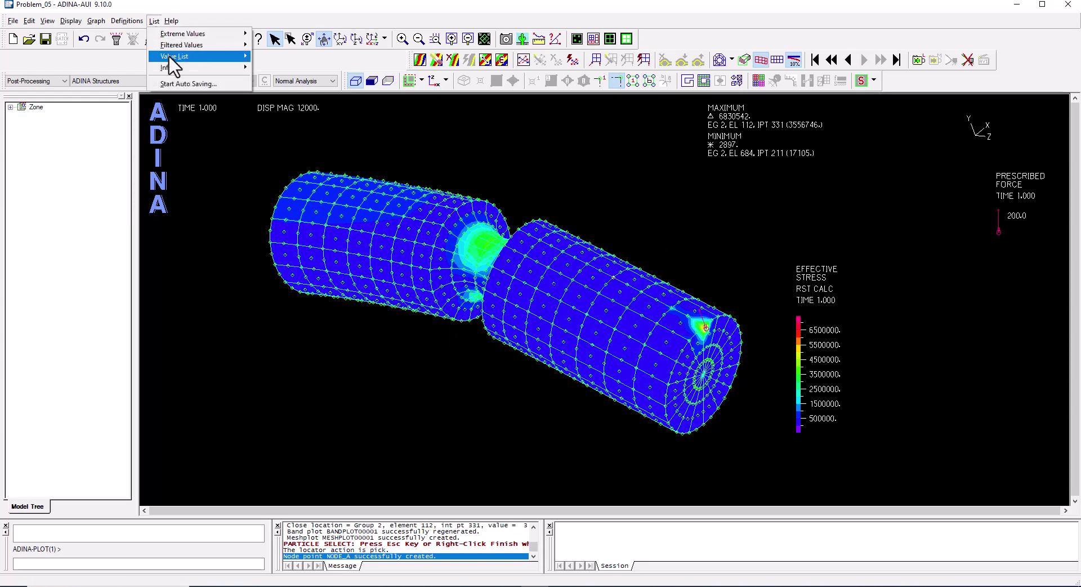
pyautogui.moveTo(172, 56)
pyautogui.click(262, 55)
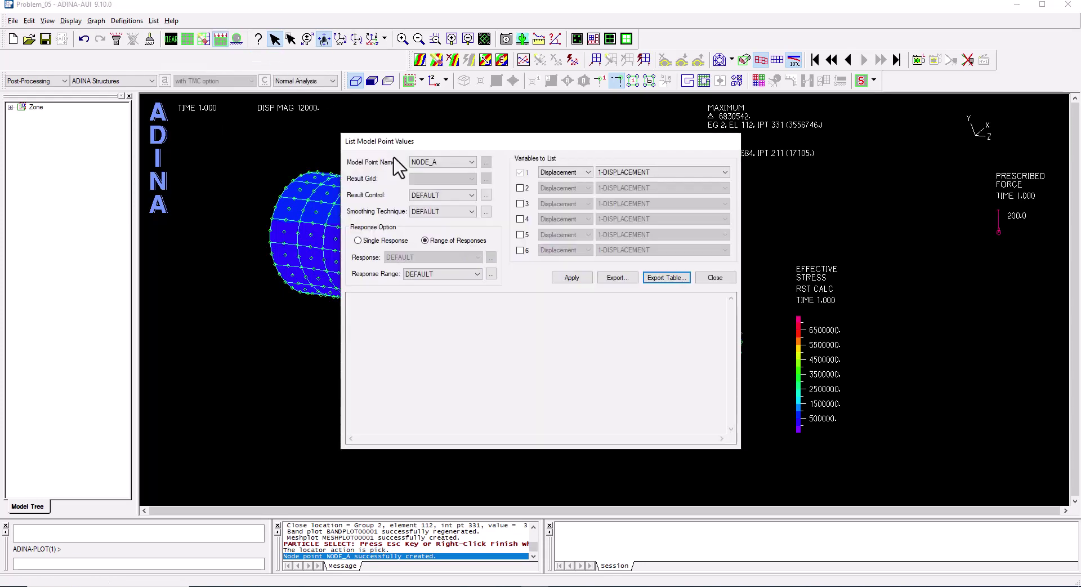
pyautogui.click(520, 188)
pyautogui.click(520, 203)
# List the NODE_A values with the three variables set to X-DISPLACEMENT, Y-DISPLACEMENT and Z-ROTATION.
pyautogui.click(630, 174)
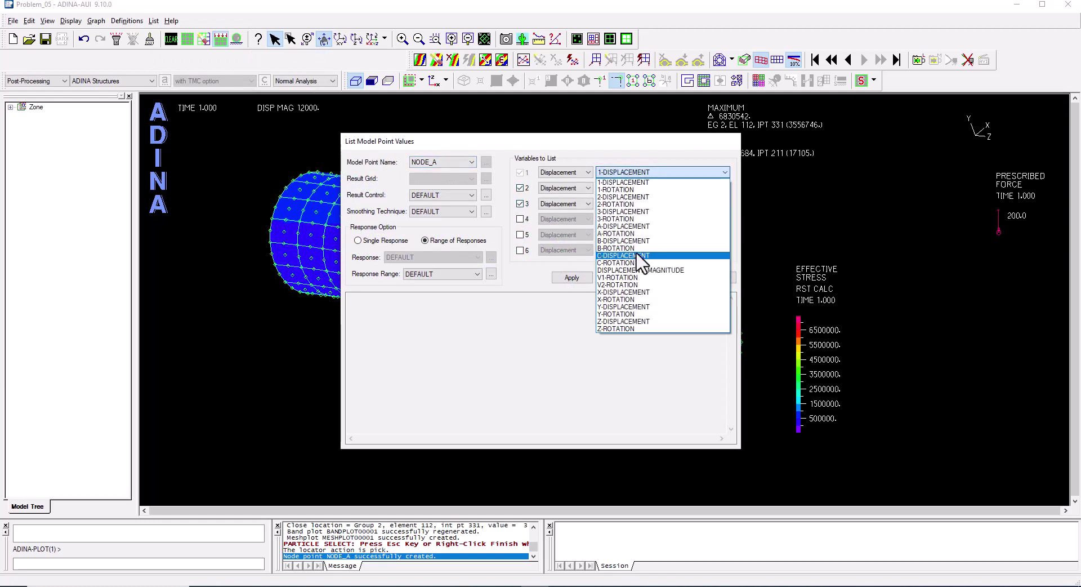
pyautogui.click(637, 293)
pyautogui.click(620, 192)
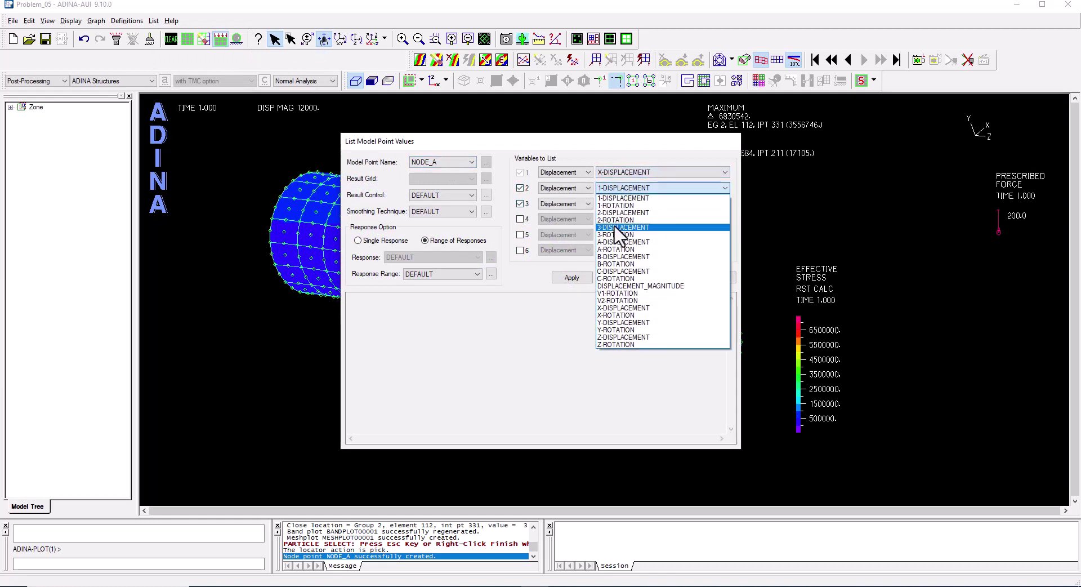
pyautogui.click(619, 308)
pyautogui.click(615, 207)
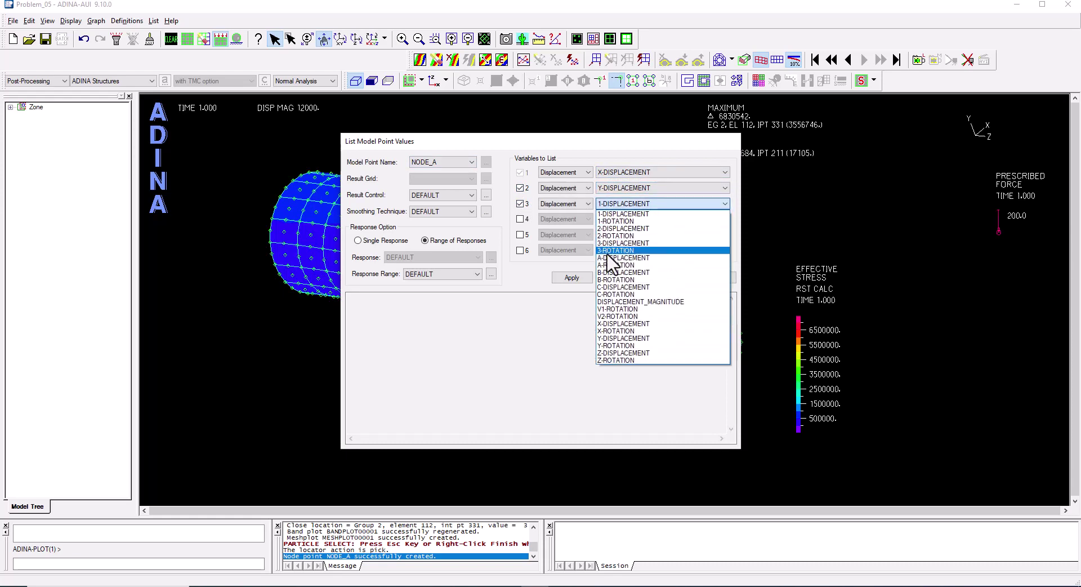
pyautogui.click(604, 364)
pyautogui.click(573, 280)
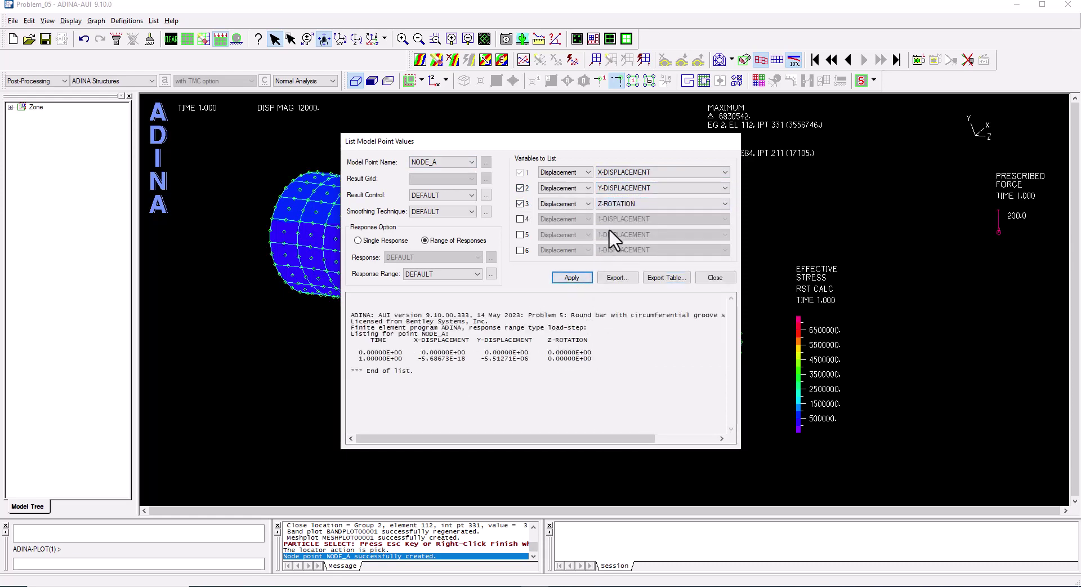
# Change the third variable to Z-DISPLACEMENT, regenerate the NODE_A listing, and open its values as an export table.
pyautogui.click(616, 203)
pyautogui.click(624, 353)
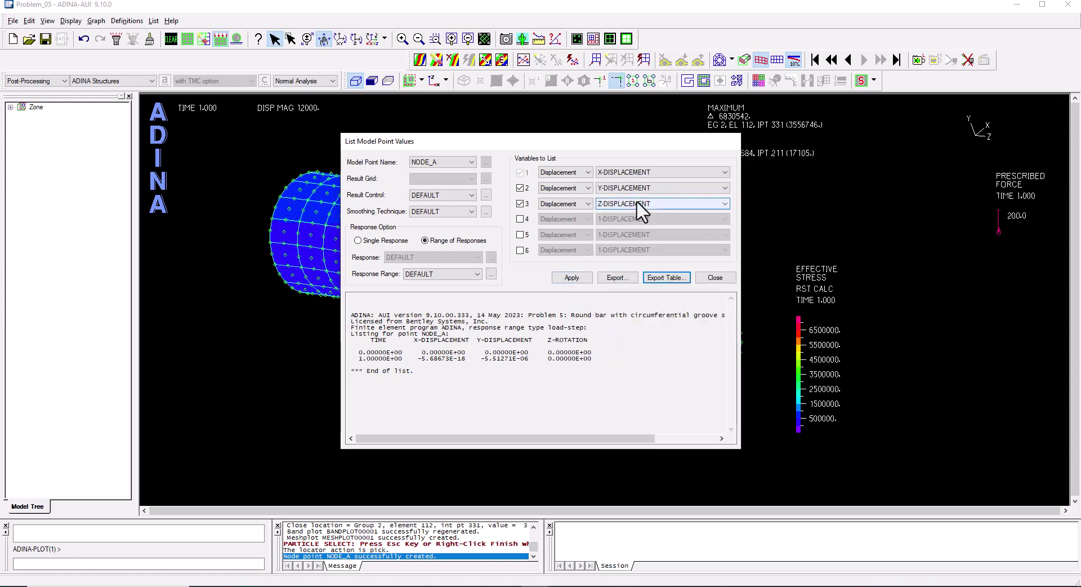
pyautogui.click(568, 281)
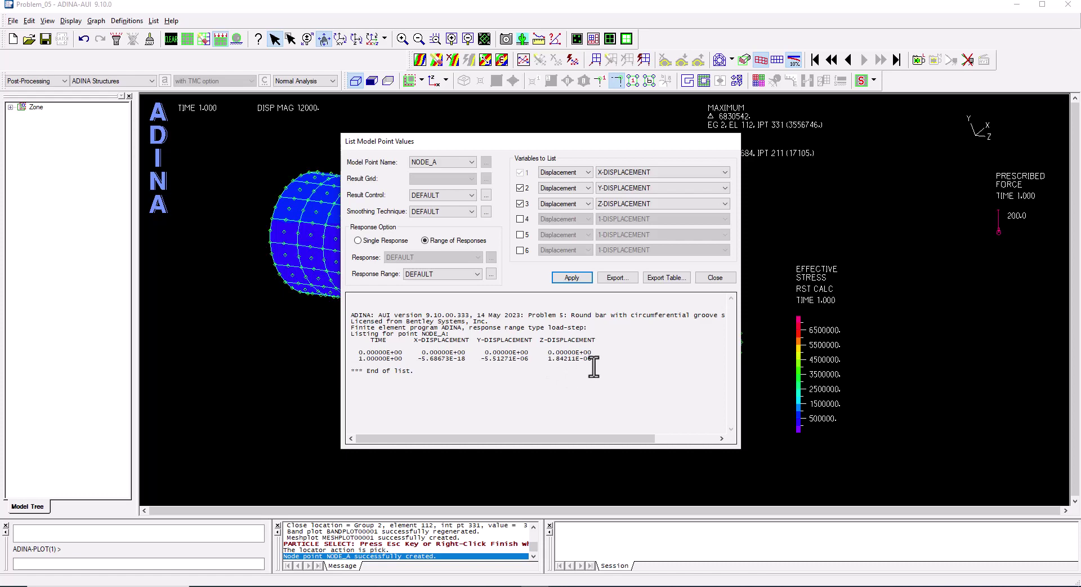
pyautogui.click(659, 279)
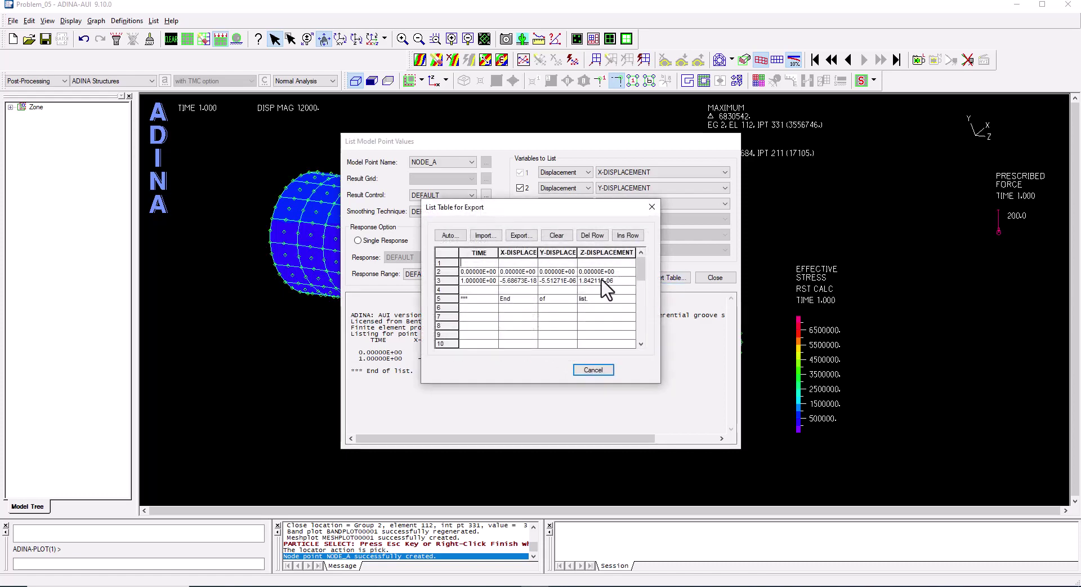